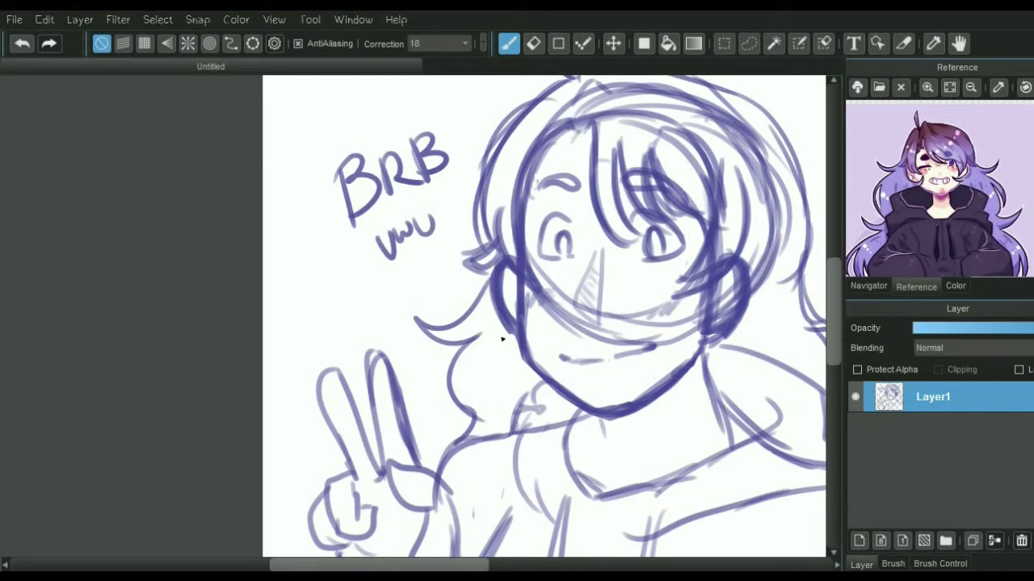
# Step: Sketch the shirt lines, the right hoodie shoulder and the collar below the chin
pyautogui.scroll(-3, 501, 340)
pyautogui.hscroll(5, 501, 339)
pyautogui.moveTo(302, 434)
pyautogui.mouseDown()
pyautogui.moveTo(657, 318)
pyautogui.moveTo(445, 494)
pyautogui.moveTo(535, 251)
pyautogui.mouseUp()
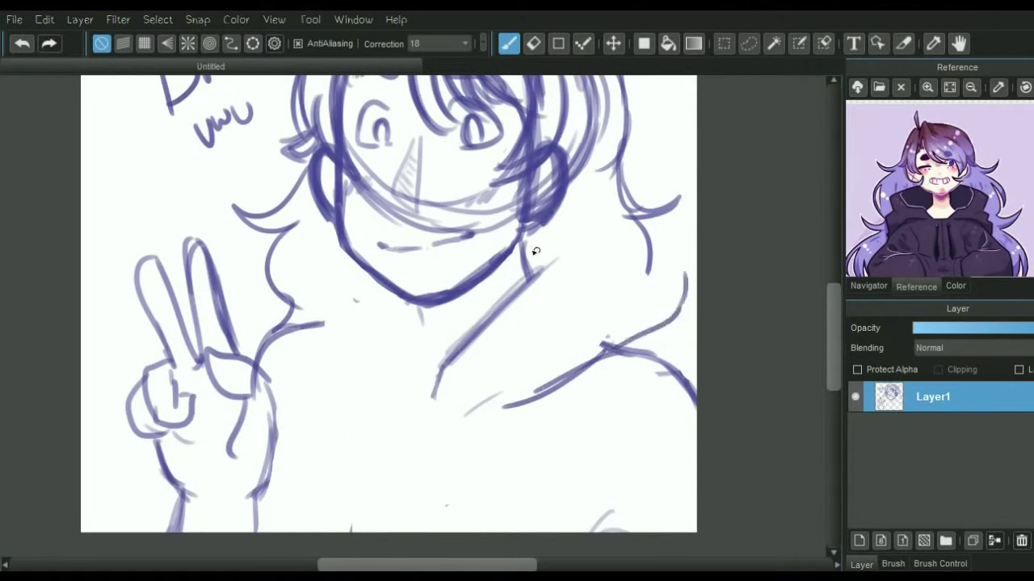
pyautogui.scroll(2, 535, 251)
pyautogui.hscroll(-2, 536, 252)
pyautogui.moveTo(572, 289); pyautogui.dragTo(681, 239)
pyautogui.moveTo(599, 226); pyautogui.dragTo(695, 379)
pyautogui.moveTo(529, 444); pyautogui.dragTo(621, 391)
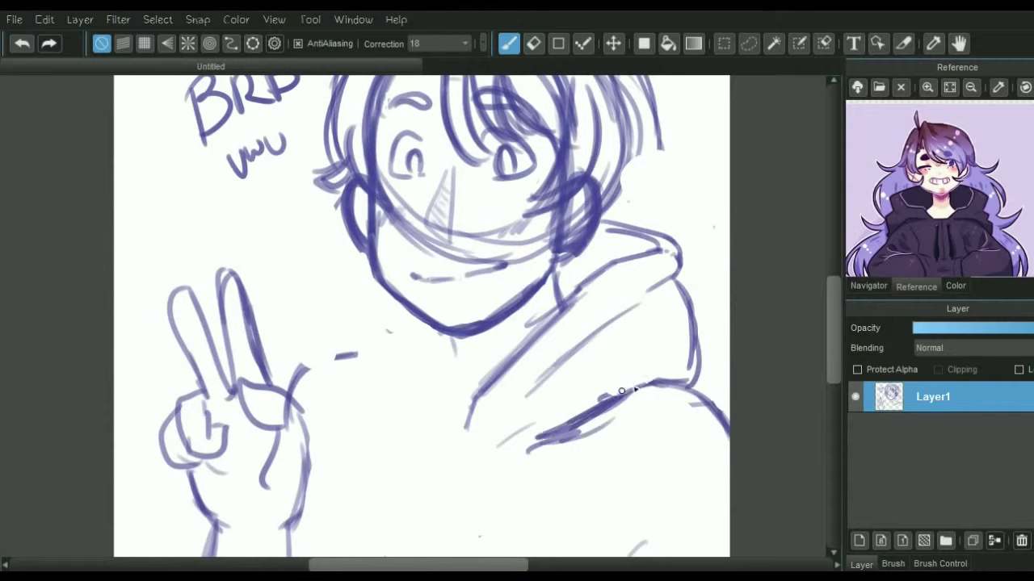
pyautogui.scroll(-2, 621, 391)
pyautogui.scroll(2, 612, 360)
pyautogui.moveTo(436, 428)
pyautogui.mouseDown()
pyautogui.moveTo(473, 342)
pyautogui.moveTo(458, 445)
pyautogui.mouseUp()
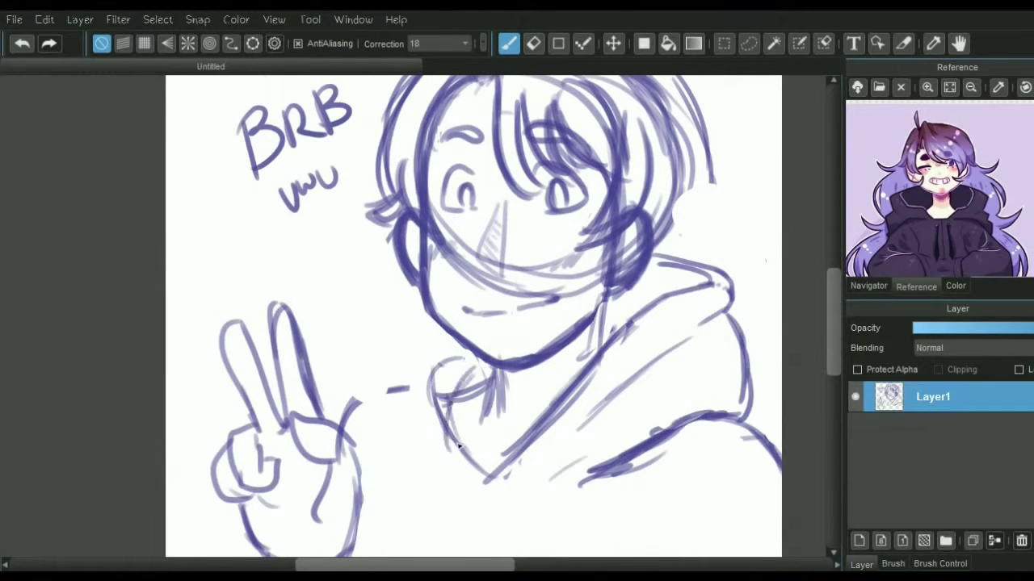
pyautogui.scroll(1, 458, 445)
pyautogui.scroll(-1, 458, 444)
# Step: Sketch a line under the peace-sign hand, the ribbed sleeve cuff and vertical hoodie body lines
pyautogui.press('e')
pyautogui.scroll(2, 718, 207)
pyautogui.press('b')
pyautogui.scroll(-1, 619, 247)
pyautogui.scroll(1, 692, 223)
pyautogui.scroll(1, 592, 215)
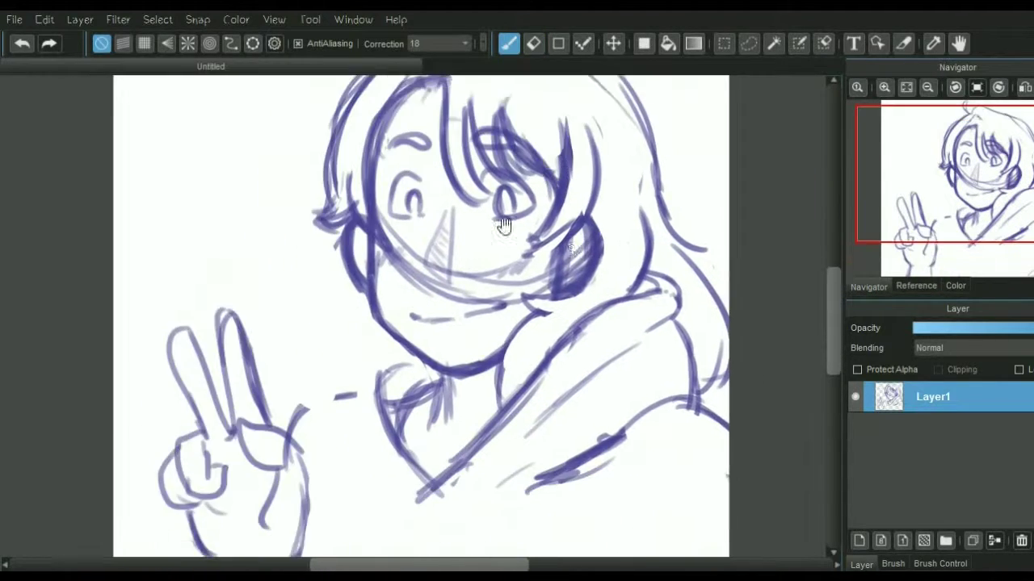
pyautogui.moveTo(592, 215); pyautogui.dragTo(595, 282)
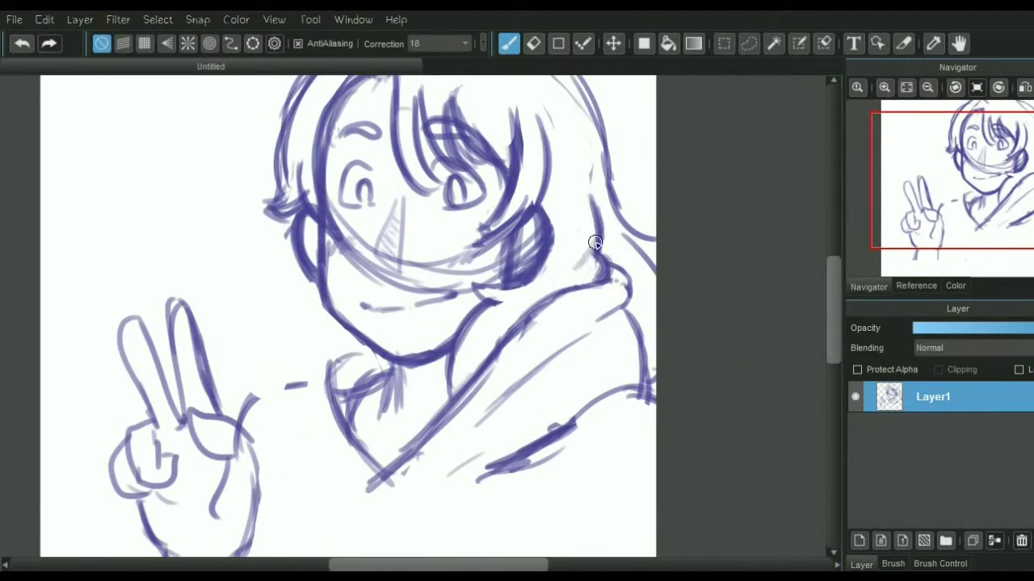
pyautogui.scroll(-1, 551, 238)
pyautogui.scroll(1, 487, 342)
pyautogui.moveTo(380, 286); pyautogui.dragTo(557, 278)
pyautogui.moveTo(379, 250); pyautogui.dragTo(367, 331)
pyautogui.scroll(-1, 436, 452)
pyautogui.moveTo(283, 485); pyautogui.dragTo(286, 363)
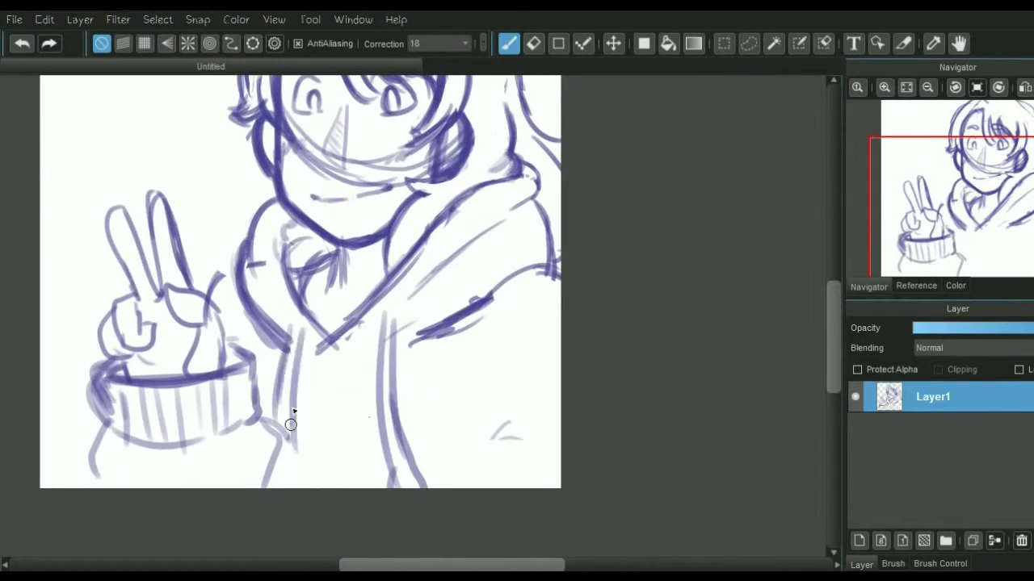
pyautogui.scroll(2, 286, 364)
# Step: Bring back the reference image, mirror-check proportions and enlarge the reference view
pyautogui.click(916, 286)
pyautogui.scroll(-3, 658, 177)
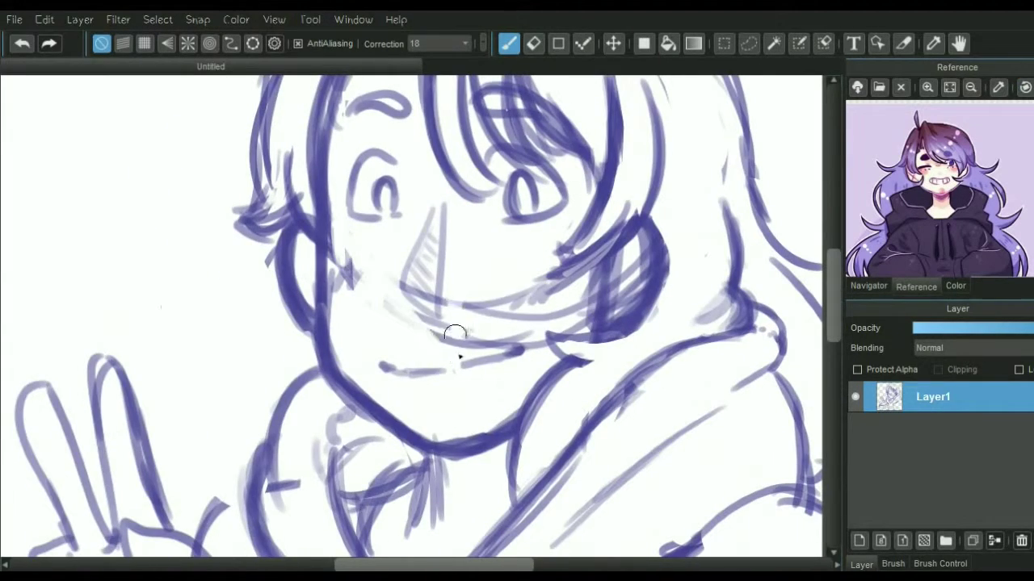
pyautogui.scroll(-1, 577, 328)
pyautogui.scroll(-1, 577, 328)
pyautogui.press('h')
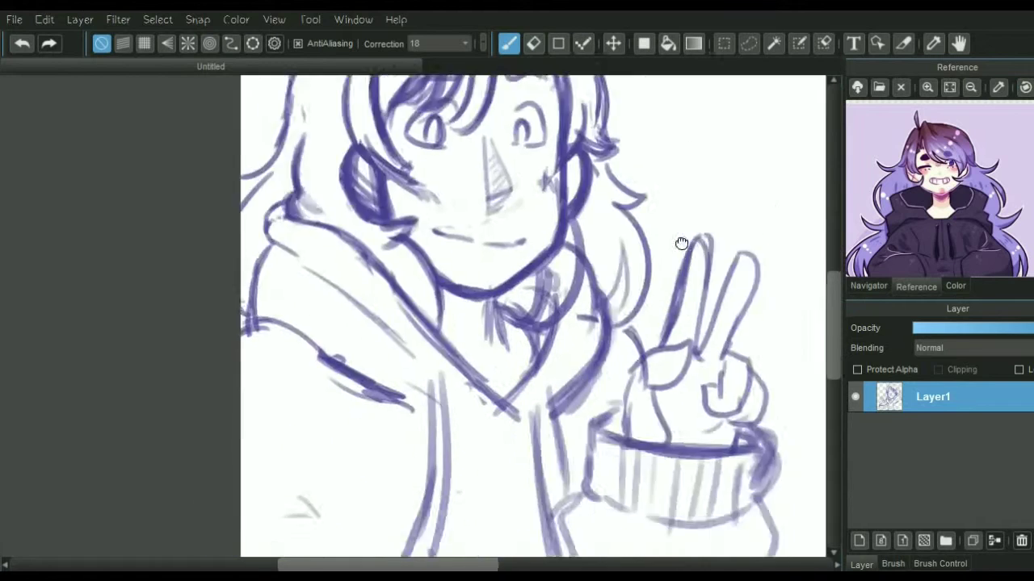
pyautogui.press('h')
pyautogui.scroll(2, 341, 258)
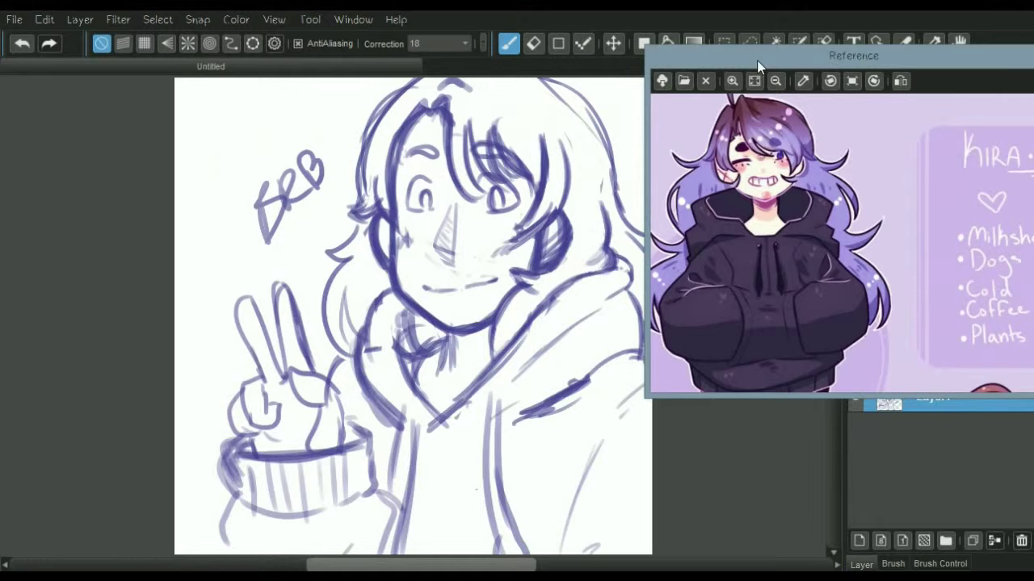
pyautogui.moveTo(757, 60); pyautogui.dragTo(788, 62)
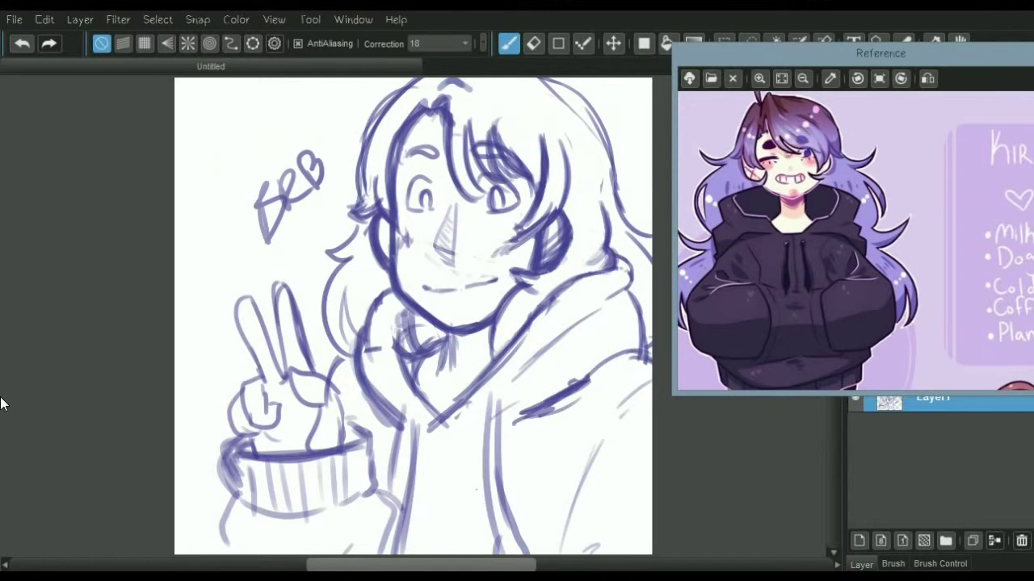
# Step: Erase the leftover BRB lettering and compare in a mirrored view
pyautogui.hotkey('ctrl', 'z')
pyautogui.moveTo(860, 45); pyautogui.dragTo(957, 67)
pyautogui.press('h')
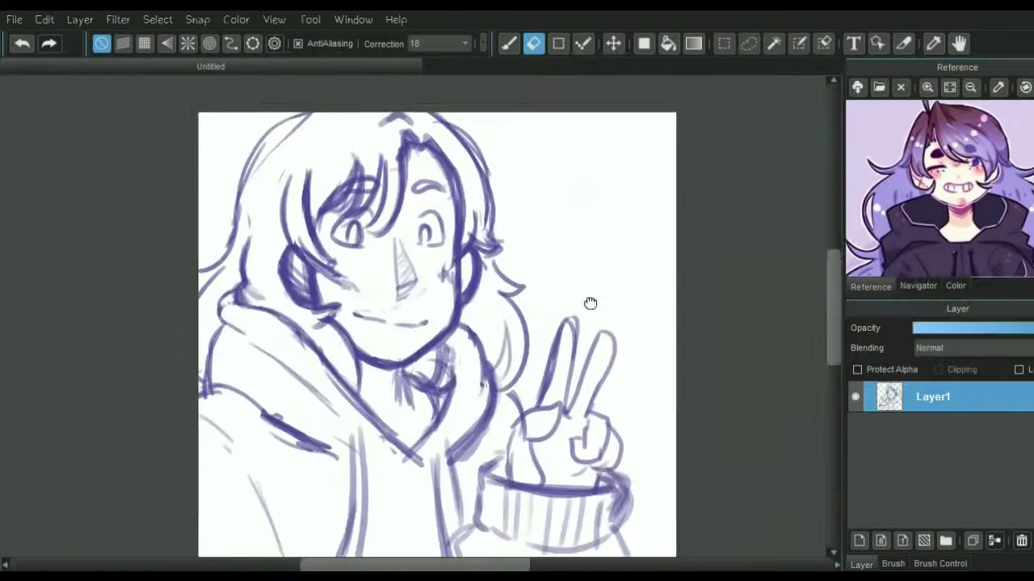
pyautogui.press('h')
pyautogui.scroll(3, 520, 288)
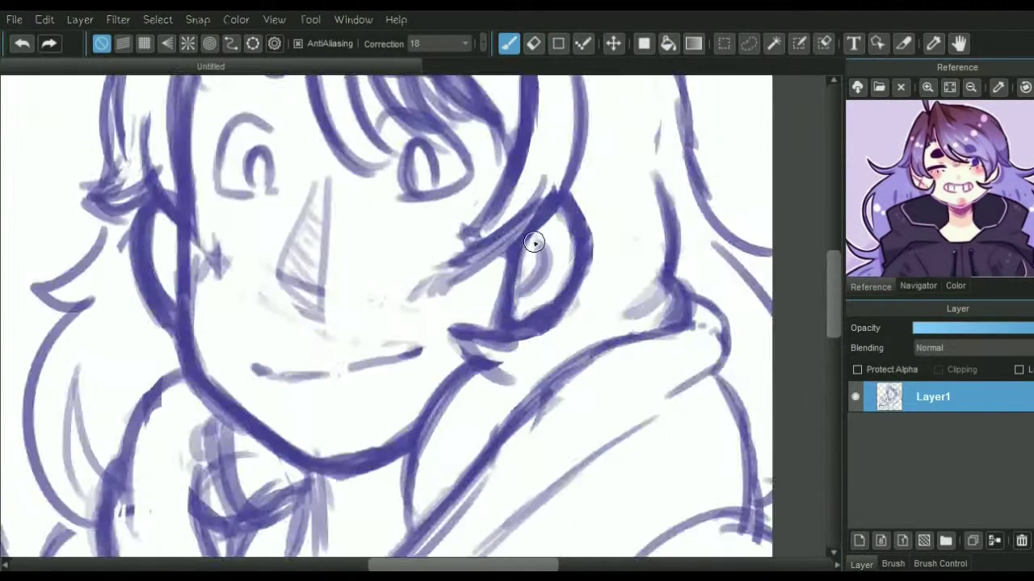
pyautogui.scroll(-3, 438, 335)
pyautogui.scroll(-1, 453, 347)
# Step: Add another strand to the left hair and mirror-check the sketch
pyautogui.moveTo(398, 355); pyautogui.dragTo(407, 407)
pyautogui.hscroll(5, 406, 407)
pyautogui.press('e')
pyautogui.press('b')
pyautogui.scroll(-3, 512, 192)
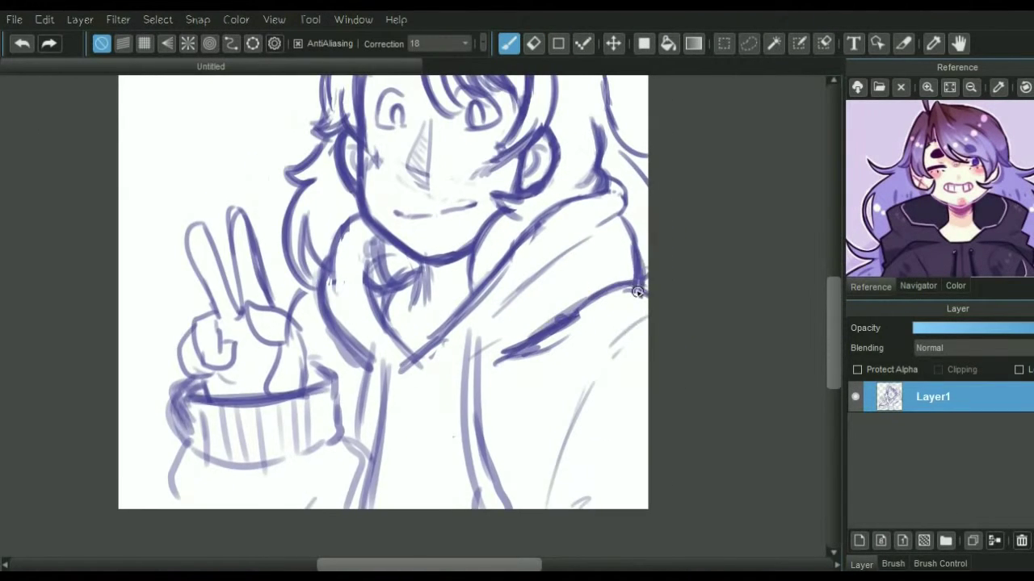
pyautogui.press('h')
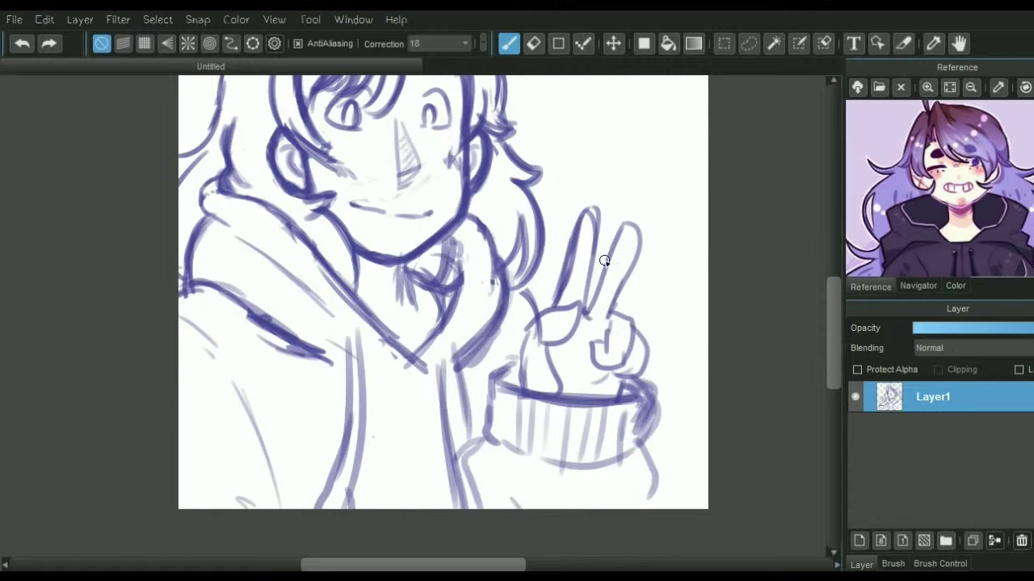
pyautogui.scroll(2, 604, 260)
pyautogui.press('h')
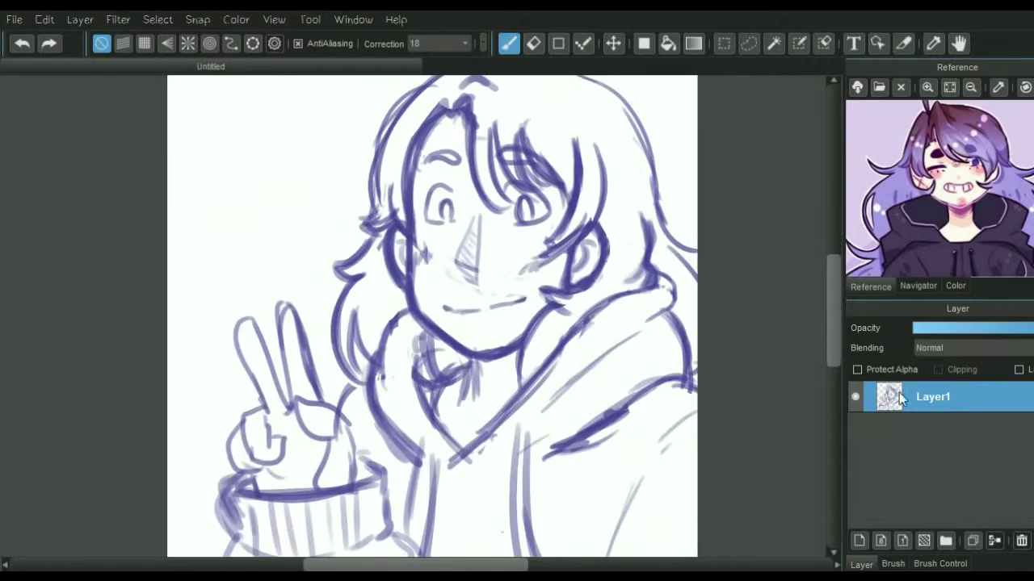
# Step: Add Layer2, set stroke Correction to 29, and pick dark grey ink for a test stroke
pyautogui.click(893, 563)
pyautogui.click(441, 43)
pyautogui.click(440, 384)
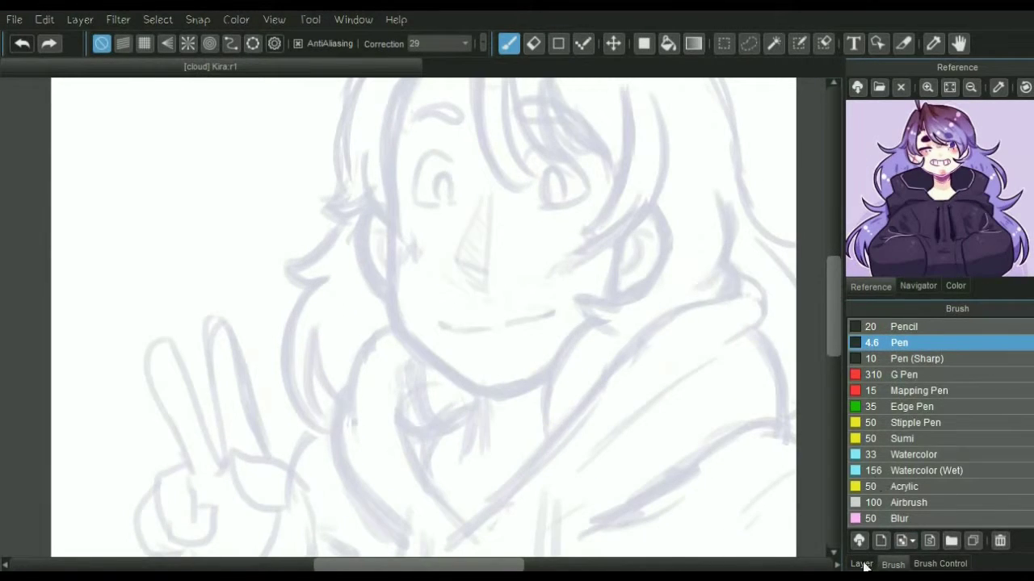
pyautogui.click(861, 563)
pyautogui.click(955, 286)
pyautogui.click(949, 211)
pyautogui.moveTo(726, 219); pyautogui.dragTo(669, 370)
pyautogui.scroll(2, 450, 393)
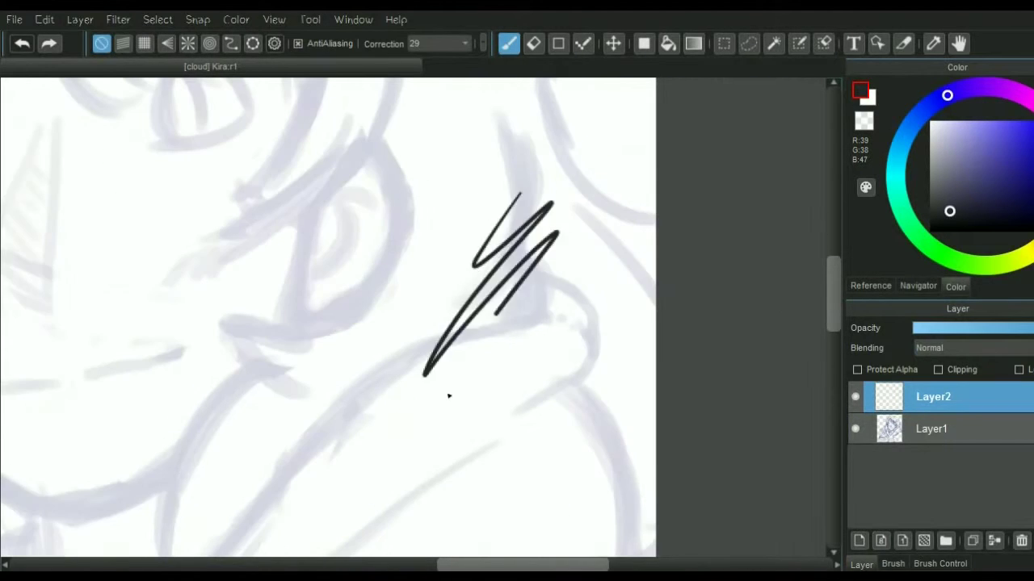
# Step: Undo the test stroke, then ink the jaw curve, chin line and curve beside the face
pyautogui.hotkey('ctrl', 'z')
pyautogui.scroll(-1, 175, 224)
pyautogui.moveTo(150, 167)
pyautogui.mouseDown()
pyautogui.moveTo(207, 438)
pyautogui.moveTo(157, 352)
pyautogui.moveTo(432, 394)
pyautogui.mouseUp()
pyautogui.click(870, 285)
pyautogui.click(918, 286)
pyautogui.scroll(-1, 484, 356)
pyautogui.moveTo(445, 432); pyautogui.dragTo(602, 173)
pyautogui.scroll(2, 629, 296)
pyautogui.moveTo(577, 324); pyautogui.dragTo(607, 159)
# Step: Ink the long left hair outline and a short stroke beside it, with the Navigator floated large
pyautogui.scroll(-2, 613, 203)
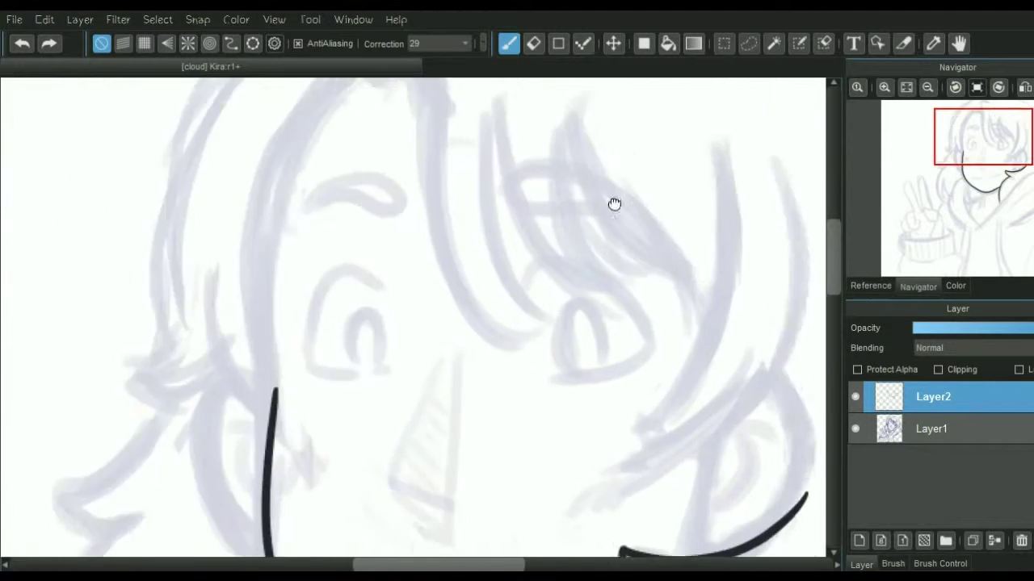
pyautogui.scroll(1, 473, 97)
pyautogui.moveTo(473, 97); pyautogui.dragTo(411, 380)
pyautogui.scroll(-1, 423, 373)
pyautogui.moveTo(918, 286); pyautogui.dragTo(295, 305)
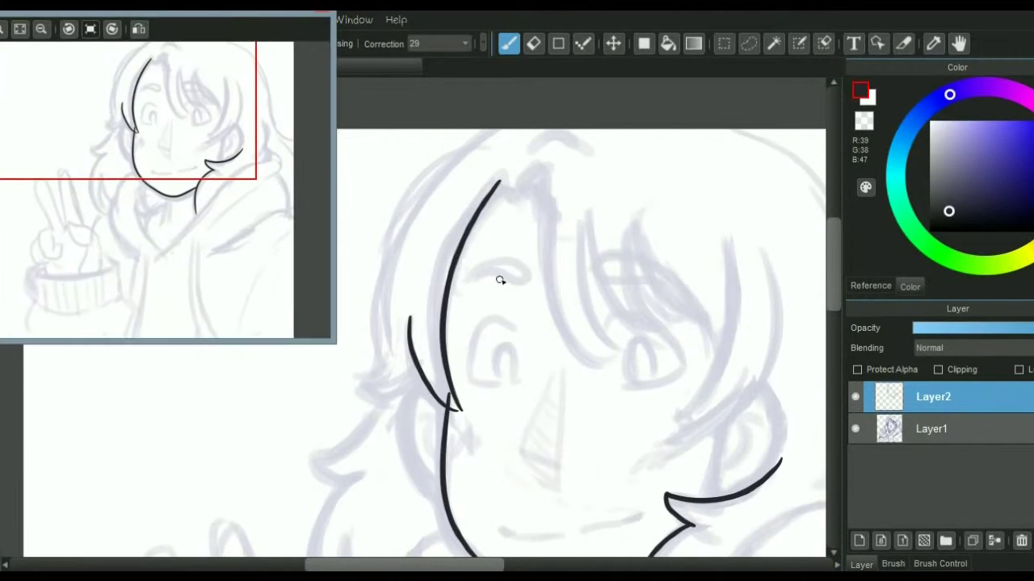
pyautogui.scroll(1, 444, 259)
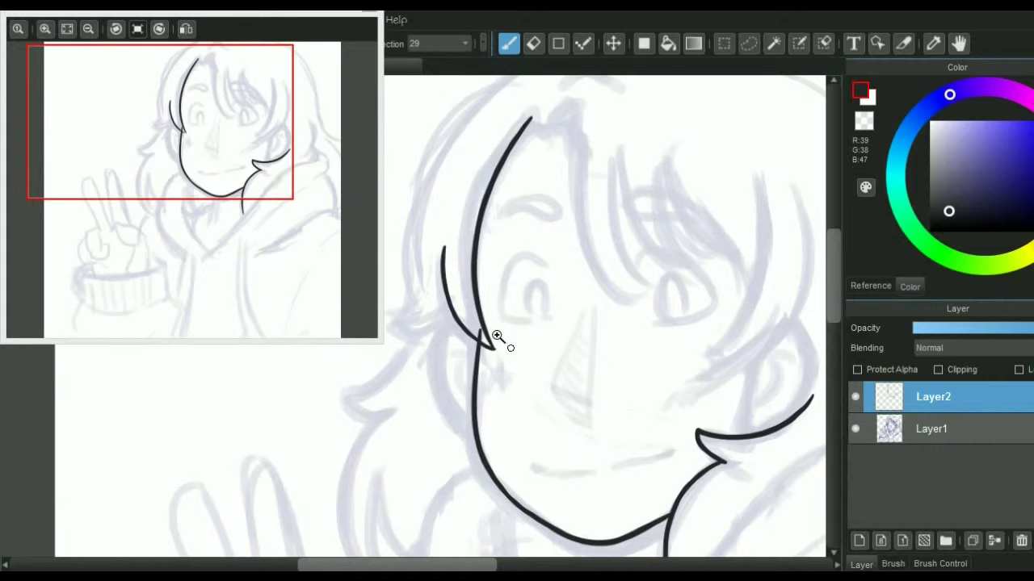
pyautogui.press('e')
pyautogui.scroll(1, 484, 346)
pyautogui.moveTo(440, 307); pyautogui.dragTo(448, 468)
pyautogui.hotkey('ctrl', 'z')
pyautogui.moveTo(440, 307); pyautogui.dragTo(457, 468)
pyautogui.scroll(-3, 476, 358)
pyautogui.hscroll(5, 475, 358)
# Step: Ink a straight hair line and the hair curve right of the eye
pyautogui.moveTo(494, 260); pyautogui.dragTo(469, 377)
pyautogui.moveTo(555, 212); pyautogui.dragTo(575, 332)
pyautogui.hotkey('ctrl', 'z')
pyautogui.hotkey('ctrl', 'z')
pyautogui.moveTo(576, 247); pyautogui.dragTo(569, 332)
# Step: Ink the long hair strand and its inner strokes, redrawing until it sits right
pyautogui.hotkey('ctrl', 'z')
pyautogui.moveTo(537, 211); pyautogui.dragTo(583, 323)
pyautogui.moveTo(441, 285)
pyautogui.mouseDown()
pyautogui.moveTo(575, 352)
pyautogui.moveTo(528, 421)
pyautogui.mouseUp()
pyautogui.moveTo(576, 115); pyautogui.dragTo(489, 424)
pyautogui.hotkey('ctrl', 'z')
pyautogui.moveTo(614, 262); pyautogui.dragTo(493, 428)
pyautogui.moveTo(602, 383); pyautogui.dragTo(510, 450)
pyautogui.hotkey('ctrl', 'z')
pyautogui.hotkey('ctrl', 'z')
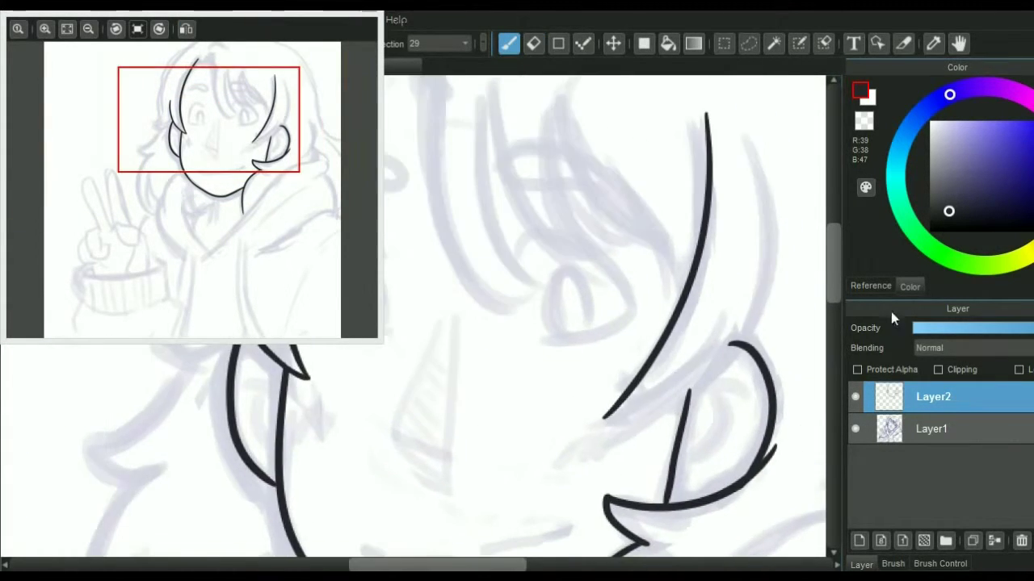
pyautogui.click(930, 429)
pyautogui.click(931, 398)
# Step: Ink the inner and parallel strands of the fringe
pyautogui.hotkey('ctrl', 'z')
pyautogui.moveTo(646, 117); pyautogui.dragTo(567, 400)
pyautogui.moveTo(539, 269)
pyautogui.mouseDown()
pyautogui.moveTo(669, 348)
pyautogui.moveTo(640, 343)
pyautogui.mouseUp()
pyautogui.moveTo(507, 110); pyautogui.dragTo(575, 360)
pyautogui.moveTo(563, 161); pyautogui.dragTo(600, 360)
pyautogui.press('e')
pyautogui.press('b')
pyautogui.moveTo(574, 201); pyautogui.dragTo(638, 310)
pyautogui.hotkey('ctrl', 'z')
pyautogui.hotkey('ctrl', 'z')
pyautogui.moveTo(564, 150); pyautogui.dragTo(596, 360)
pyautogui.moveTo(630, 157)
pyautogui.mouseDown()
pyautogui.moveTo(646, 315)
pyautogui.moveTo(709, 296)
pyautogui.mouseUp()
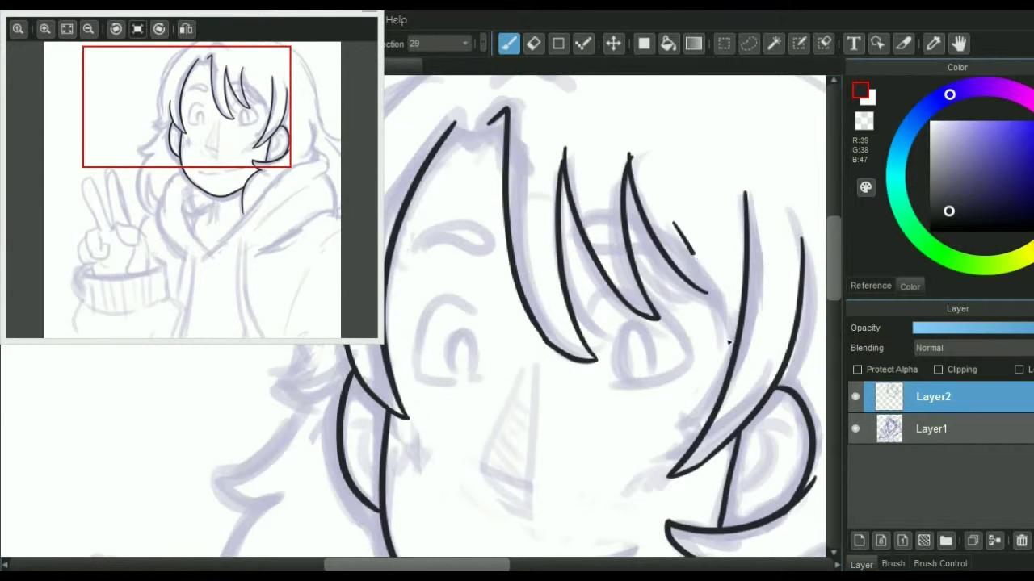
pyautogui.moveTo(389, 139)
pyautogui.mouseDown()
pyautogui.moveTo(591, 164)
pyautogui.moveTo(651, 108)
pyautogui.mouseUp()
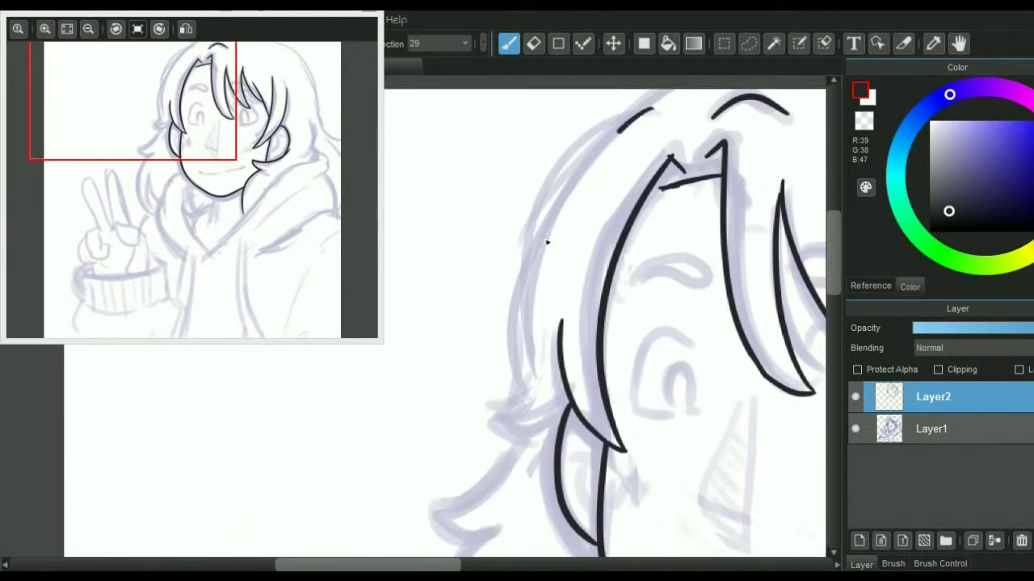
# Step: Ink a long strand and an inner strand on the left side hair
pyautogui.moveTo(576, 161); pyautogui.dragTo(572, 292)
pyautogui.press('h')
pyautogui.press('h')
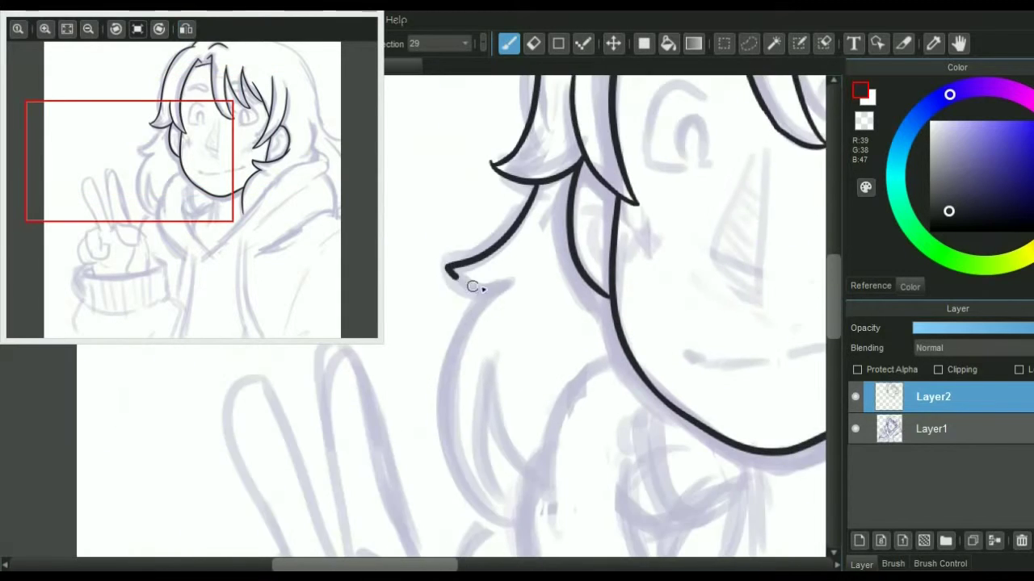
pyautogui.moveTo(450, 265); pyautogui.dragTo(527, 200)
pyautogui.moveTo(598, 202); pyautogui.dragTo(586, 442)
pyautogui.moveTo(583, 288); pyautogui.dragTo(628, 391)
pyautogui.scroll(-2, 612, 366)
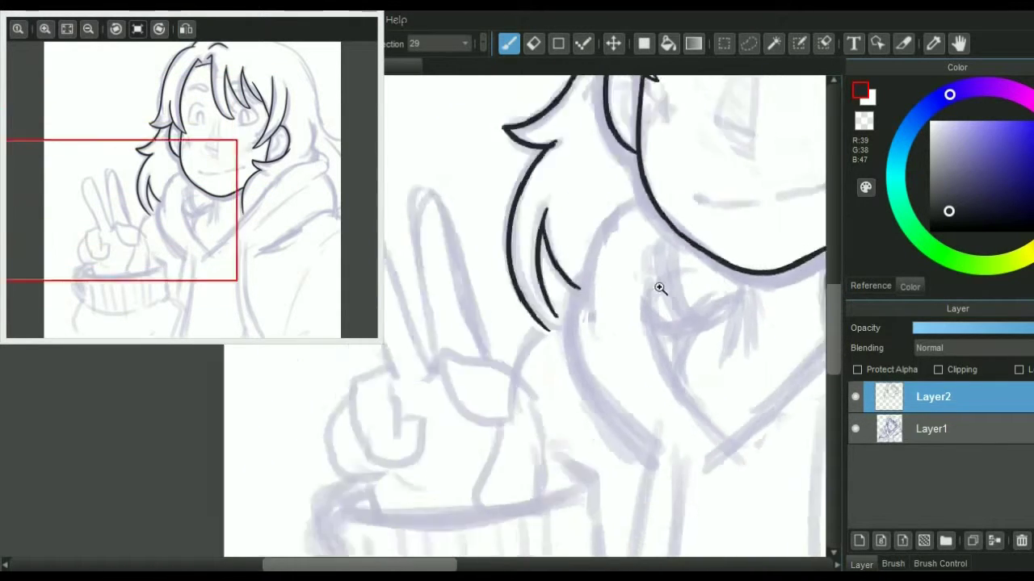
# Step: Ink the diagonal hoodie shoulder line, retrying the stroke
pyautogui.moveTo(677, 273); pyautogui.dragTo(602, 279)
pyautogui.moveTo(449, 444); pyautogui.dragTo(614, 268)
pyautogui.hotkey('ctrl', 'z')
pyautogui.moveTo(449, 444); pyautogui.dragTo(693, 232)
pyautogui.hotkey('ctrl', 'z')
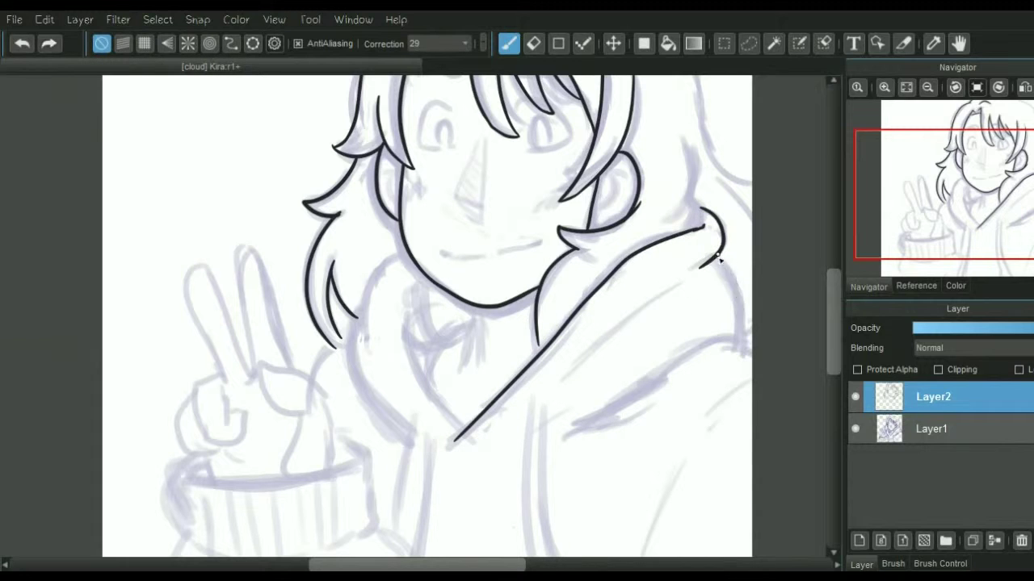
# Step: Ink the hood collar under the chin, plus a short line below the chin
pyautogui.scroll(2, 766, 365)
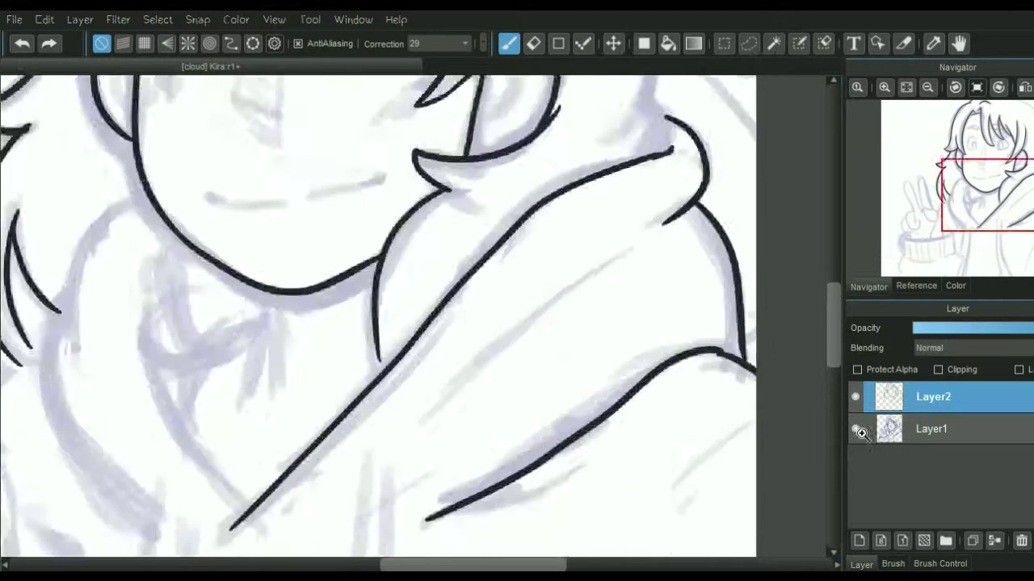
pyautogui.scroll(2, 792, 375)
pyautogui.press('e')
pyautogui.scroll(-4, 772, 366)
pyautogui.press('b')
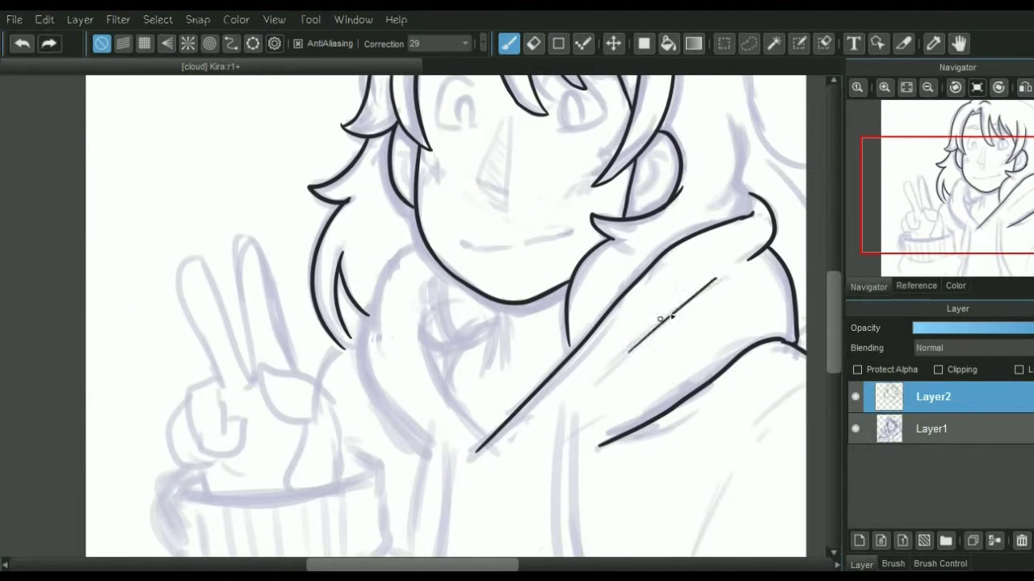
pyautogui.moveTo(447, 299); pyautogui.dragTo(481, 448)
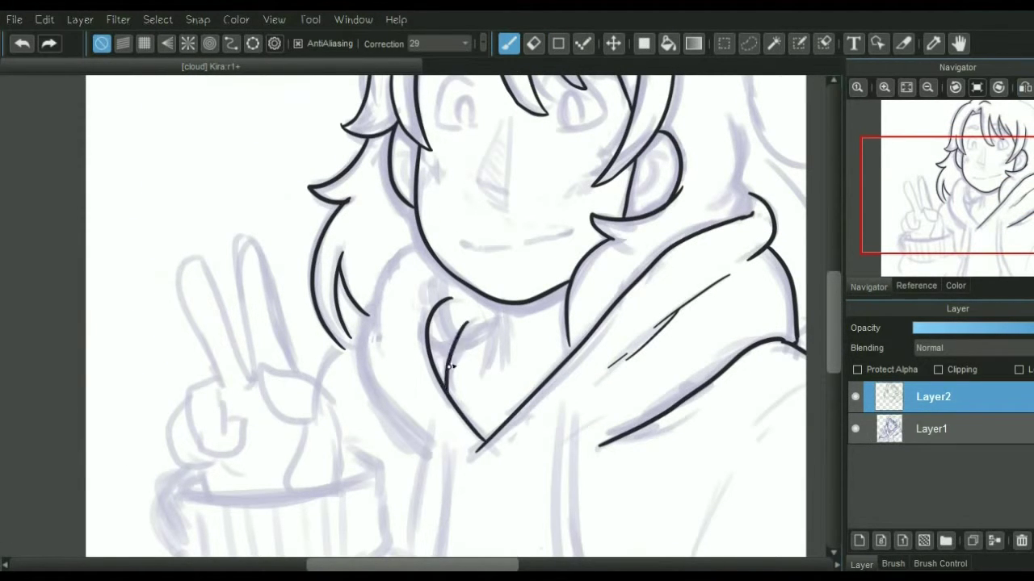
pyautogui.moveTo(495, 306); pyautogui.dragTo(498, 356)
pyautogui.scroll(-5, 486, 361)
pyautogui.scroll(6, 596, 358)
pyautogui.scroll(-2, 466, 269)
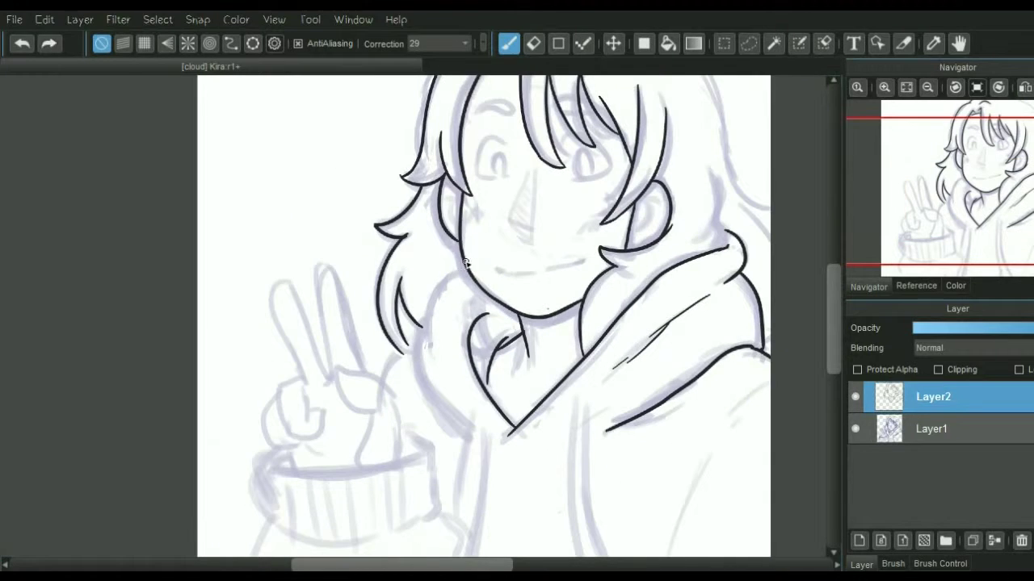
# Step: Outline the peace-sign fingers, the thumbnail and the index finger
pyautogui.press('e')
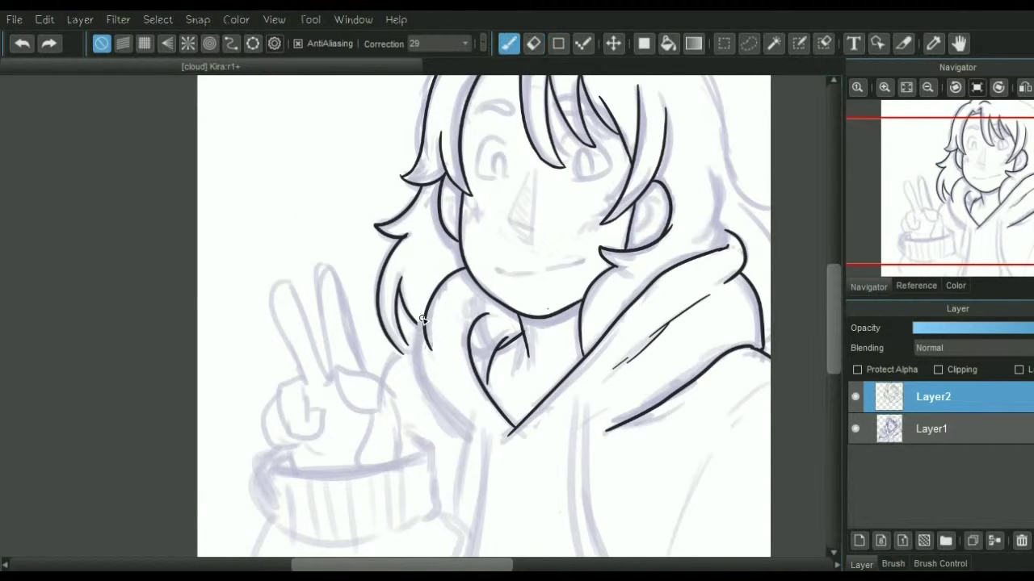
pyautogui.scroll(1, 500, 392)
pyautogui.scroll(2, 396, 357)
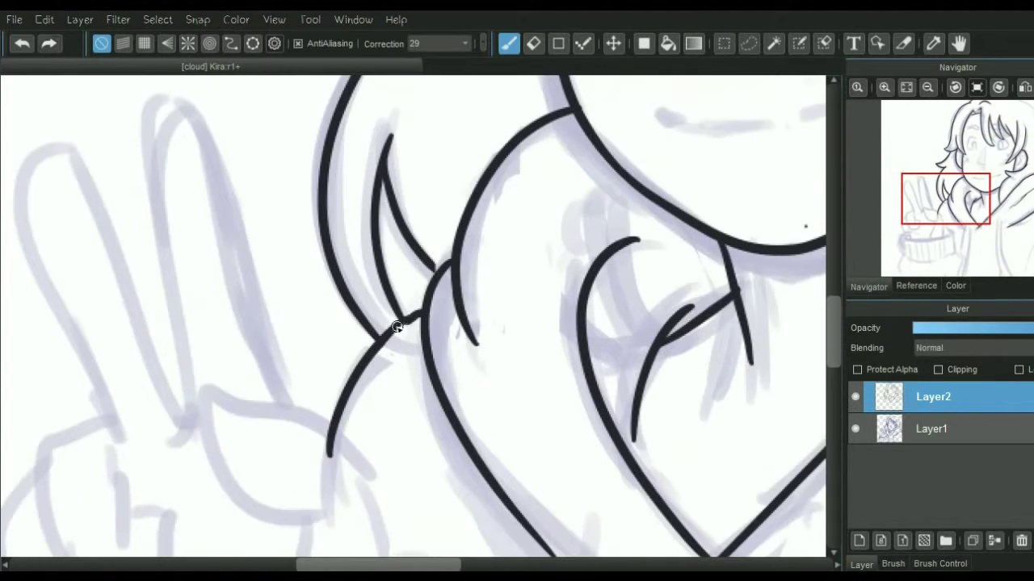
pyautogui.scroll(2, 393, 323)
pyautogui.press('b')
pyautogui.scroll(-2, 352, 223)
pyautogui.moveTo(450, 273); pyautogui.dragTo(449, 314)
pyautogui.moveTo(406, 269); pyautogui.dragTo(434, 272)
pyautogui.moveTo(400, 219); pyautogui.dragTo(428, 328)
pyautogui.moveTo(394, 267); pyautogui.dragTo(426, 252)
pyautogui.moveTo(442, 315); pyautogui.dragTo(459, 370)
pyautogui.moveTo(390, 267); pyautogui.dragTo(397, 370)
pyautogui.moveTo(400, 372)
pyautogui.mouseDown()
pyautogui.moveTo(319, 227)
pyautogui.moveTo(353, 377)
pyautogui.mouseUp()
pyautogui.hotkey('ctrl', 'z')
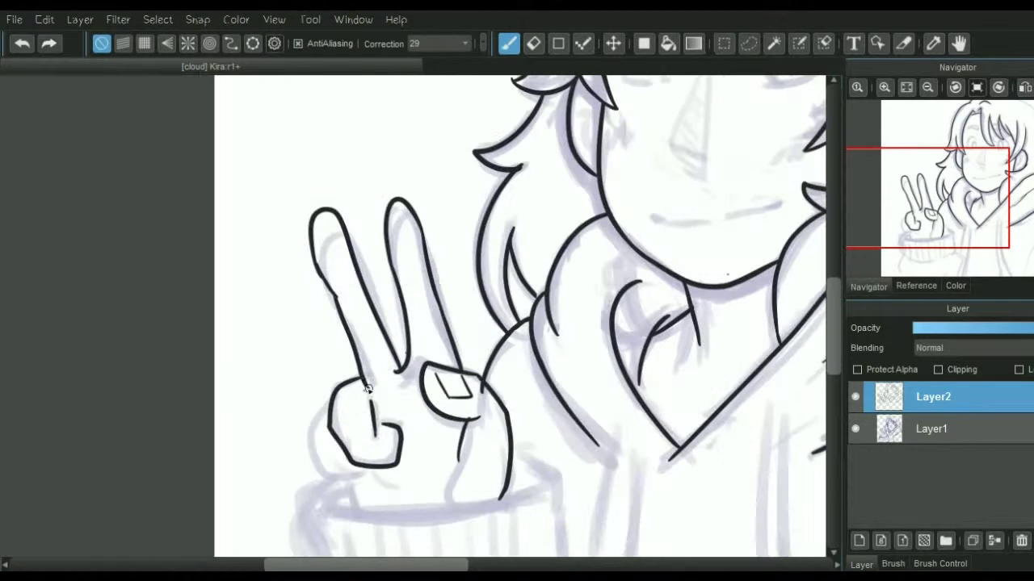
# Step: Ink the curled finger's outer curve and redraw the middle finger's right outline
pyautogui.scroll(-2, 381, 437)
pyautogui.scroll(3, 381, 323)
pyautogui.moveTo(379, 298); pyautogui.dragTo(356, 420)
pyautogui.scroll(1, 331, 420)
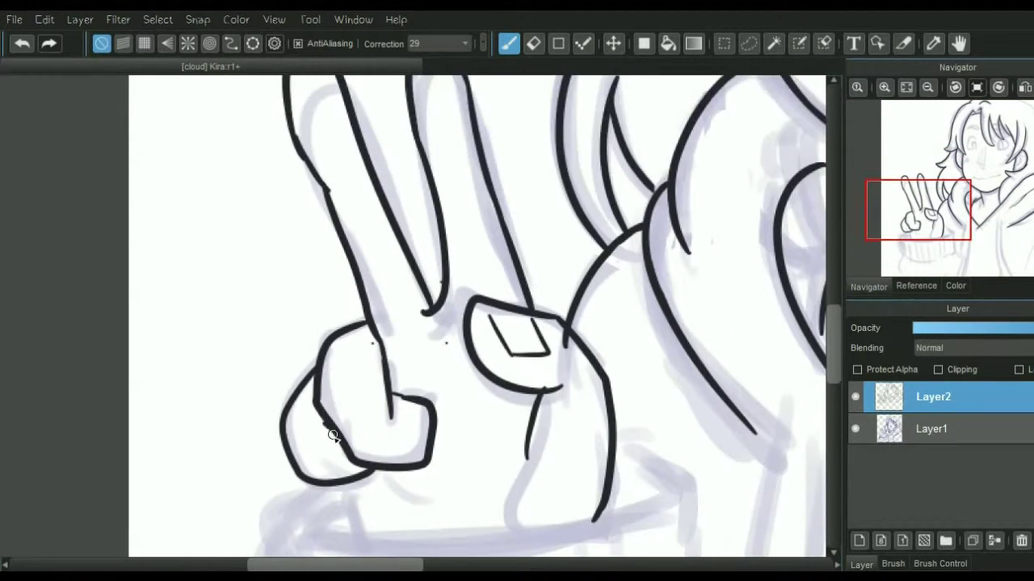
pyautogui.scroll(-2, 323, 353)
pyautogui.scroll(4, 327, 341)
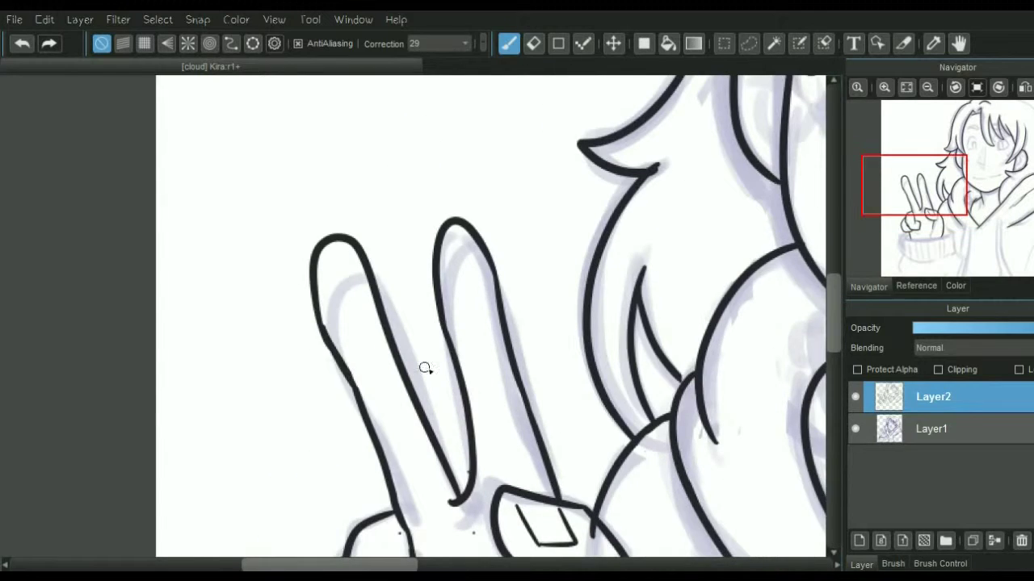
pyautogui.moveTo(481, 229); pyautogui.dragTo(510, 349)
pyautogui.press('b')
pyautogui.moveTo(482, 239); pyautogui.dragTo(523, 389)
pyautogui.press('e')
pyautogui.scroll(1, 518, 355)
pyautogui.scroll(-2, 503, 293)
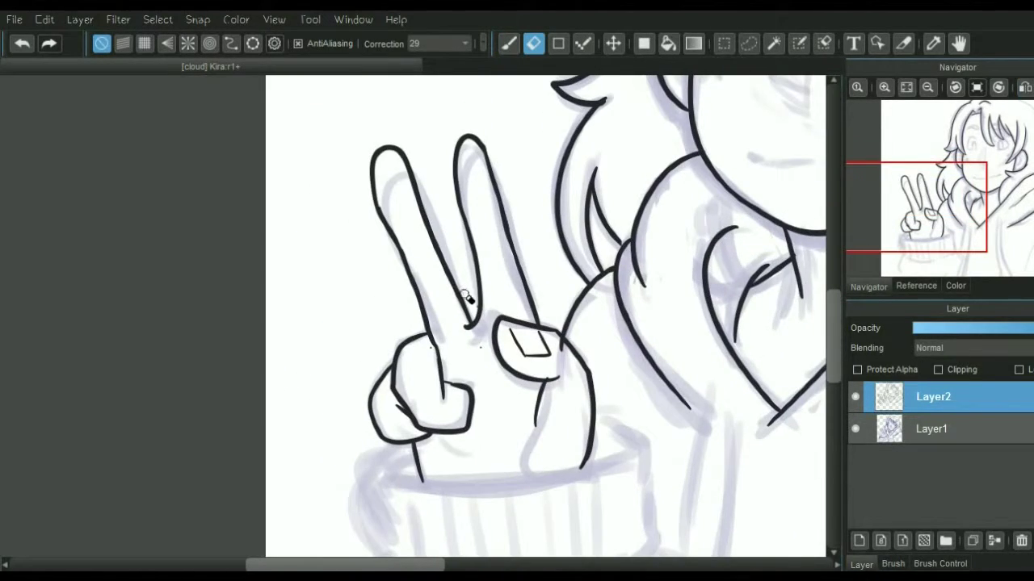
pyautogui.scroll(-1, 416, 300)
pyautogui.scroll(2, 428, 330)
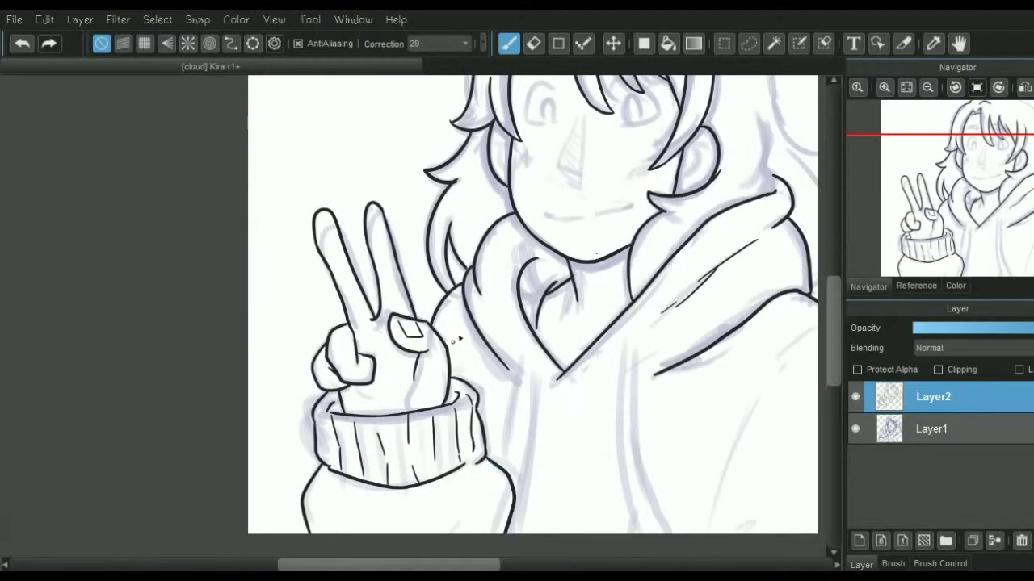
# Step: Ink the fold lines on the ribbed sweater cuff
pyautogui.moveTo(456, 340); pyautogui.dragTo(232, 236)
pyautogui.moveTo(412, 270); pyautogui.dragTo(393, 432)
pyautogui.moveTo(420, 252); pyautogui.dragTo(409, 370)
pyautogui.scroll(1, 391, 351)
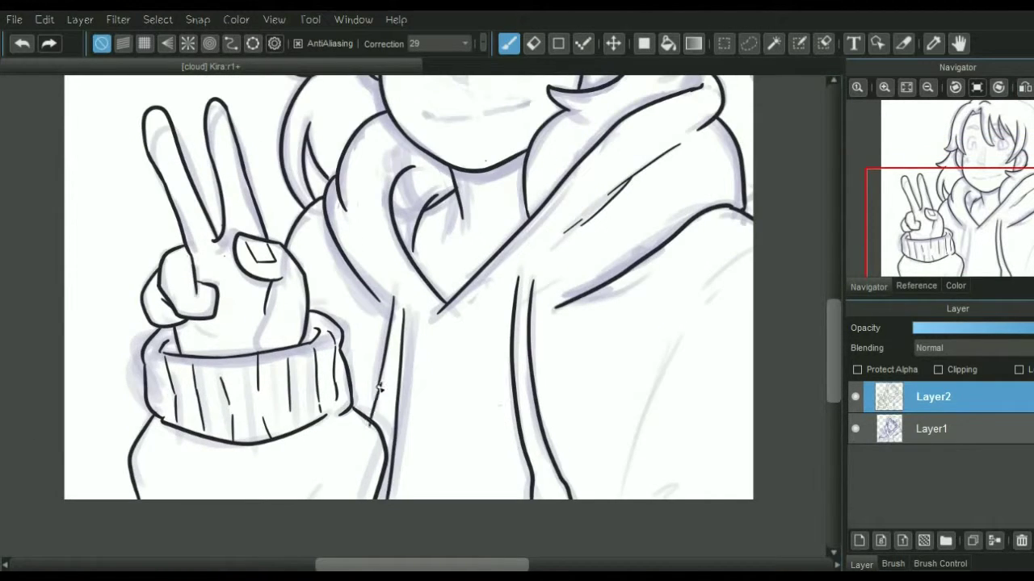
pyautogui.scroll(-3, 380, 391)
pyautogui.scroll(3, 613, 137)
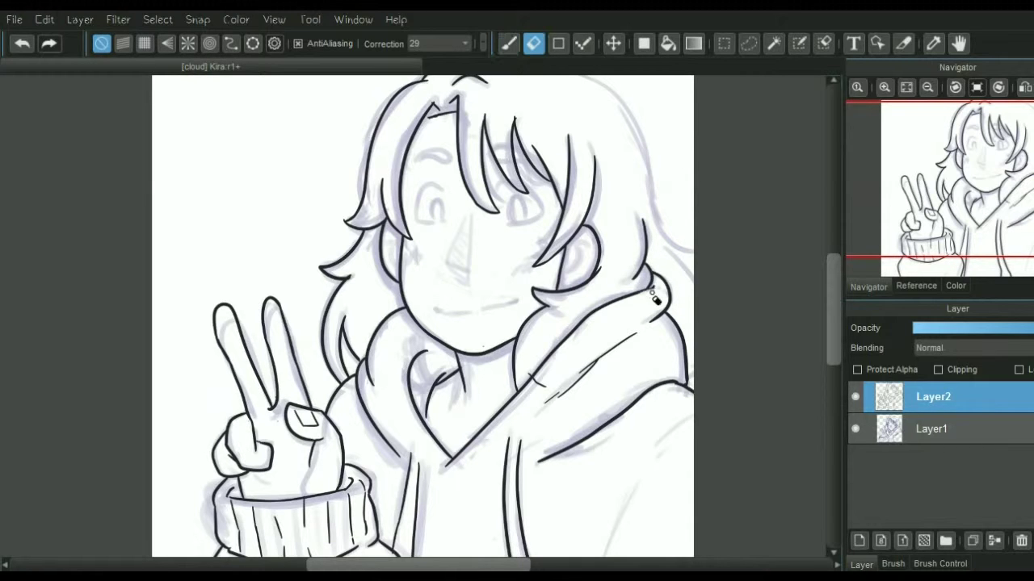
pyautogui.press('b')
pyautogui.scroll(2, 557, 384)
pyautogui.scroll(-3, 589, 315)
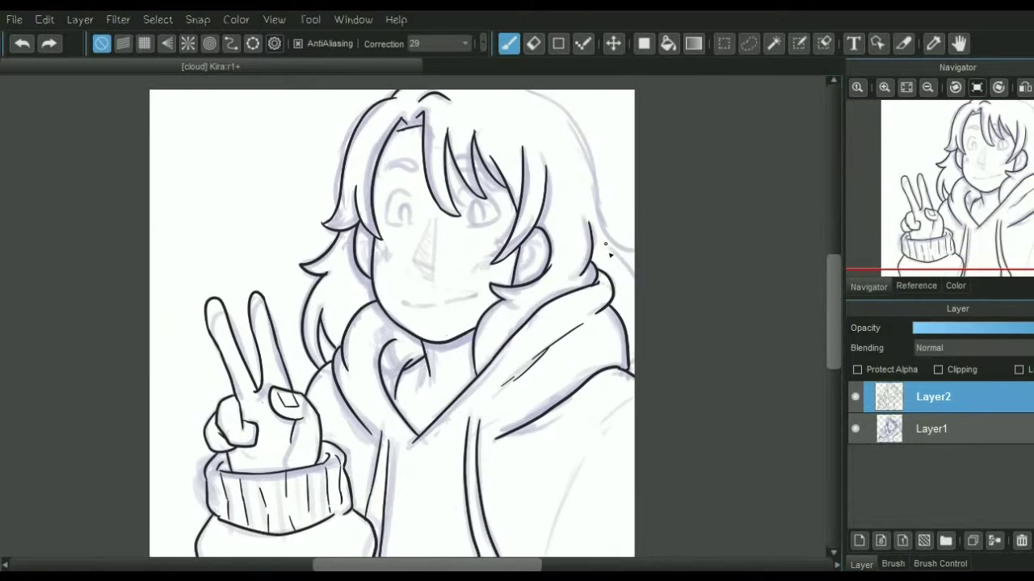
# Step: Hide the sketch to check the line art and add a new empty Layer3
pyautogui.scroll(1, 525, 289)
pyautogui.click(855, 429)
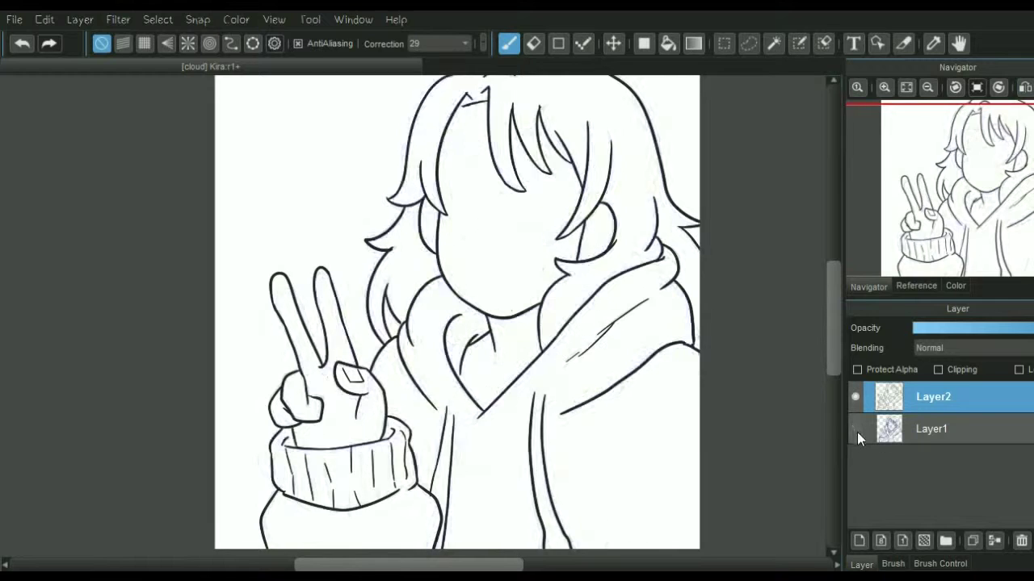
pyautogui.scroll(1, 522, 395)
pyautogui.scroll(-1, 521, 396)
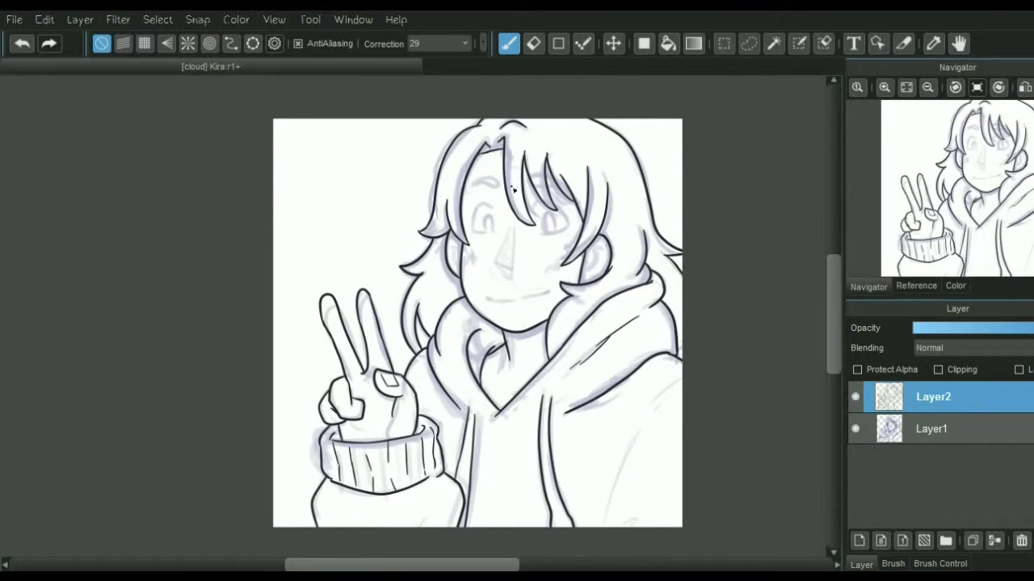
pyautogui.hotkey('ctrl', 'shift', 'n')
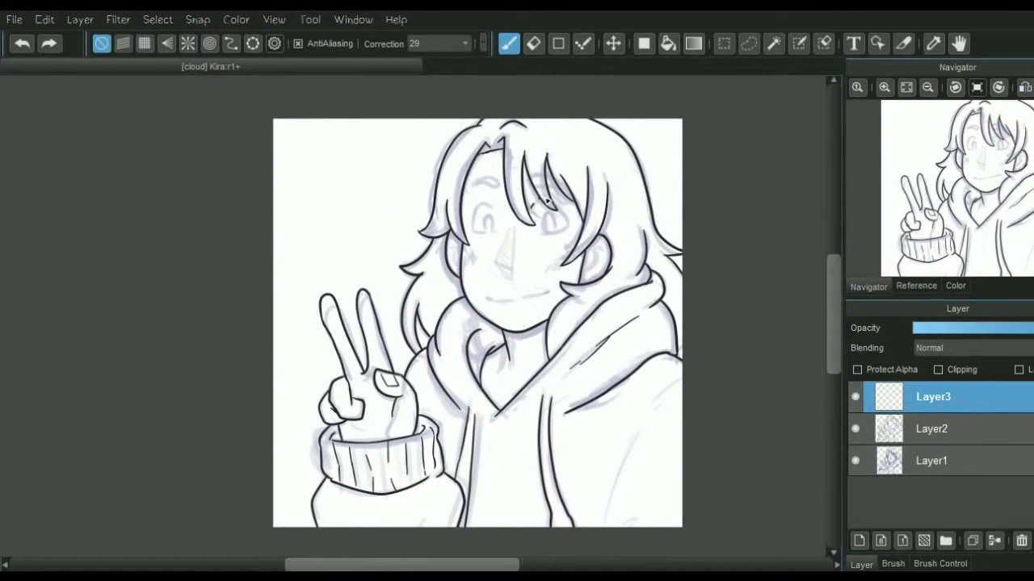
pyautogui.scroll(3, 494, 231)
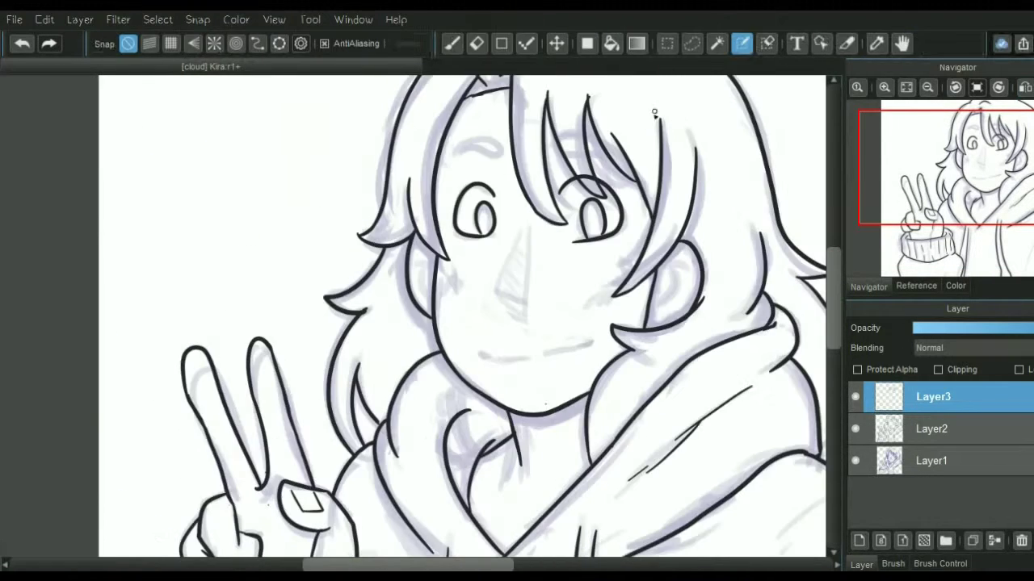
pyautogui.scroll(-3, 517, 242)
# Step: Select the left eye area and transform it
pyautogui.press('m')
pyautogui.moveTo(492, 190); pyautogui.dragTo(532, 245)
pyautogui.hotkey('ctrl', 't')
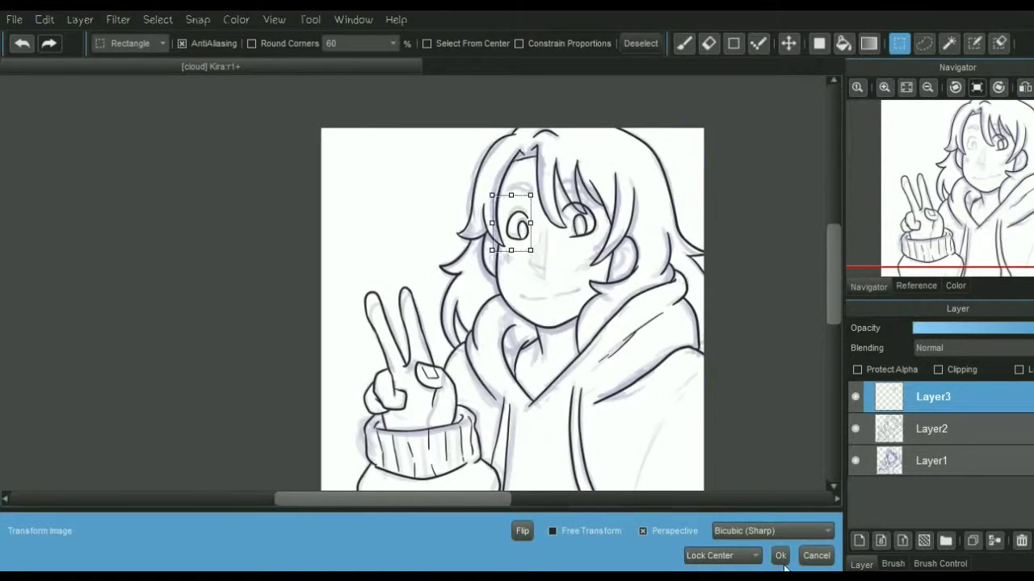
pyautogui.click(780, 556)
pyautogui.press('b')
# Step: Check the face with the sketch hidden and the canvas flipped, then erase stray hair strokes near the eye
pyautogui.scroll(1, 590, 243)
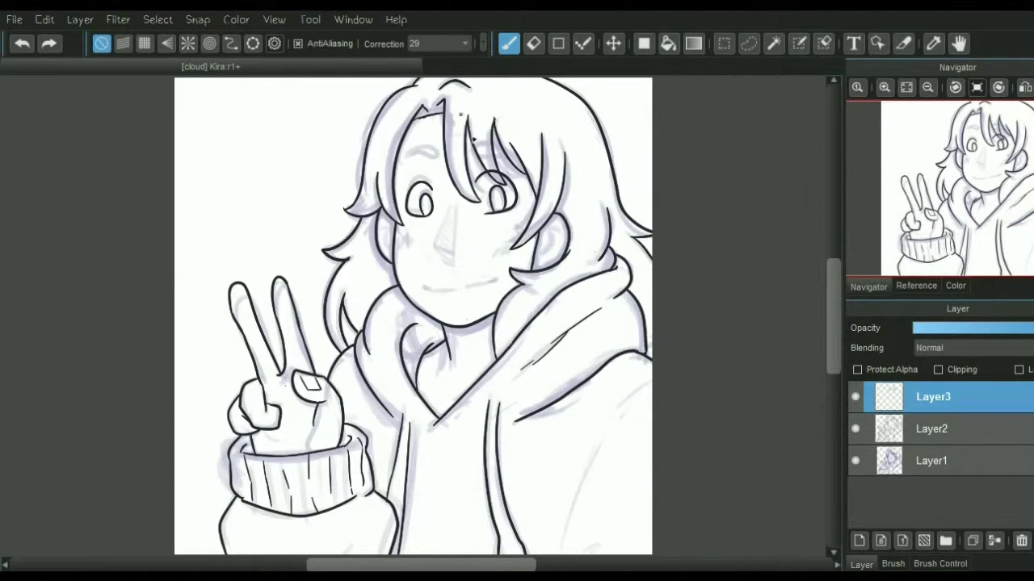
pyautogui.click(855, 461)
pyautogui.press('h')
pyautogui.press('h')
pyautogui.press('e')
pyautogui.moveTo(473, 158); pyautogui.dragTo(509, 140)
pyautogui.scroll(3, 517, 164)
pyautogui.scroll(-3, 434, 236)
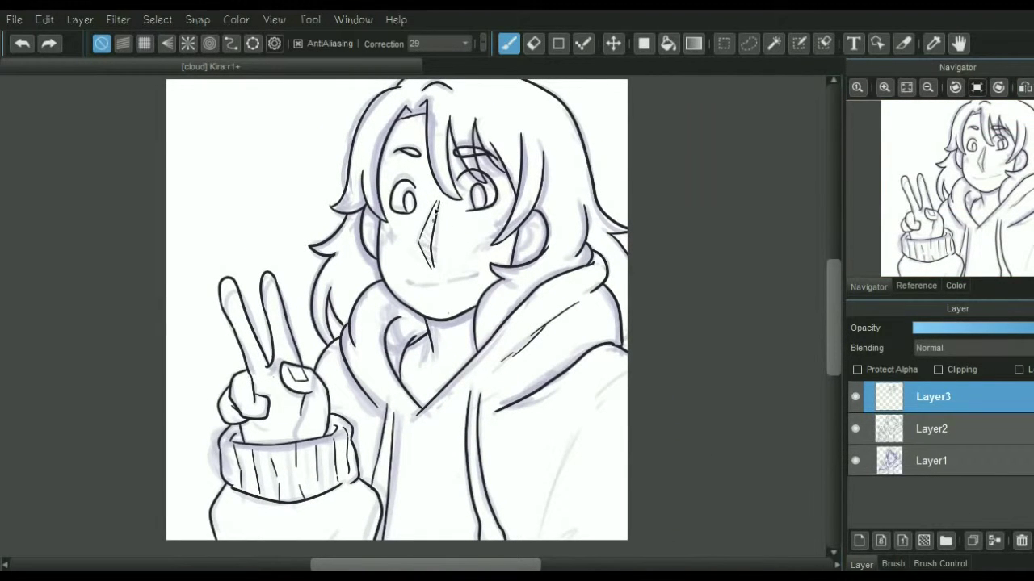
# Step: Show the reference image and sample a purple and a light pink from it
pyautogui.click(916, 286)
pyautogui.scroll(3, 960, 196)
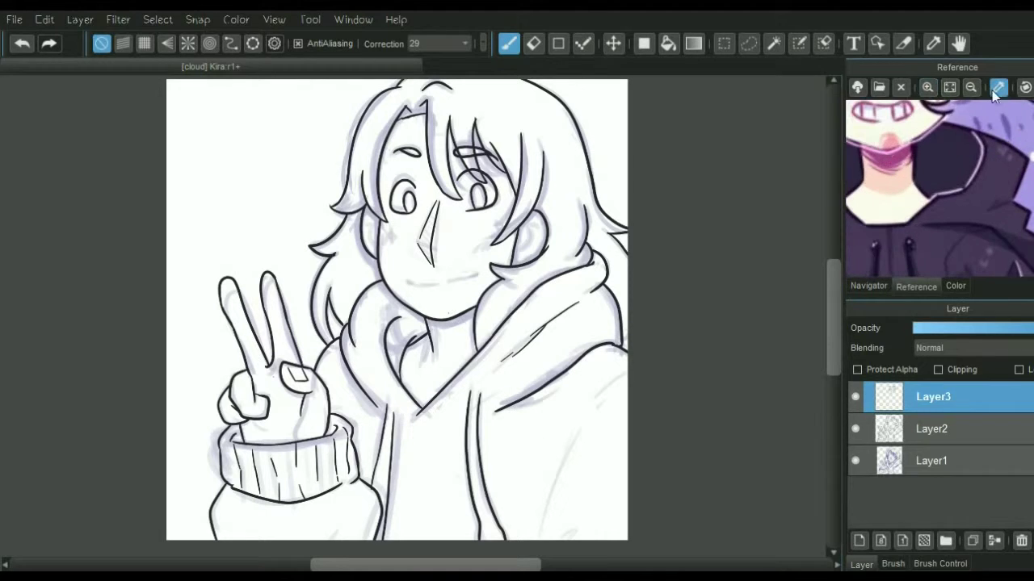
pyautogui.moveTo(956, 286); pyautogui.dragTo(897, 393)
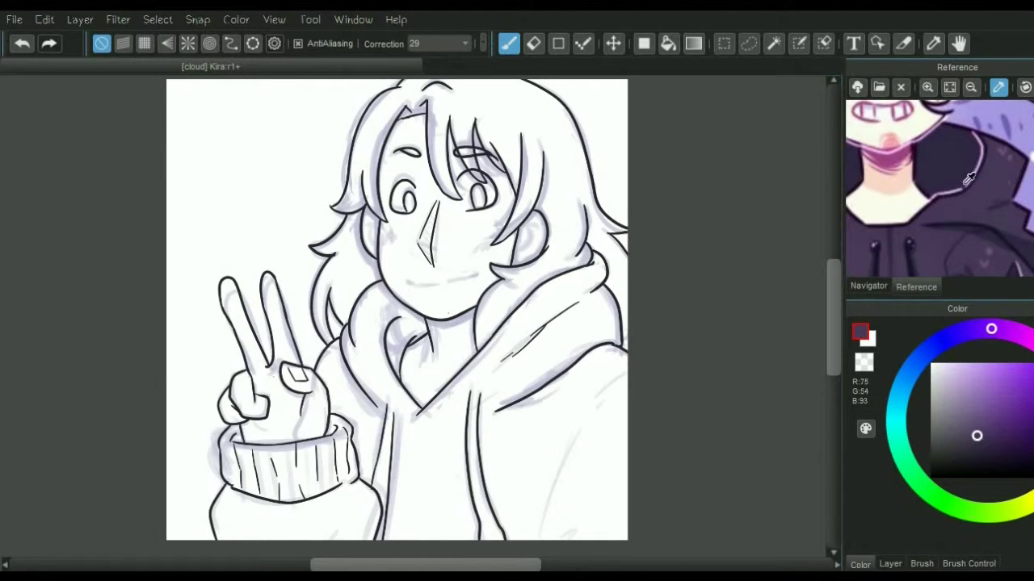
pyautogui.click(924, 130)
pyautogui.scroll(2, 999, 152)
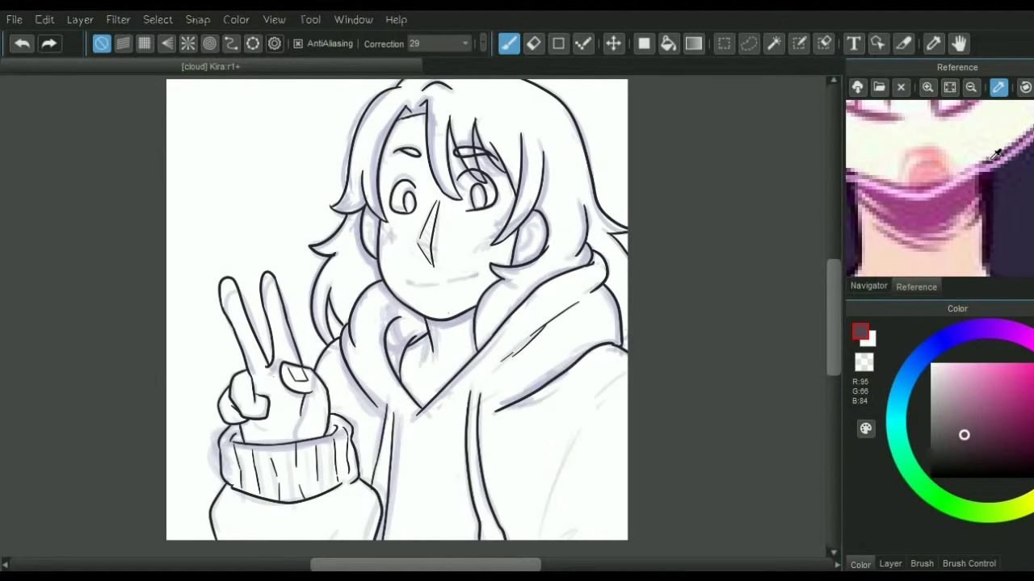
pyautogui.click(996, 154)
pyautogui.scroll(2, 998, 150)
pyautogui.moveTo(957, 308); pyautogui.dragTo(930, 154)
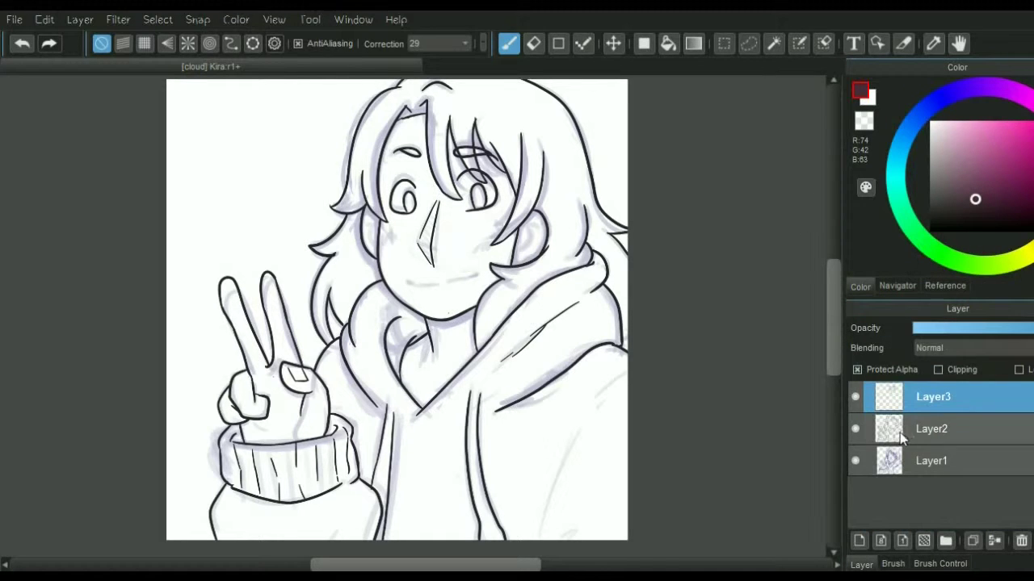
# Step: Pick a dark plum ink colour, make Layer3 active and view the whole reference portrait
pyautogui.scroll(3, 437, 260)
pyautogui.keyDown('alt'); pyautogui.click(761, 115); pyautogui.keyUp('alt')
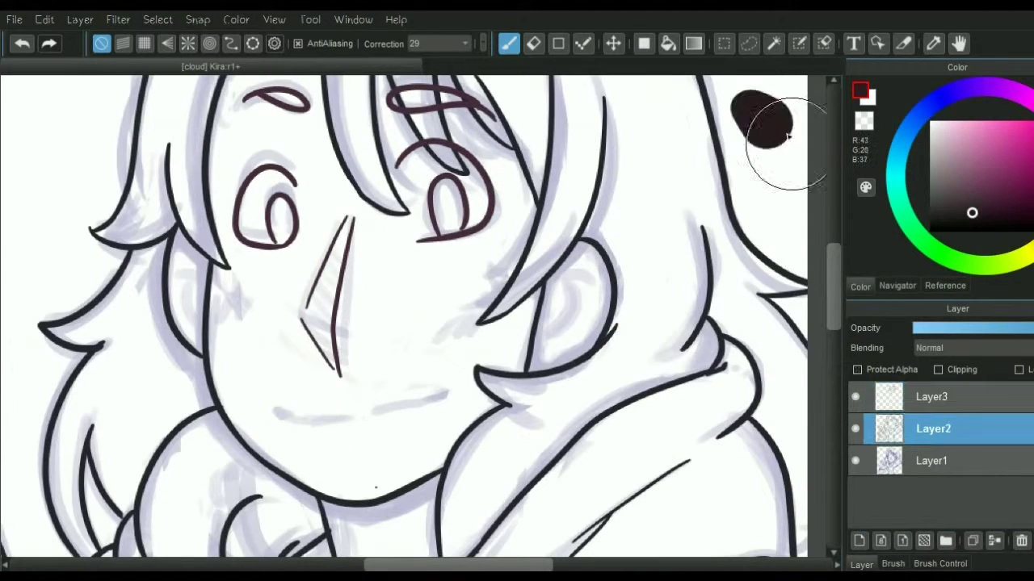
pyautogui.press('e')
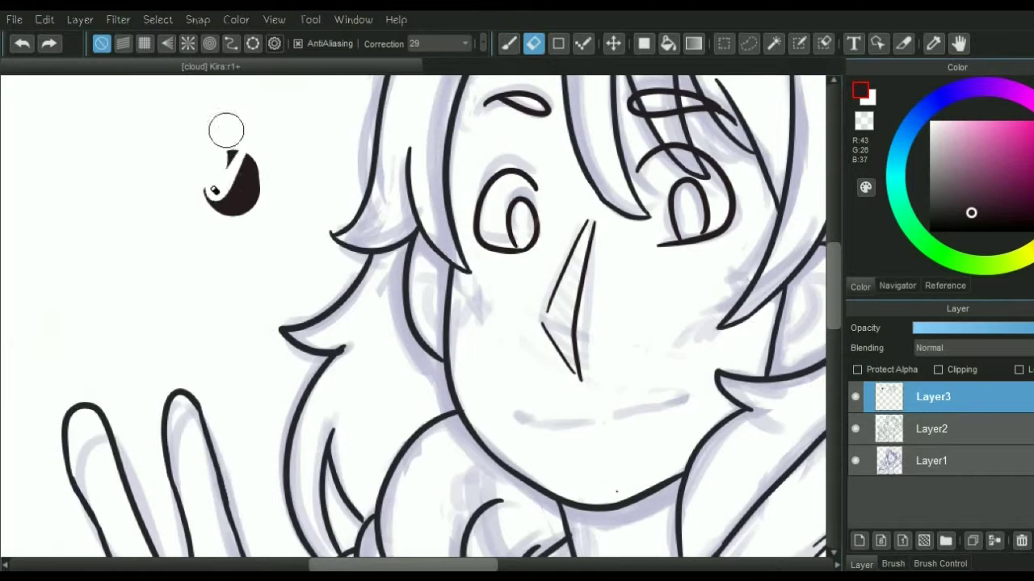
pyautogui.scroll(-3, 513, 194)
pyautogui.click(933, 428)
pyautogui.press('b')
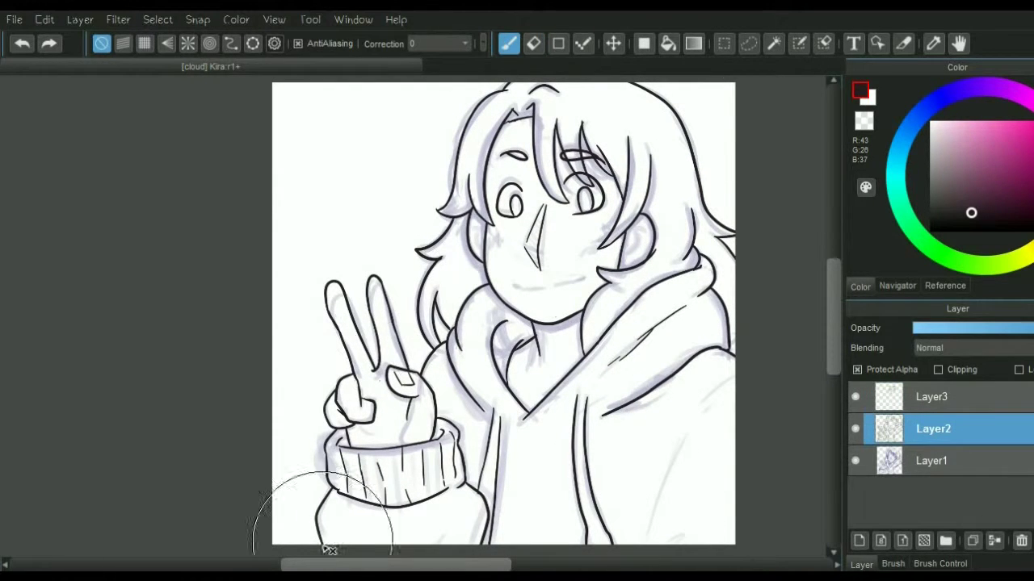
pyautogui.click(933, 397)
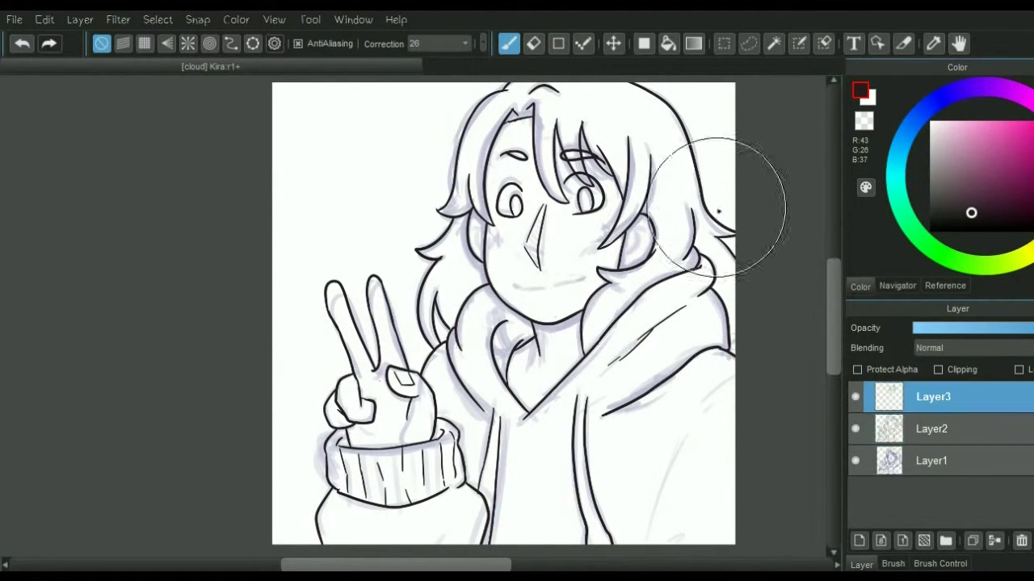
pyautogui.click(945, 286)
pyautogui.click(972, 87)
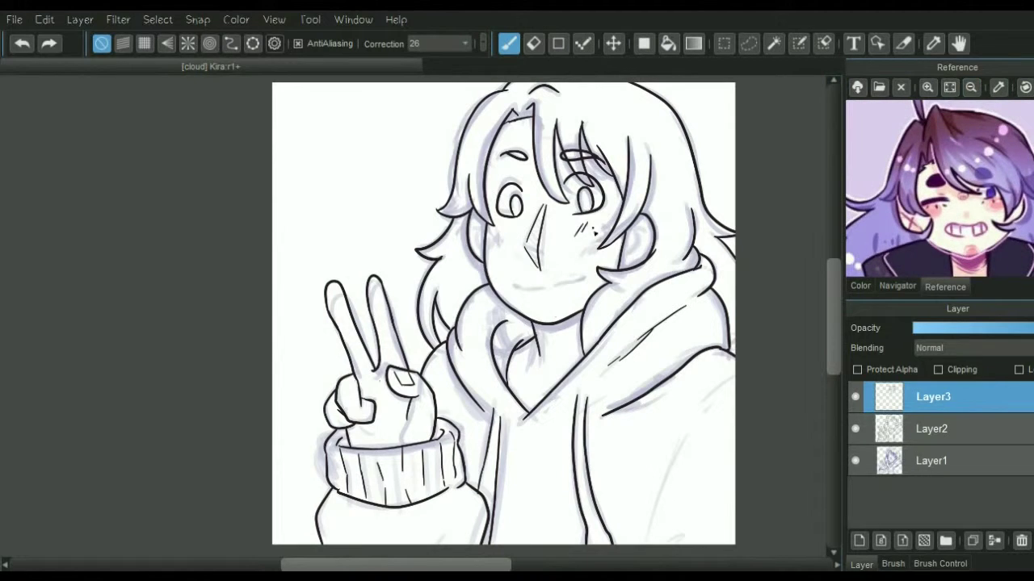
pyautogui.scroll(2, 578, 282)
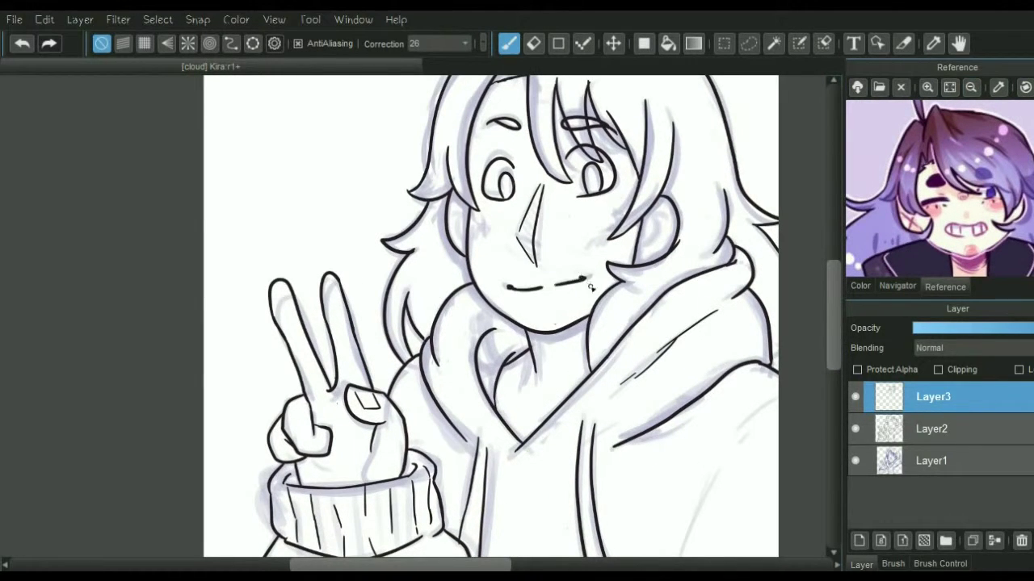
# Step: Erase stray lines on the Layer2 hoodie front, flipping the canvas to check
pyautogui.press('e')
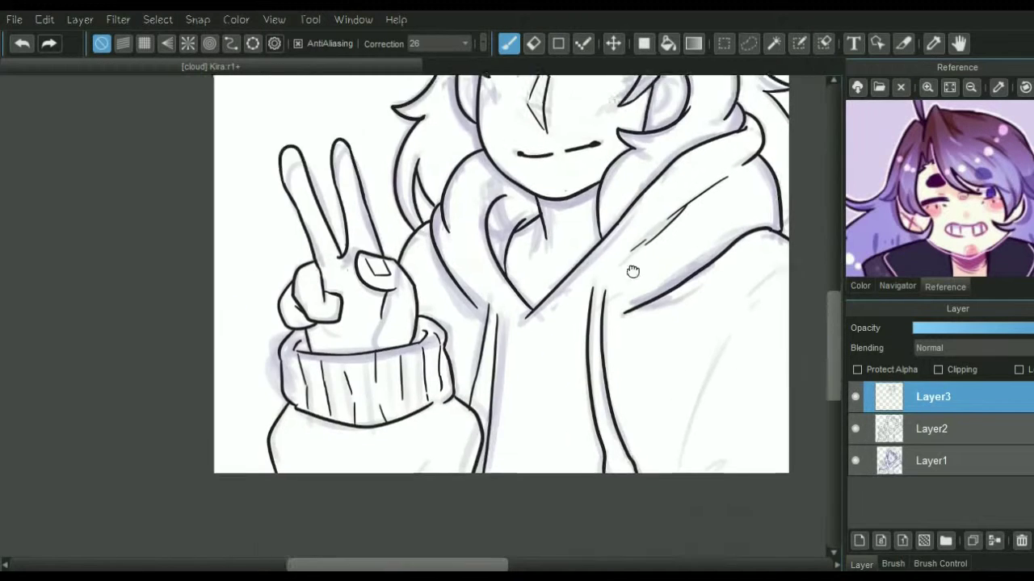
pyautogui.moveTo(645, 397); pyautogui.dragTo(668, 301)
pyautogui.hotkey('ctrl', 'Down')
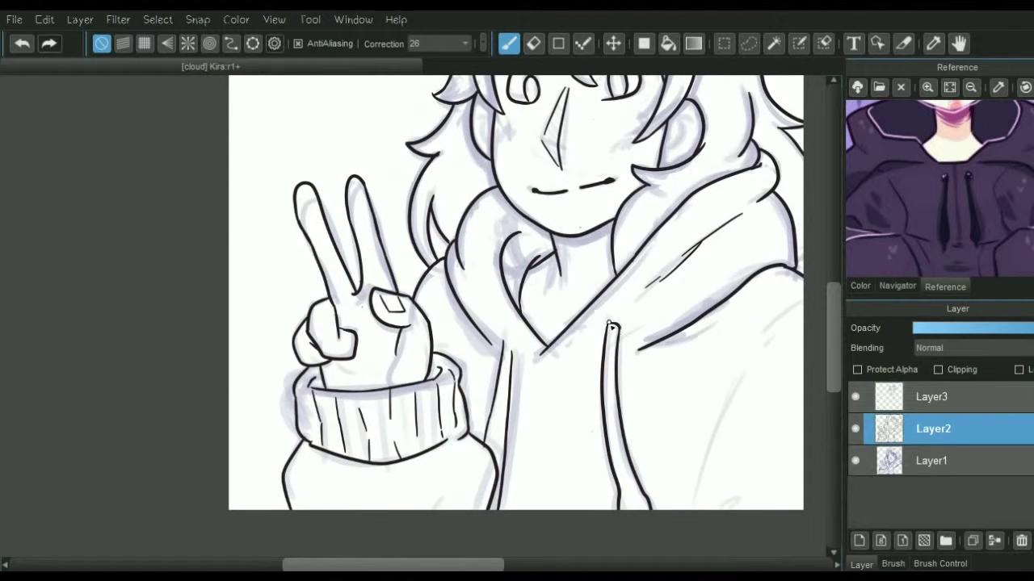
pyautogui.scroll(-2, 583, 372)
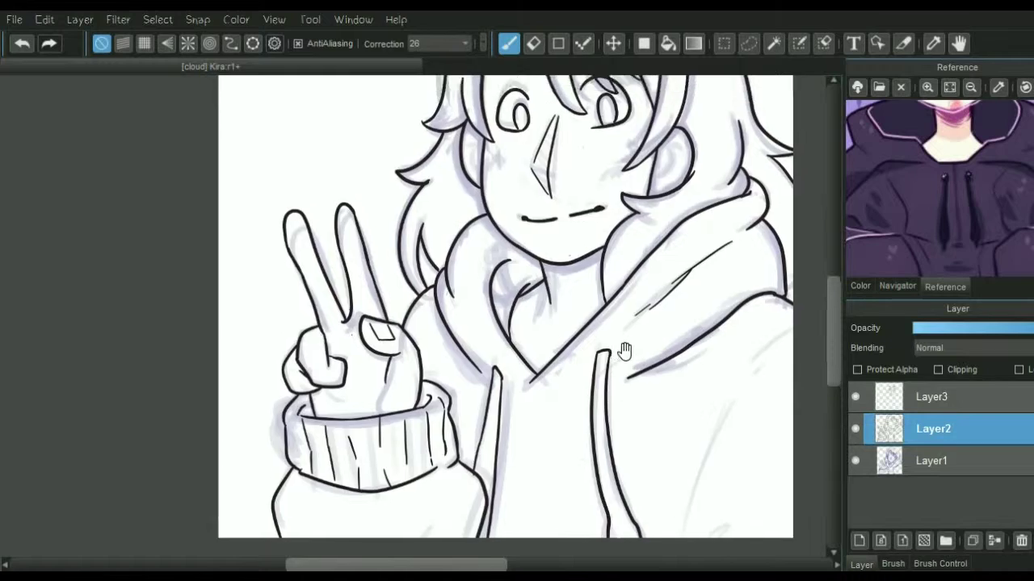
pyautogui.scroll(-1, 623, 350)
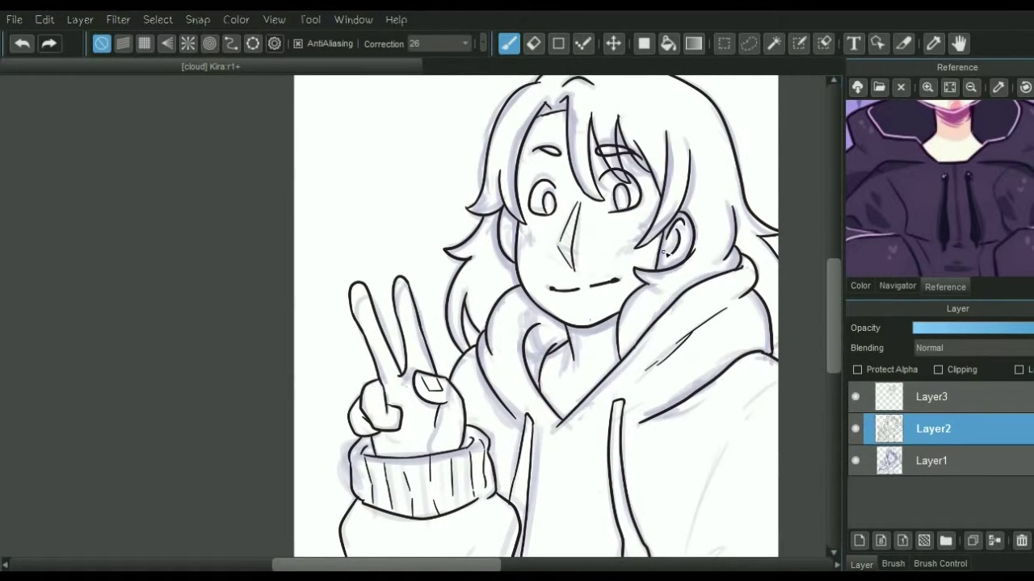
pyautogui.press('h')
pyautogui.press('h')
pyautogui.scroll(2, 680, 277)
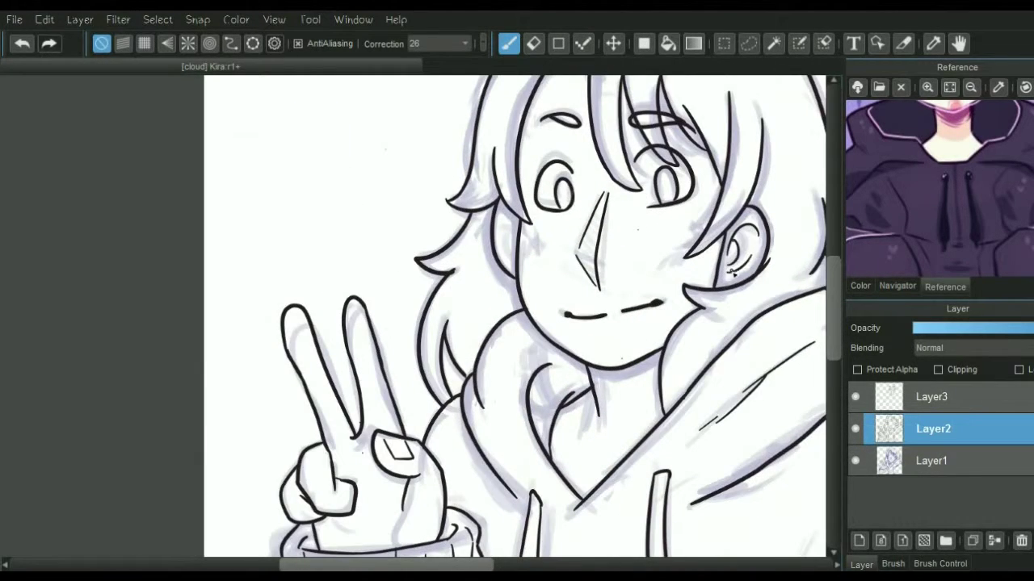
pyautogui.press('h')
pyautogui.press('h')
pyautogui.scroll(-1, 354, 244)
pyautogui.scroll(-1, 353, 244)
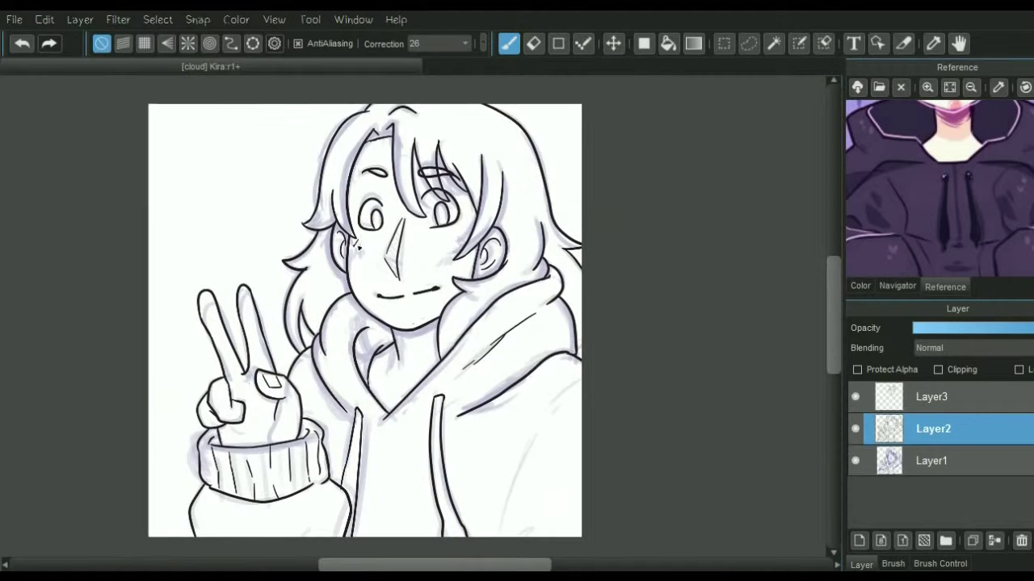
# Step: Clean up the Layer3 lineart and hide the blue sketch layer
pyautogui.click(905, 398)
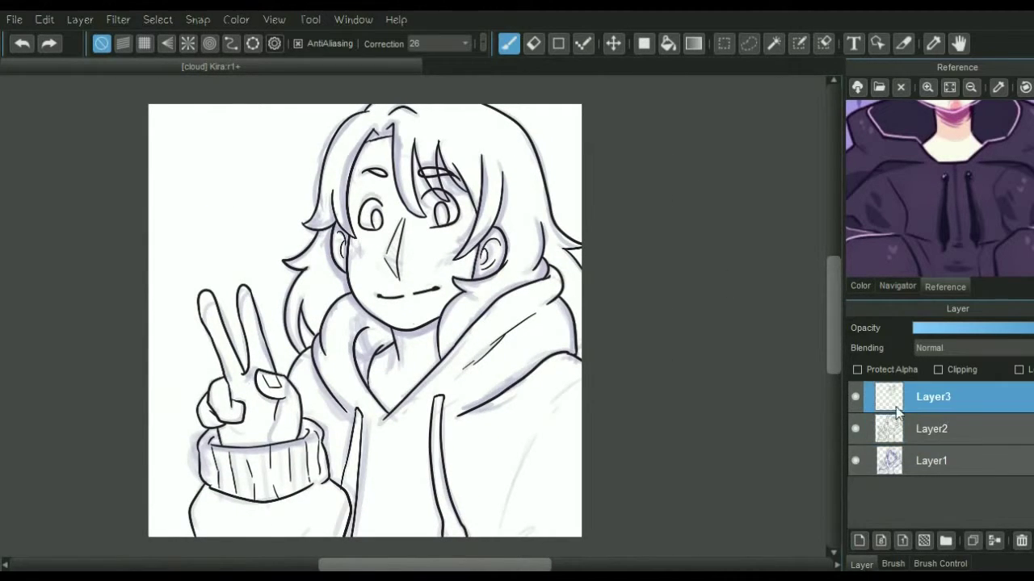
pyautogui.scroll(3, 440, 178)
pyautogui.press('e')
pyautogui.scroll(-3, 499, 202)
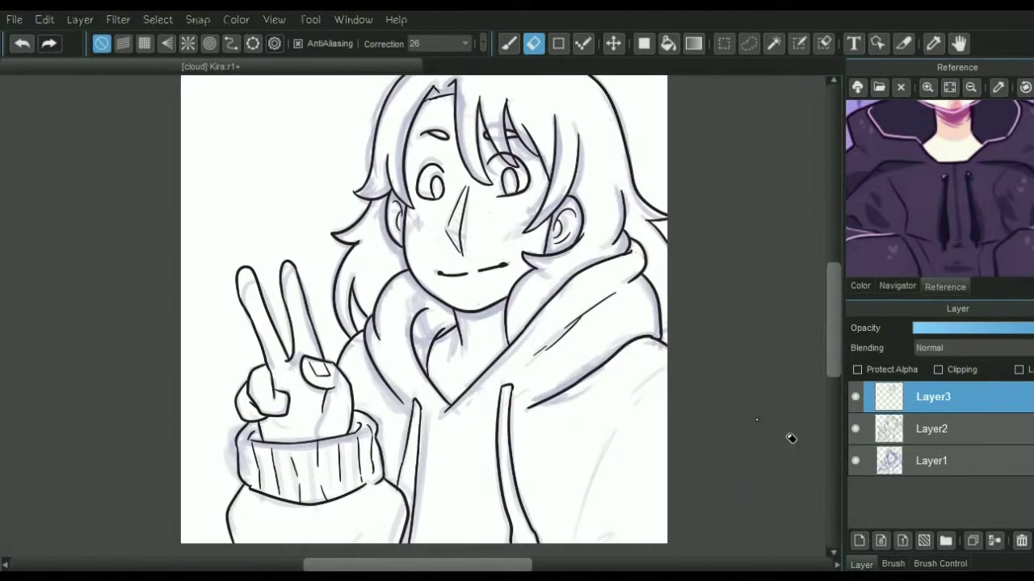
pyautogui.click(855, 461)
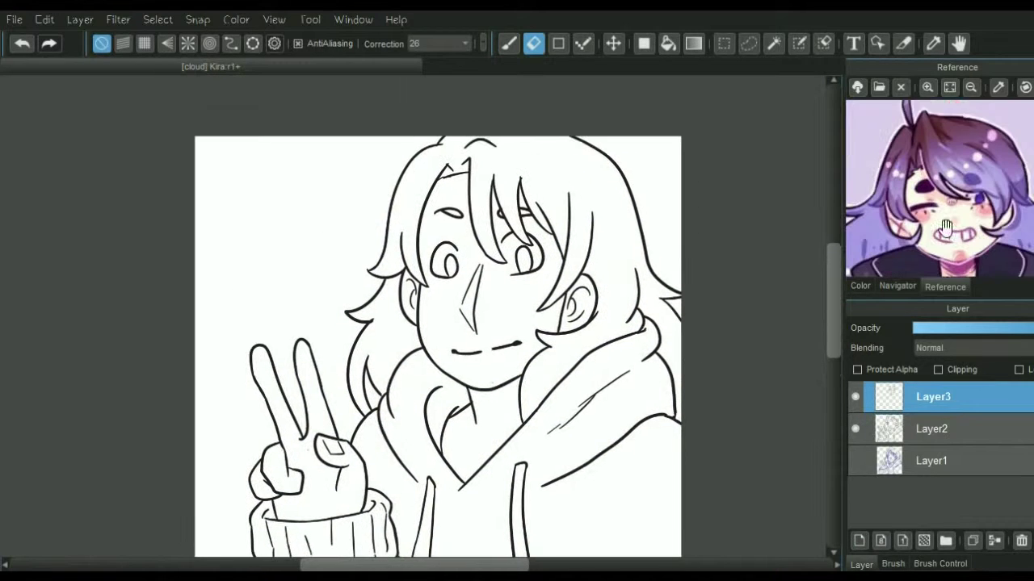
# Step: Undo stray coat lines and paint a reference-sampled purple swatch at the top-left
pyautogui.press('b')
pyautogui.hotkey('ctrl', 'z')
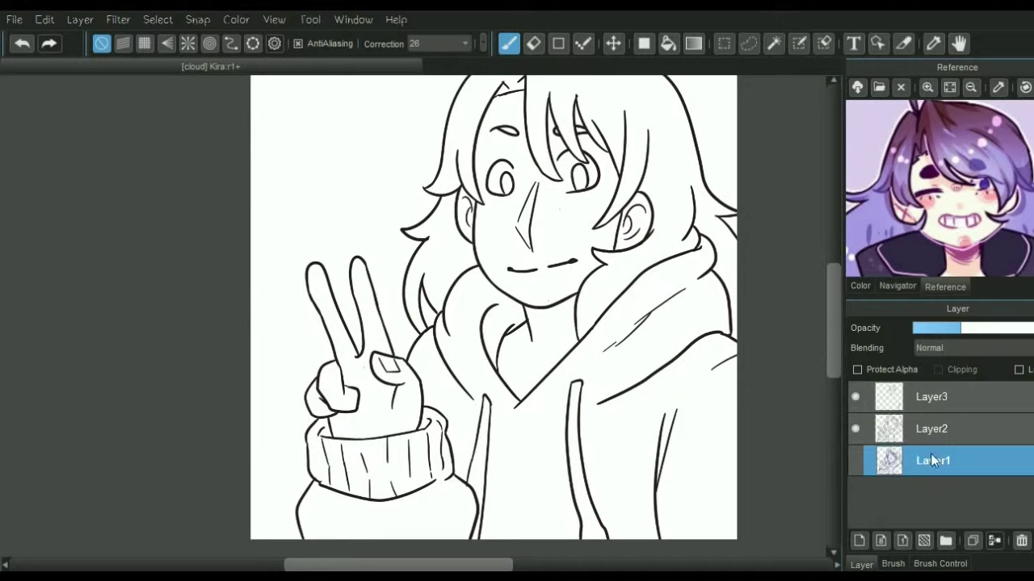
pyautogui.click(999, 88)
pyautogui.moveTo(331, 143); pyautogui.dragTo(350, 125)
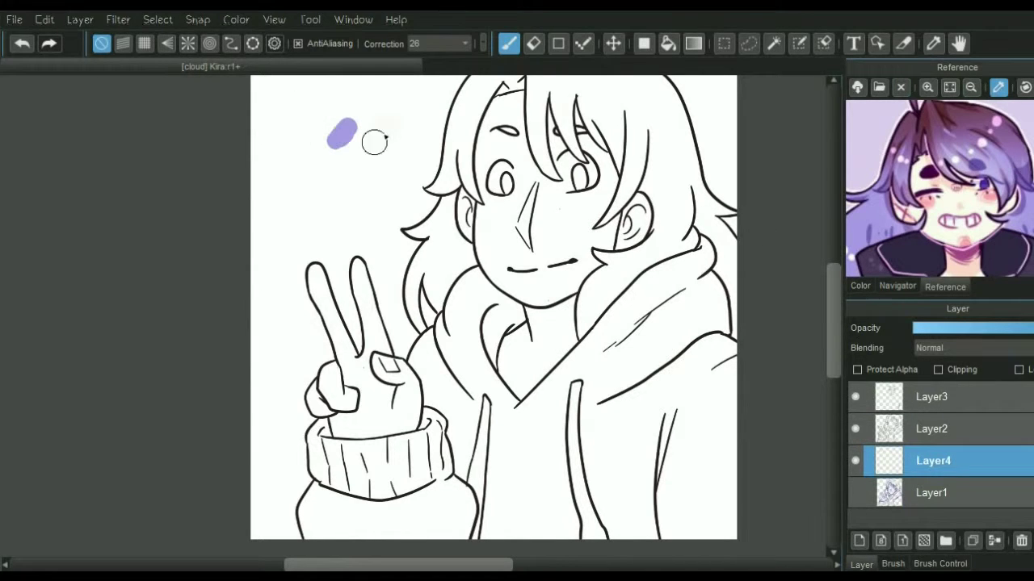
# Step: Set the canvas background colour to lavender
pyautogui.click(274, 19)
pyautogui.click(323, 455)
pyautogui.moveTo(576, 301); pyautogui.dragTo(574, 277)
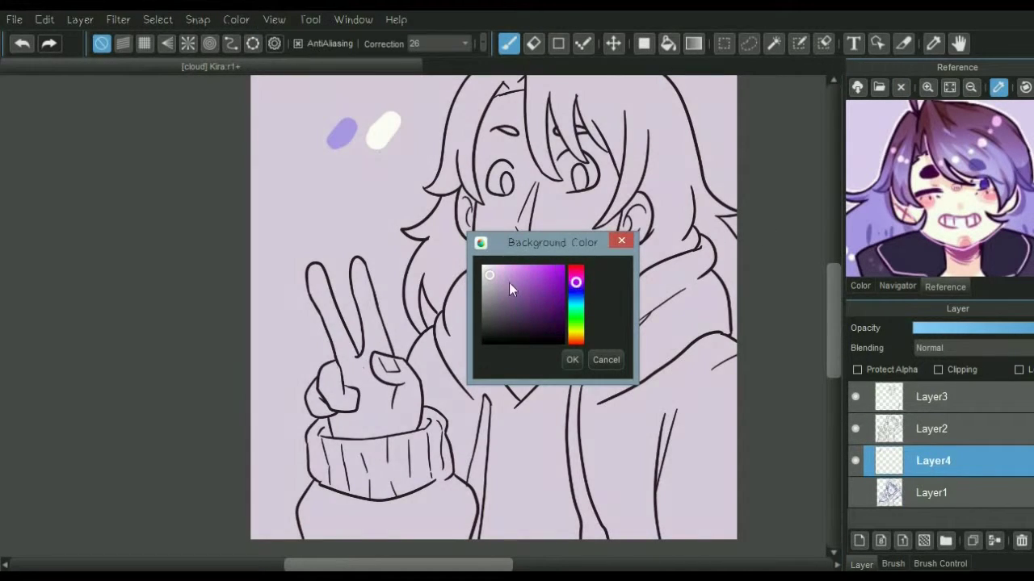
pyautogui.press('Return')
# Step: Paint cream and pink swatches sampled from the reference, undoing an accidental face fill
pyautogui.click(860, 286)
pyautogui.press('b')
pyautogui.moveTo(400, 115); pyautogui.dragTo(378, 159)
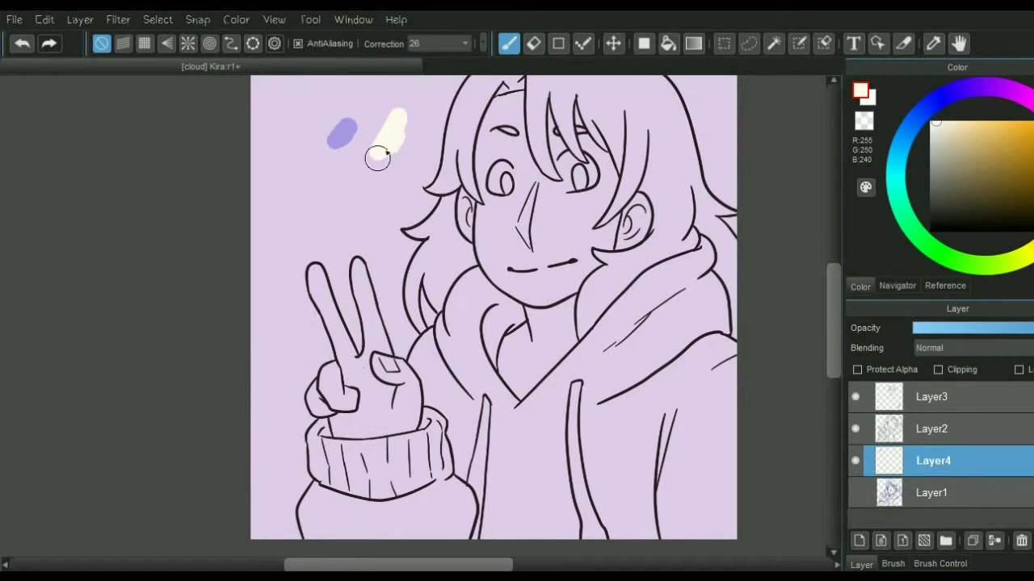
pyautogui.click(945, 287)
pyautogui.scroll(3, 940, 234)
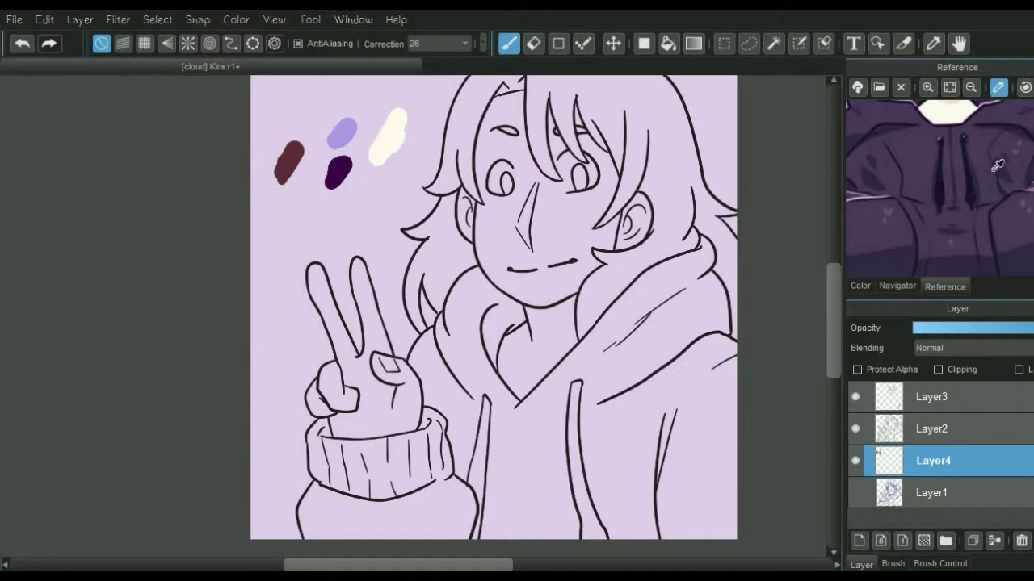
pyautogui.moveTo(956, 144); pyautogui.dragTo(975, 223)
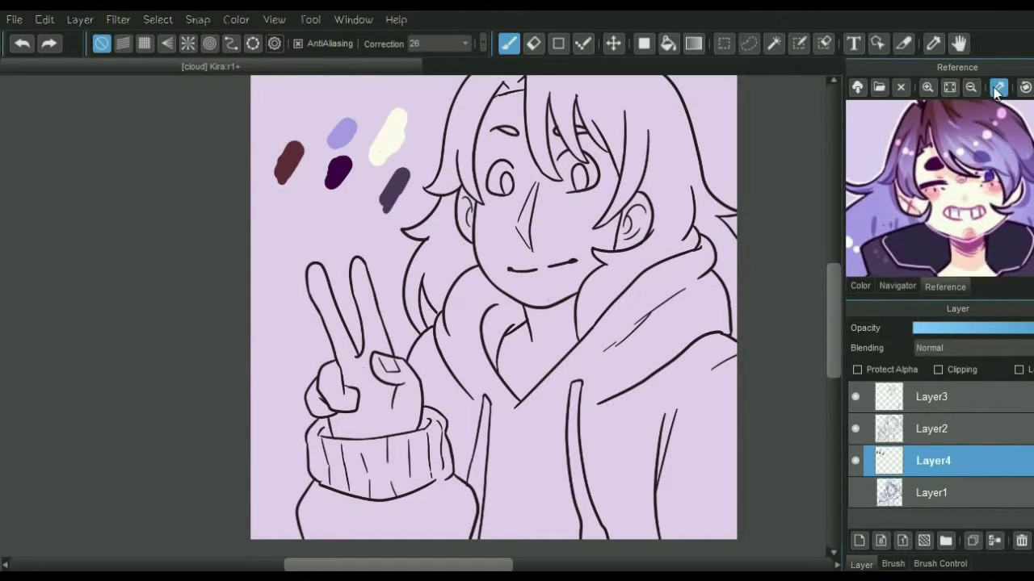
pyautogui.moveTo(428, 109); pyautogui.dragTo(436, 96)
pyautogui.press('g')
pyautogui.click(615, 220)
pyautogui.hotkey('ctrl', 'z')
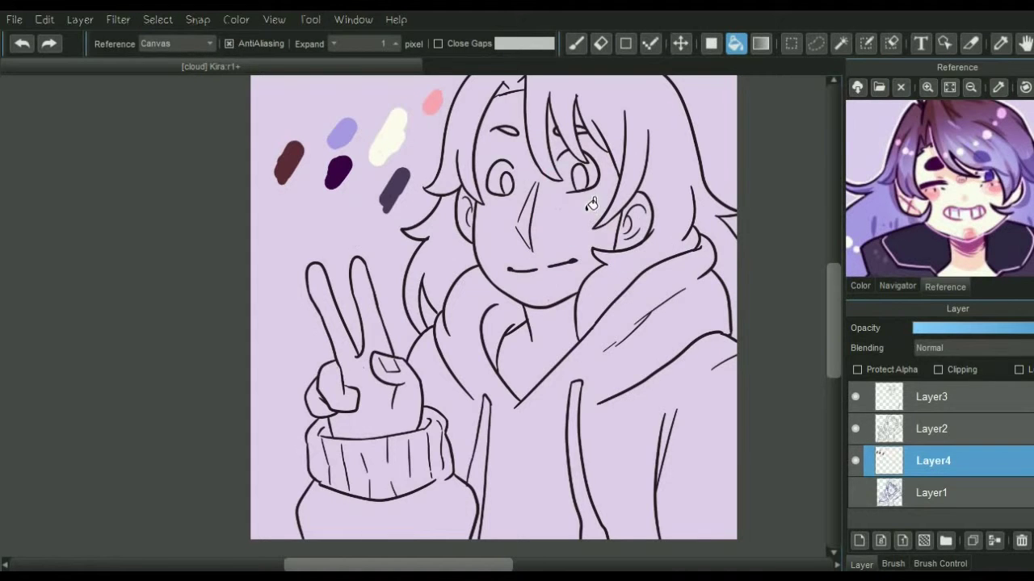
# Step: Add a new layer above Layer4 and open its properties to rename it
pyautogui.press('b')
pyautogui.scroll(3, 593, 208)
pyautogui.scroll(-1, 422, 196)
pyautogui.scroll(-3, 461, 265)
pyautogui.press('m')
pyautogui.click(859, 541)
pyautogui.doubleClick(962, 464)
# Step: Rename the top layers to 'Palette' and 'sketch'
pyautogui.write('Palette')
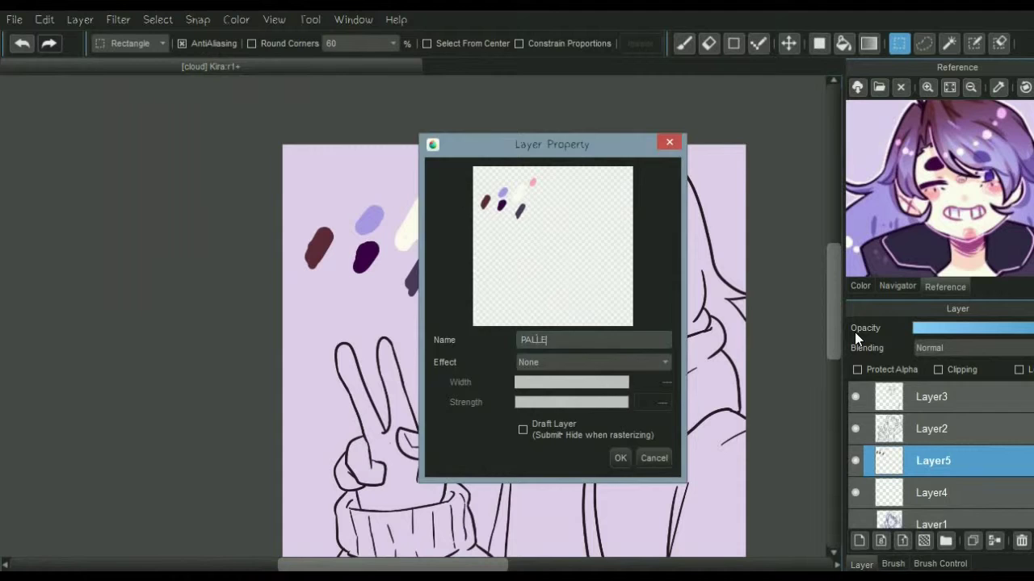
pyautogui.press('Return')
pyautogui.moveTo(989, 314); pyautogui.dragTo(989, 216)
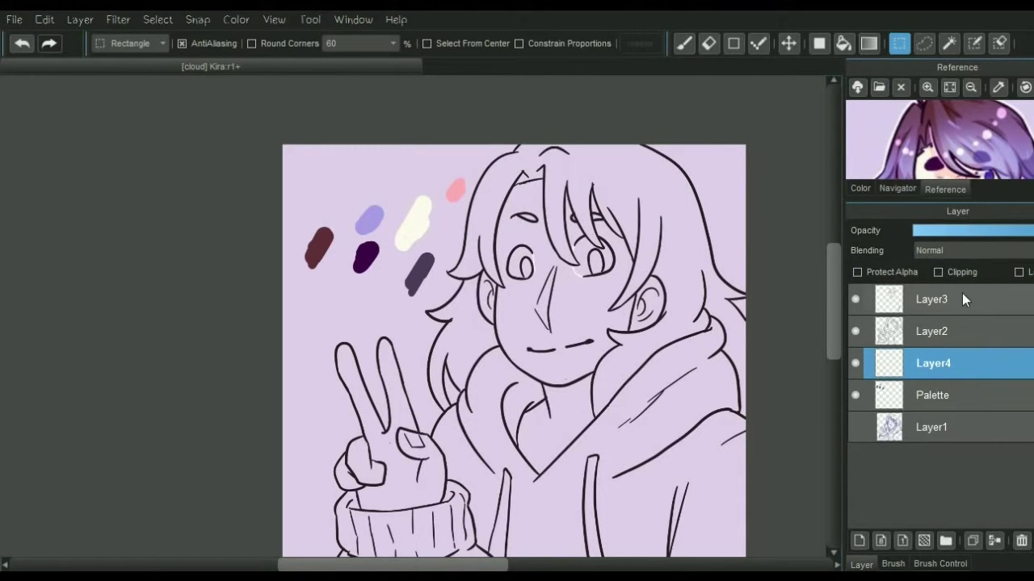
pyautogui.doubleClick(934, 428)
pyautogui.write('sketch')
pyautogui.press('Return')
# Step: Rename Layer4 to 'SKIN COLOR' and select it for filling
pyautogui.doubleClick(933, 363)
pyautogui.write('SKIN COL')
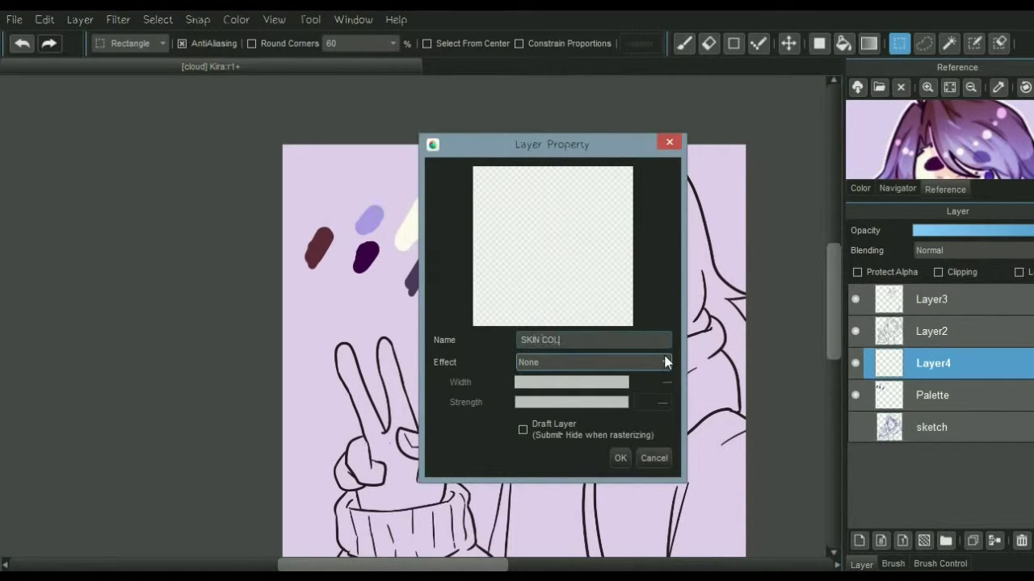
pyautogui.write('OR')
pyautogui.press('Return')
pyautogui.click(856, 299)
pyautogui.click(995, 540)
pyautogui.click(946, 540)
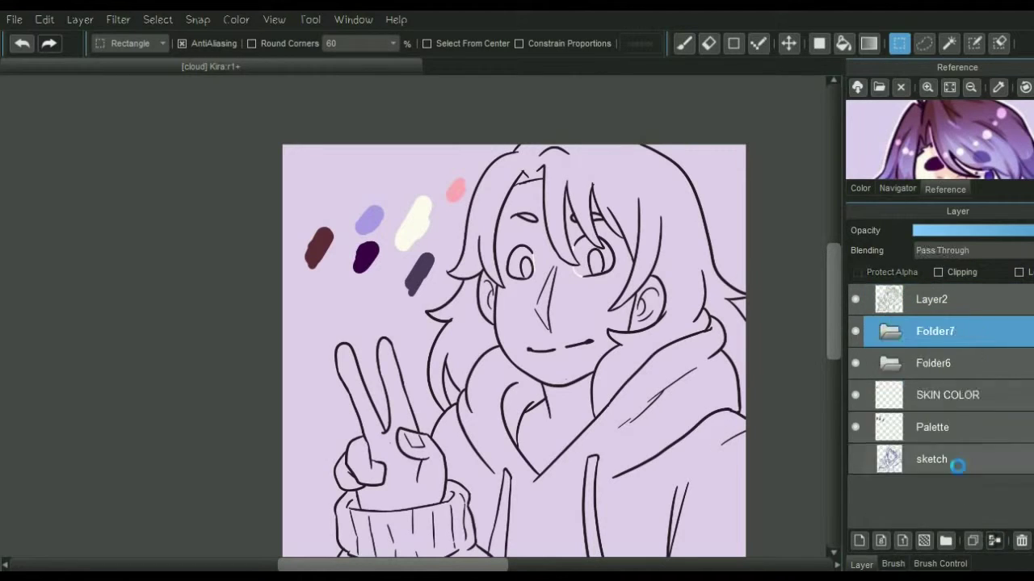
pyautogui.hotkey('ctrl', 'z')
pyautogui.click(963, 363)
pyautogui.press('g')
pyautogui.scroll(3, 529, 356)
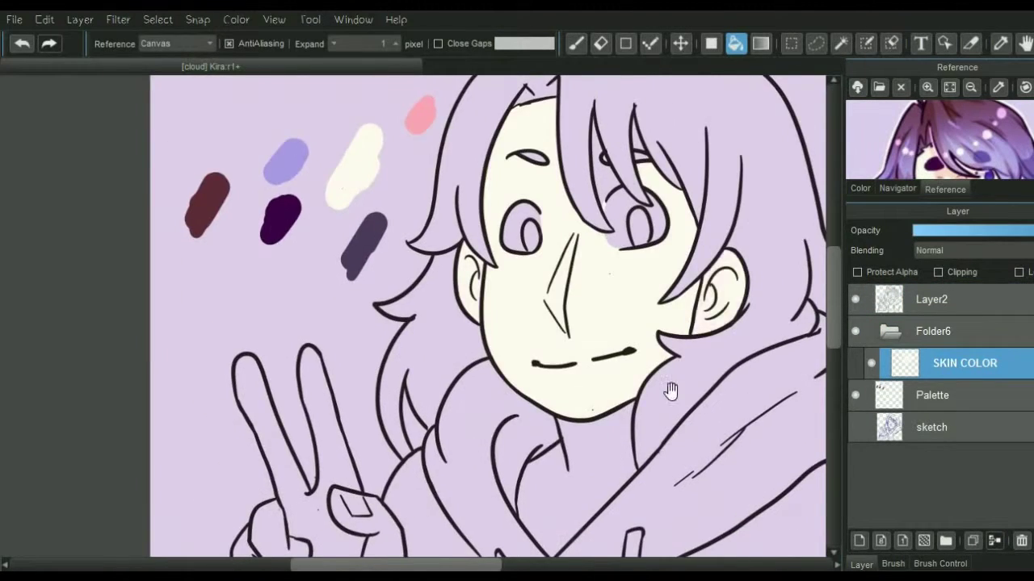
# Step: Add a 'HAIR' layer in Folder6 and bucket-fill the hair lavender-blue
pyautogui.click(858, 540)
pyautogui.doubleClick(949, 363)
pyautogui.write('HAIR')
pyautogui.press('Return')
pyautogui.moveTo(601, 338); pyautogui.dragTo(577, 376)
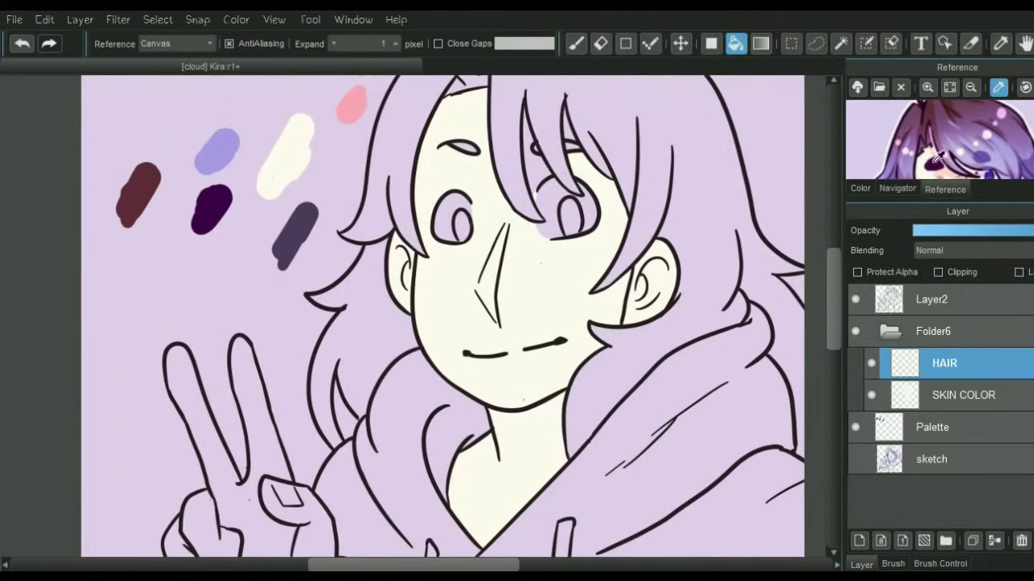
pyautogui.press('b')
pyautogui.moveTo(1019, 155); pyautogui.dragTo(1014, 105)
pyautogui.press('g')
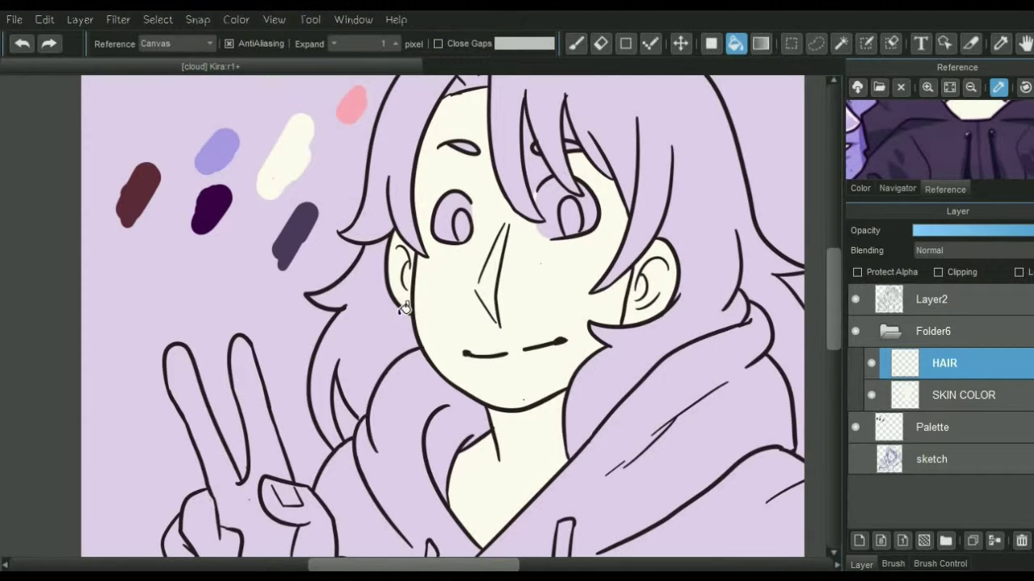
pyautogui.click(367, 234)
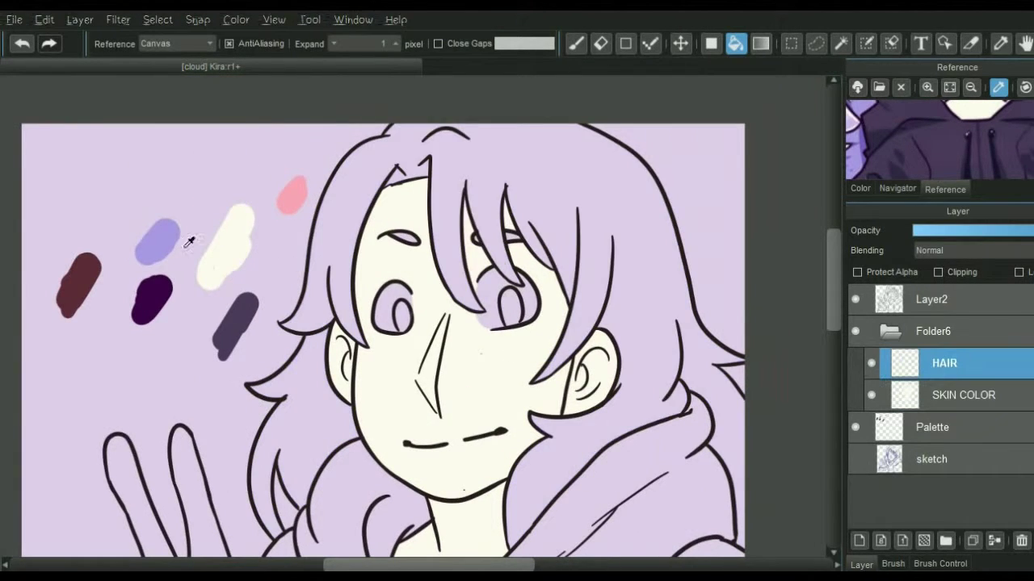
# Step: Bring the colour swatches into view and toggle between eraser and pen
pyautogui.scroll(-2, 445, 257)
pyautogui.moveTo(445, 256); pyautogui.dragTo(485, 346)
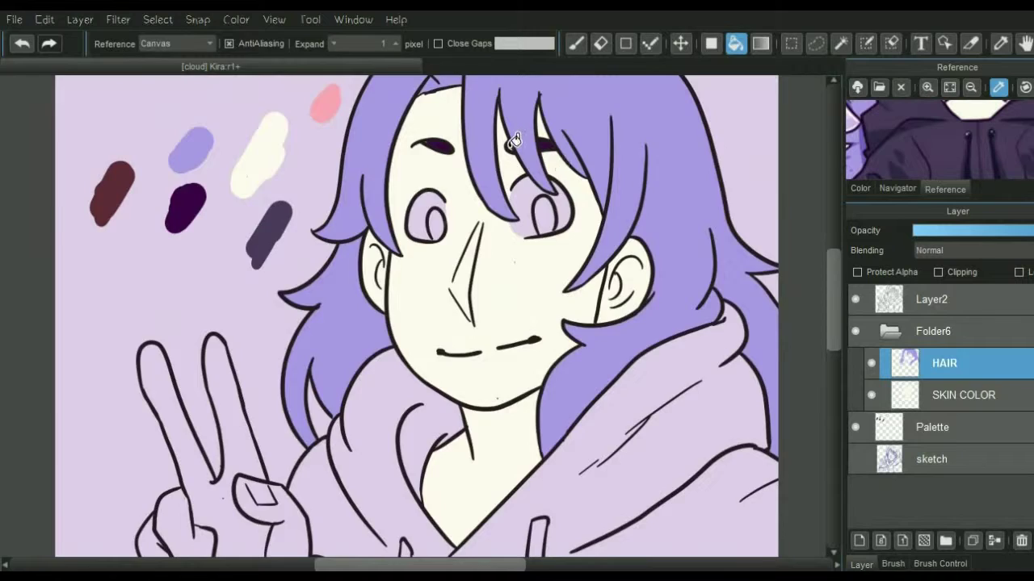
pyautogui.press('e')
pyautogui.scroll(3, 512, 142)
pyautogui.scroll(-3, 364, 215)
pyautogui.scroll(4, 549, 181)
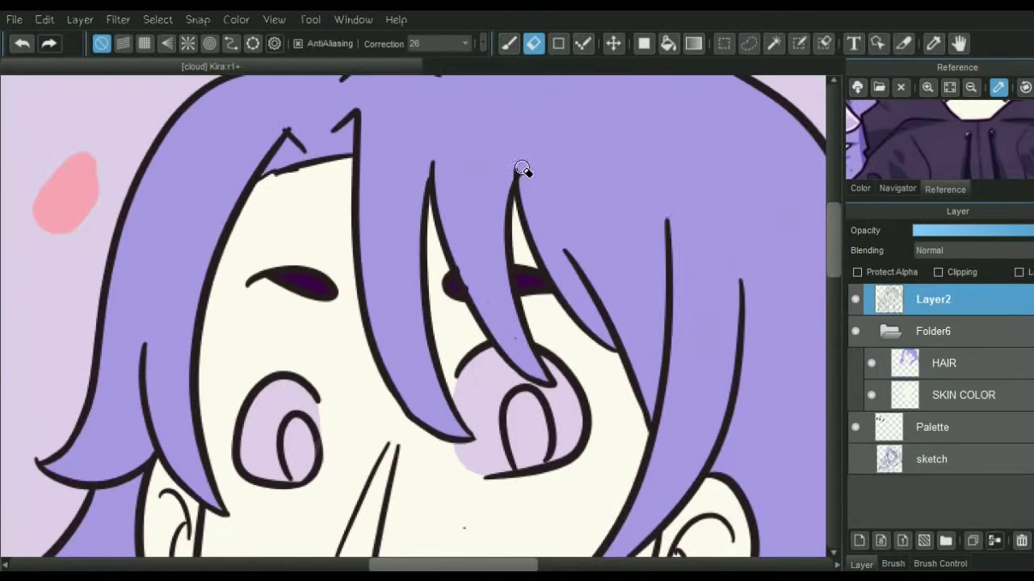
pyautogui.press('b')
# Step: Create a 'SWEATER' layer and fill the cuff and drawstrings dark purple
pyautogui.press('b')
pyautogui.scroll(-3, 493, 284)
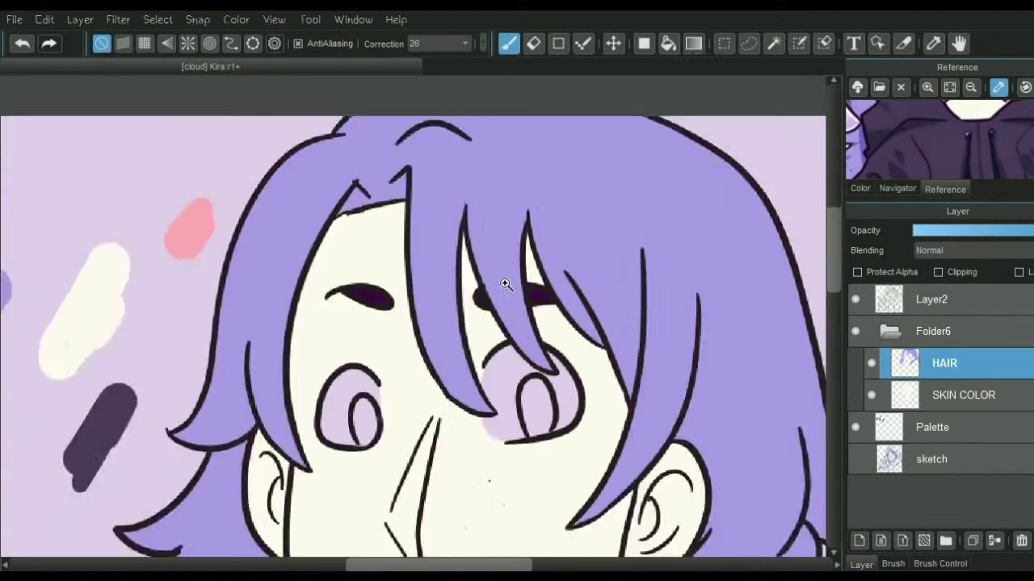
pyautogui.scroll(-1, 440, 277)
pyautogui.press('g')
pyautogui.doubleClick(945, 367)
pyautogui.write('SWEATER')
pyautogui.press('Return')
pyautogui.click(503, 284)
pyautogui.press('b')
pyautogui.scroll(1, 421, 321)
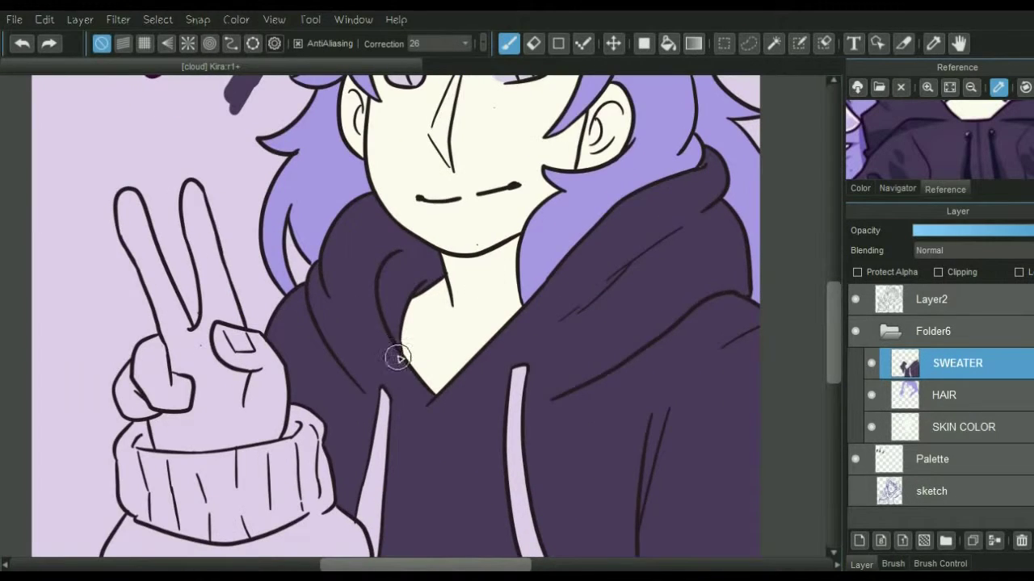
pyautogui.press('g')
pyautogui.click(323, 485)
pyautogui.scroll(-1, 323, 484)
pyautogui.click(505, 400)
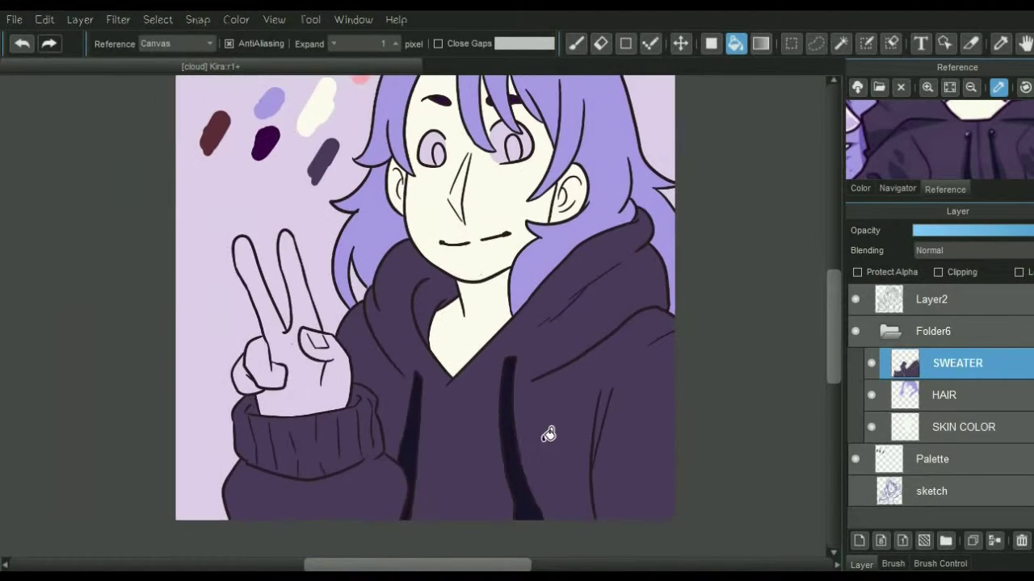
pyautogui.moveTo(505, 404); pyautogui.dragTo(537, 433)
# Step: Fill the hand and folded fingers cream on the SKIN COLOR layer
pyautogui.click(964, 427)
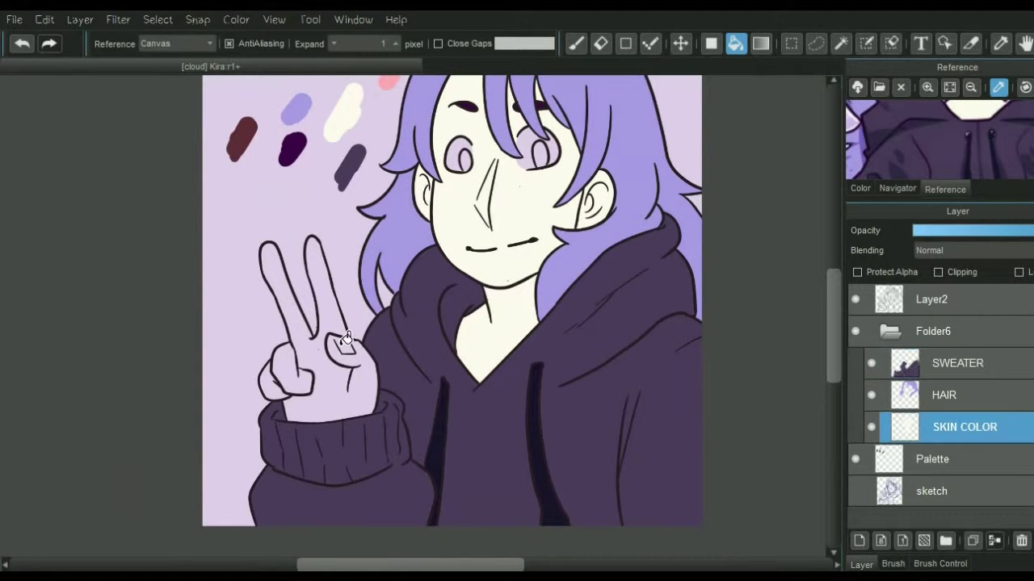
pyautogui.click(339, 388)
pyautogui.click(275, 380)
pyautogui.moveTo(700, 246); pyautogui.dragTo(701, 305)
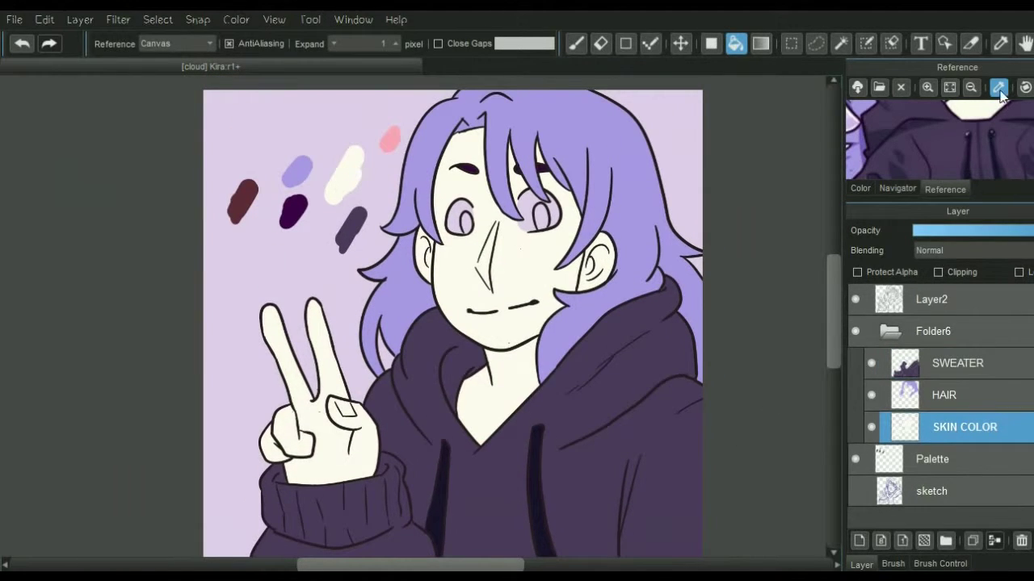
pyautogui.moveTo(949, 162)
pyautogui.mouseDown()
pyautogui.moveTo(944, 142)
pyautogui.moveTo(947, 170)
pyautogui.mouseUp()
pyautogui.click(999, 88)
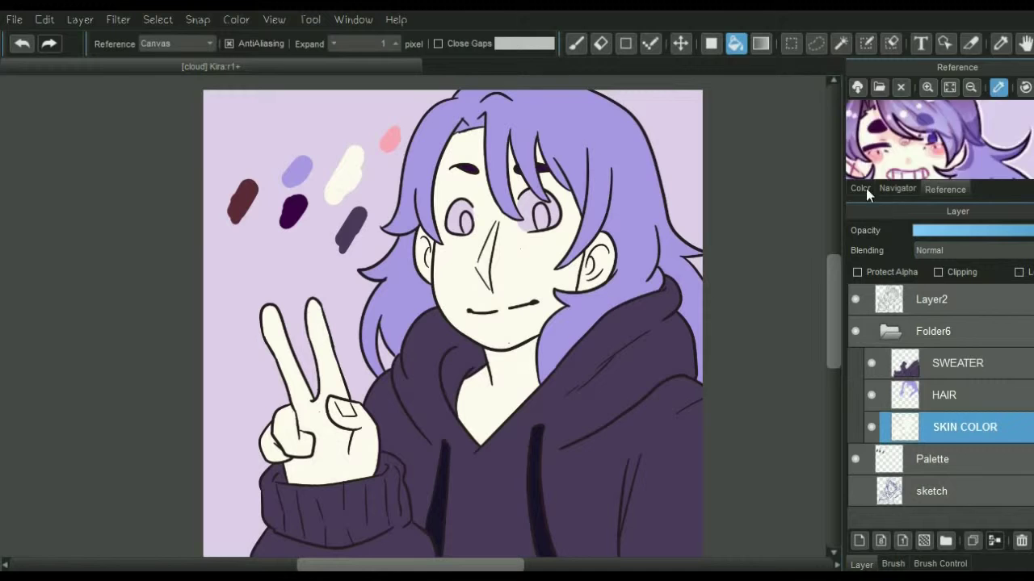
# Step: Add a new layer named 'EYE' above SKIN COLOR
pyautogui.click(859, 540)
pyautogui.doubleClick(937, 427)
pyautogui.write('EYE')
pyautogui.press('Return')
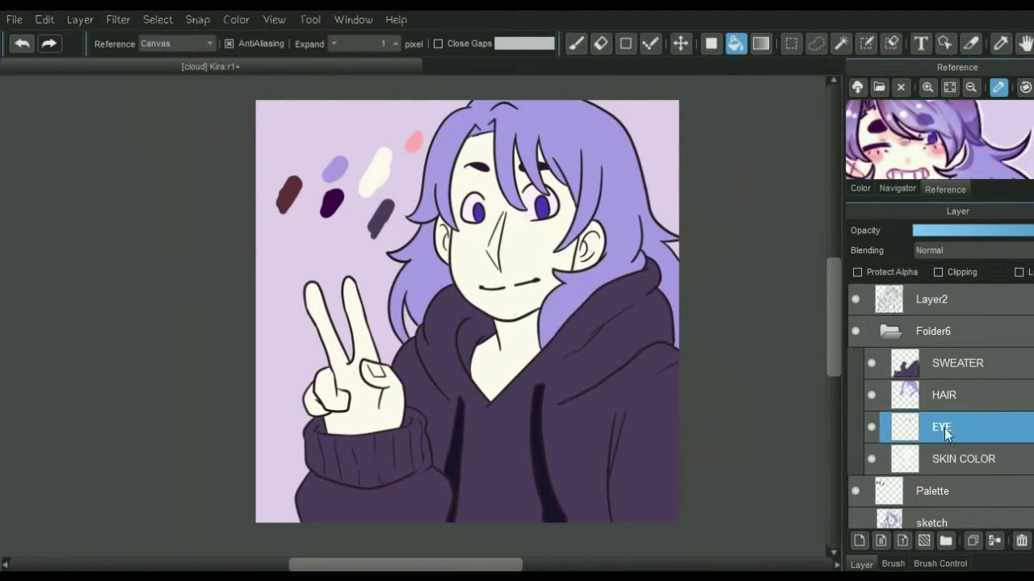
# Step: Shift SKIN COLOR's hue to -12 and saturation to 172% with Hue/Saturation
pyautogui.click(961, 459)
pyautogui.hotkey('ctrl', 'u')
pyautogui.moveTo(558, 306); pyautogui.dragTo(573, 305)
pyautogui.moveTo(558, 327); pyautogui.dragTo(522, 327)
pyautogui.moveTo(573, 305); pyautogui.dragTo(632, 305)
pyautogui.moveTo(522, 327); pyautogui.dragTo(555, 327)
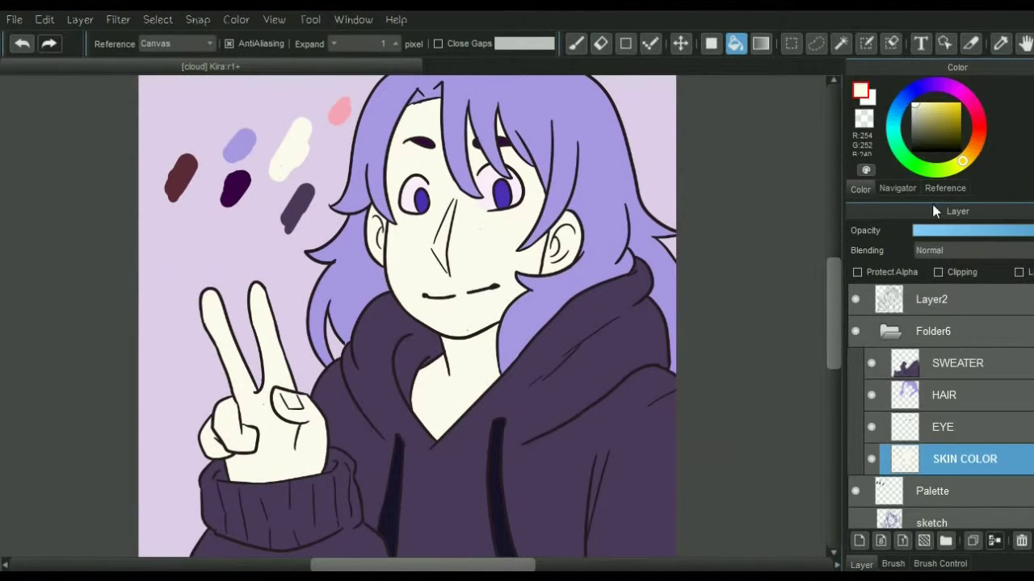
# Step: Pick a pink from the Color wheel and refill the face, ears, neck and hand
pyautogui.click(945, 187)
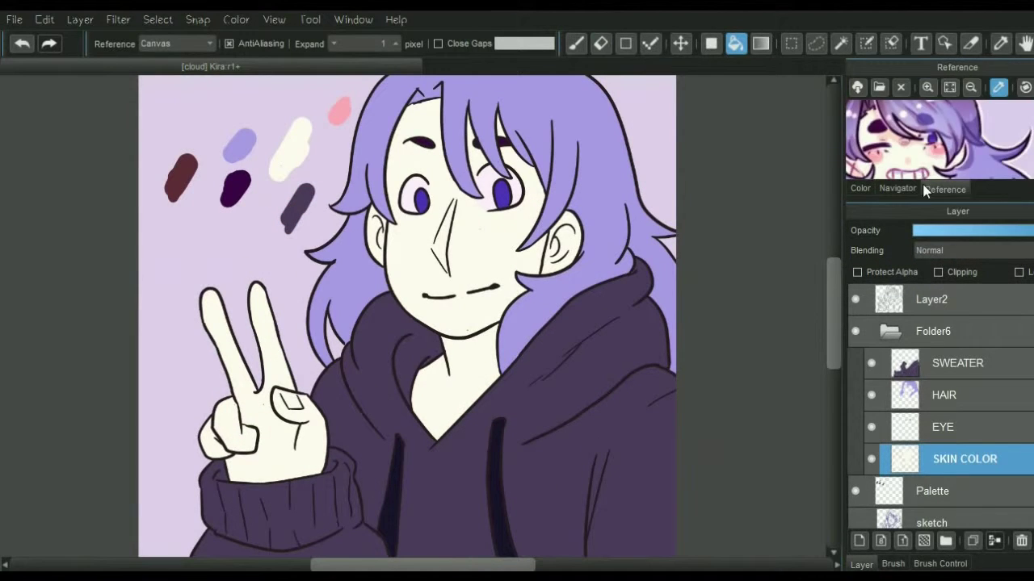
pyautogui.click(860, 188)
pyautogui.click(460, 242)
pyautogui.click(452, 388)
pyautogui.click(377, 234)
pyautogui.click(214, 435)
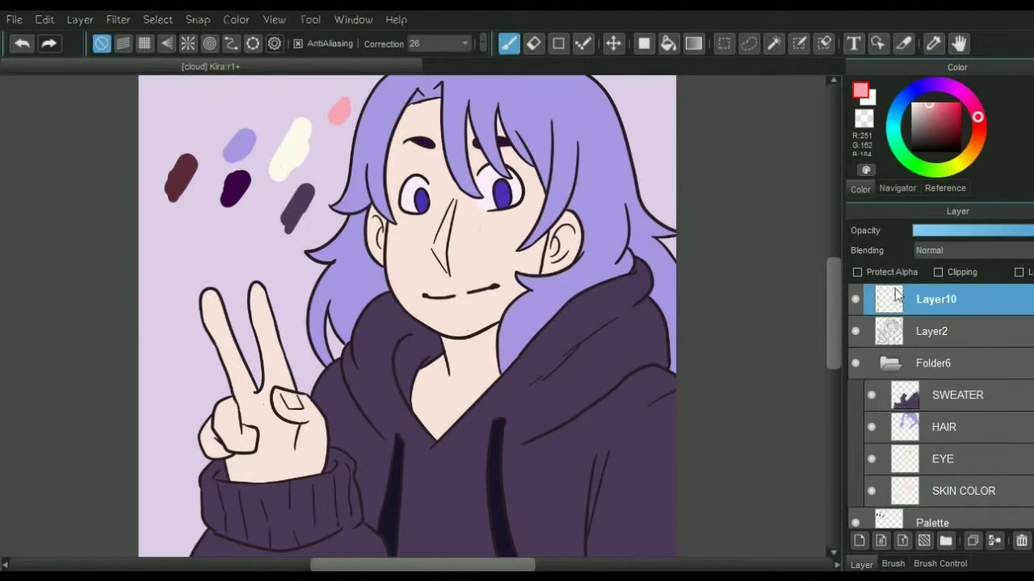
# Step: Clip Layer10 to the layer below and sample the dark navy from the drawstring
pyautogui.hotkey('ctrl', 'alt', 'g')
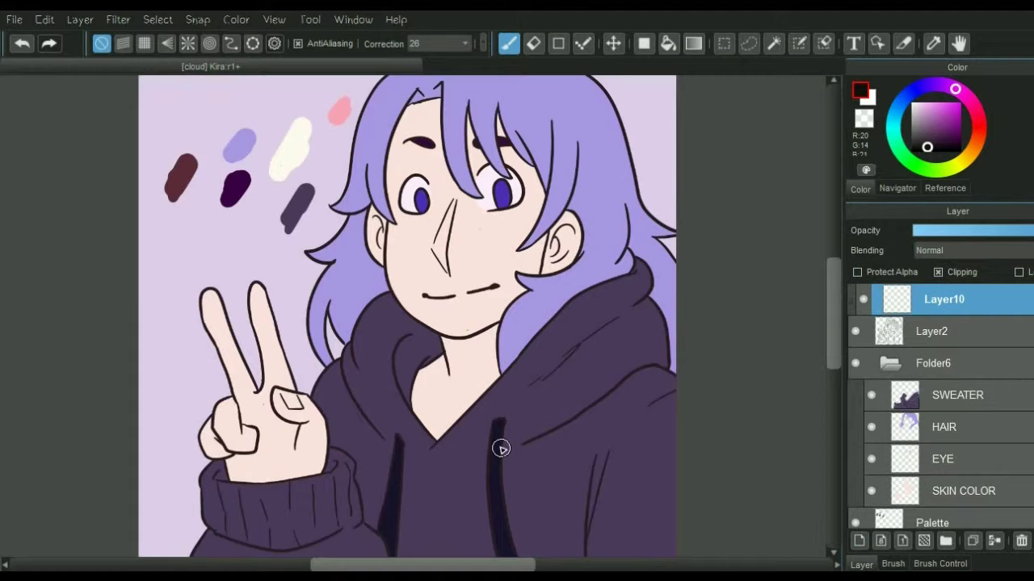
pyautogui.scroll(-2, 512, 442)
pyautogui.scroll(2, 483, 477)
pyautogui.scroll(2, 368, 388)
pyautogui.press('e')
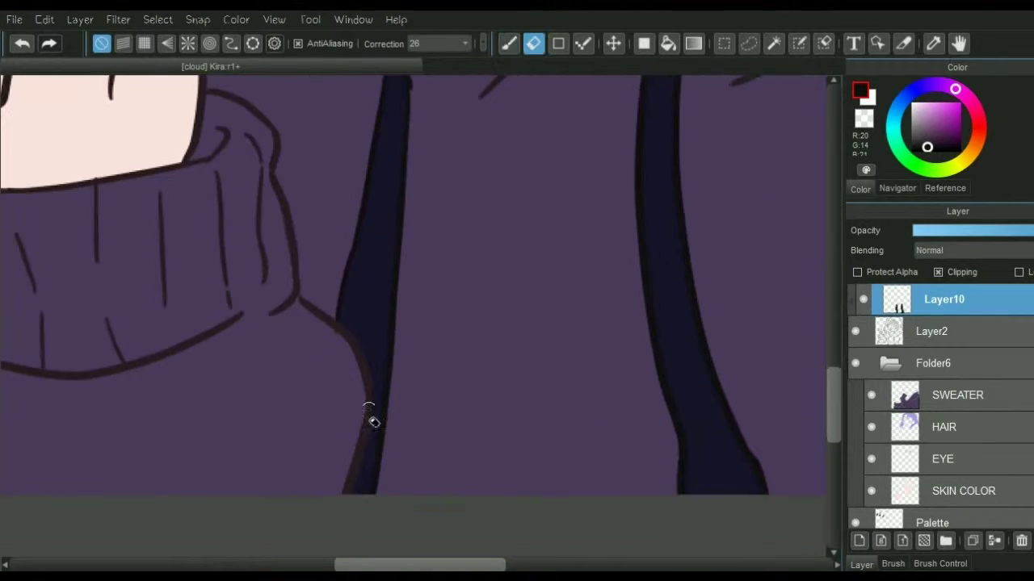
pyautogui.scroll(-2, 368, 387)
pyautogui.keyDown('alt'); pyautogui.click(413, 383); pyautogui.keyUp('alt')
pyautogui.press('b')
# Step: Shift the paint colour toward a darker magenta shade
pyautogui.scroll(2, 487, 389)
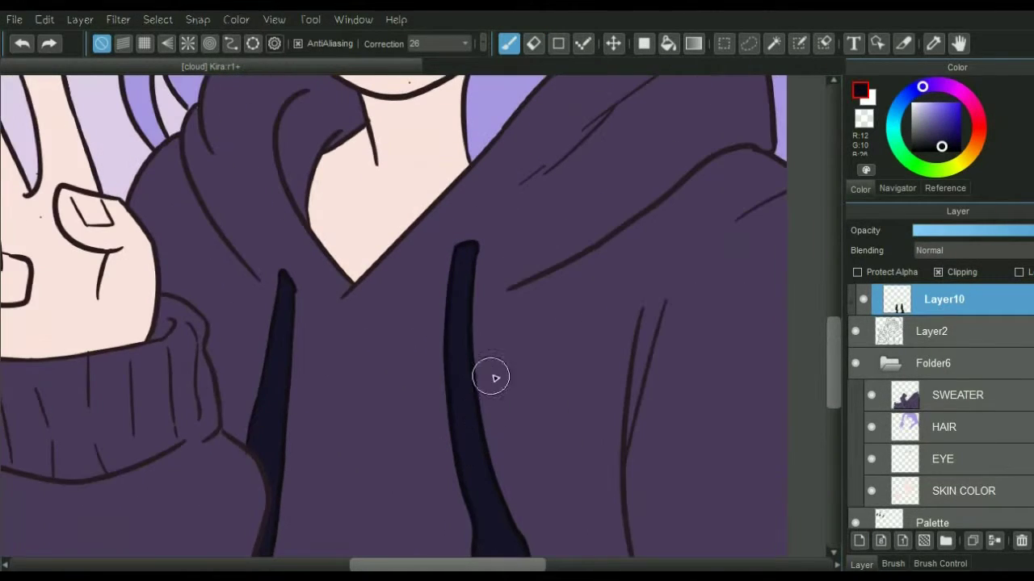
pyautogui.click(969, 101)
pyautogui.click(929, 144)
pyautogui.scroll(-2, 277, 353)
pyautogui.scroll(2, 277, 353)
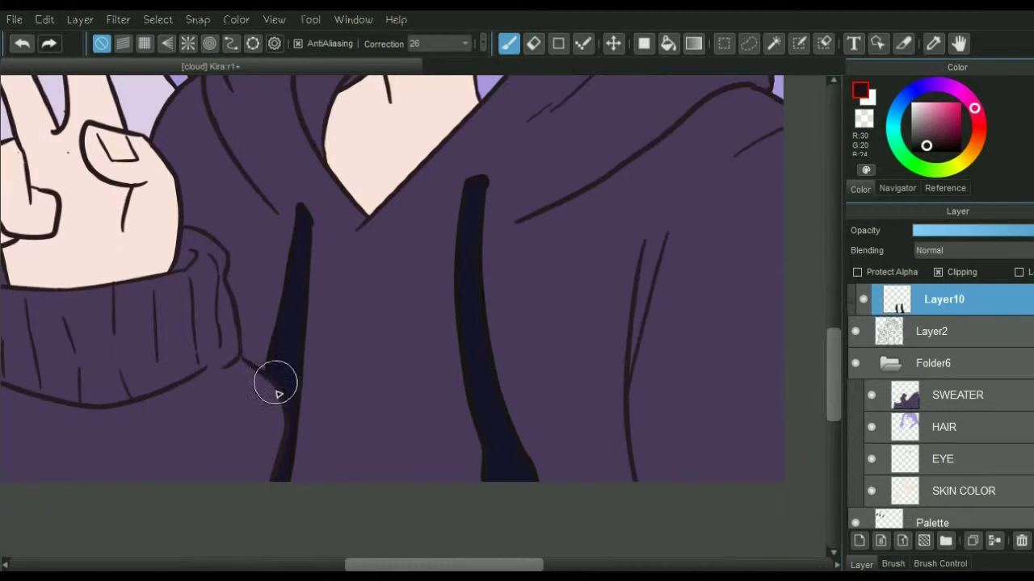
pyautogui.press('e')
pyautogui.scroll(-2, 444, 365)
pyautogui.moveTo(445, 365); pyautogui.dragTo(440, 346)
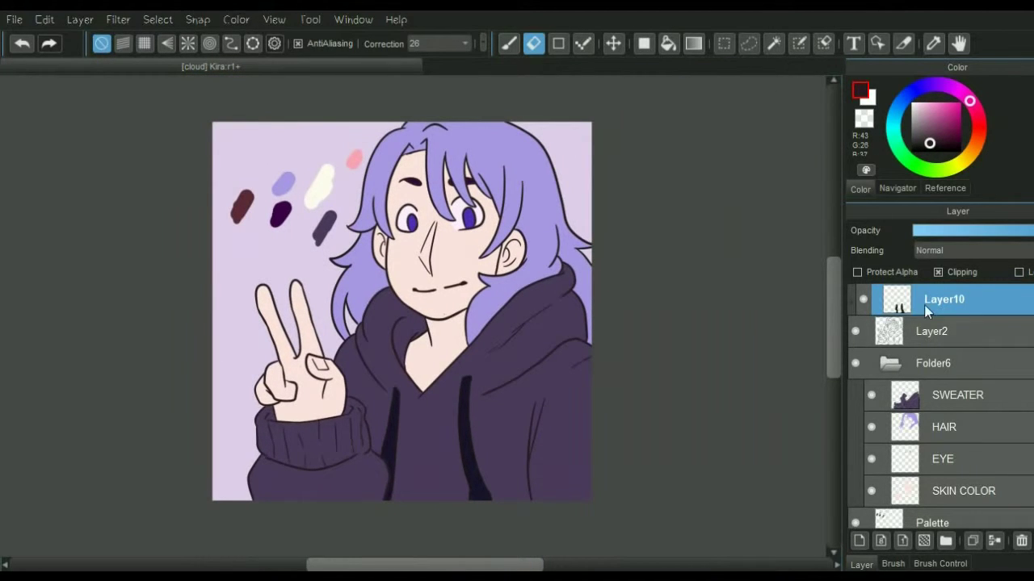
# Step: Move Layer10 into Folder6 above SWEATER and pick a slightly darker sweater purple
pyautogui.moveTo(919, 312); pyautogui.dragTo(945, 395)
pyautogui.scroll(2, 497, 391)
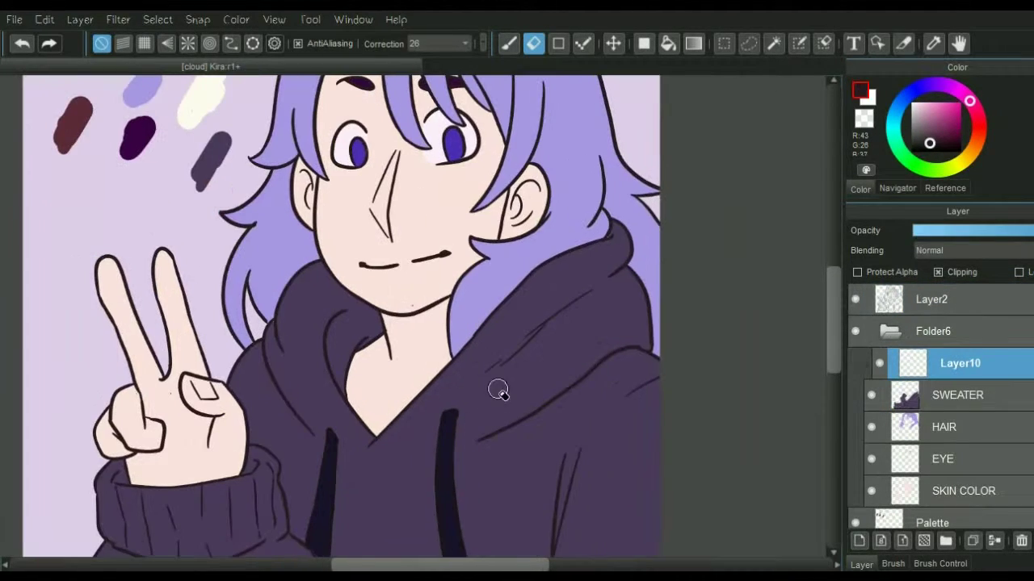
pyautogui.keyDown('alt'); pyautogui.click(498, 391); pyautogui.keyUp('alt')
pyautogui.press('b')
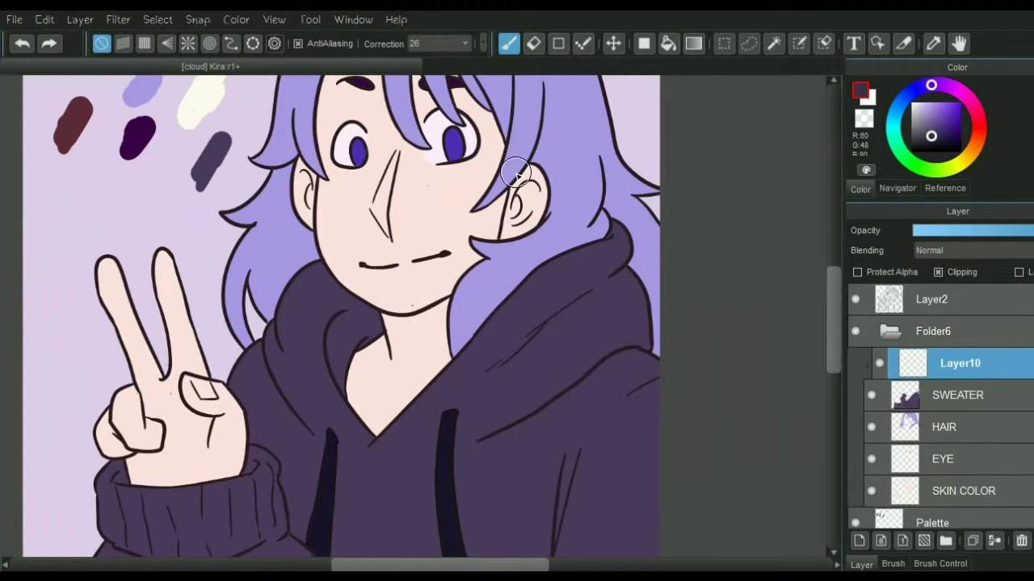
pyautogui.keyDown('alt'); pyautogui.click(580, 323); pyautogui.keyUp('alt')
# Step: Paint three diagonal dark purple shading strokes across the hoodie
pyautogui.moveTo(481, 384); pyautogui.dragTo(591, 289)
pyautogui.hotkey('ctrl', 'z')
pyautogui.moveTo(477, 379); pyautogui.dragTo(610, 279)
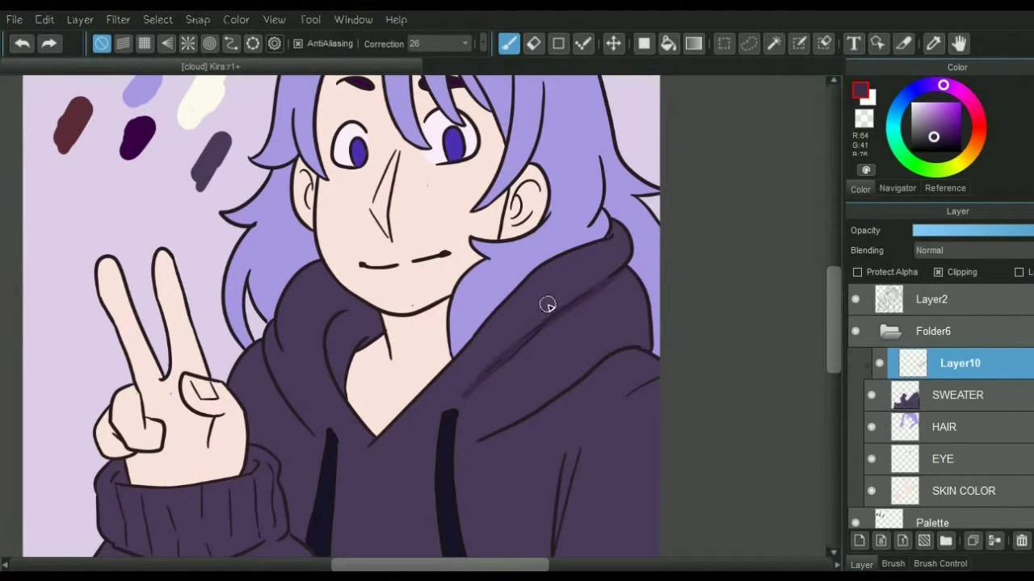
pyautogui.moveTo(478, 440); pyautogui.dragTo(629, 338)
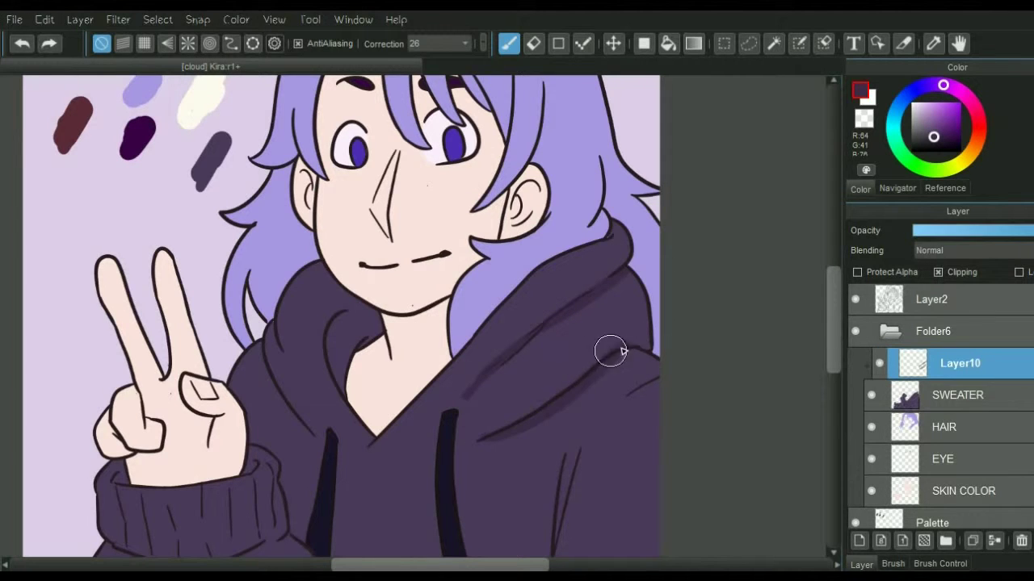
pyautogui.moveTo(509, 430); pyautogui.dragTo(679, 368)
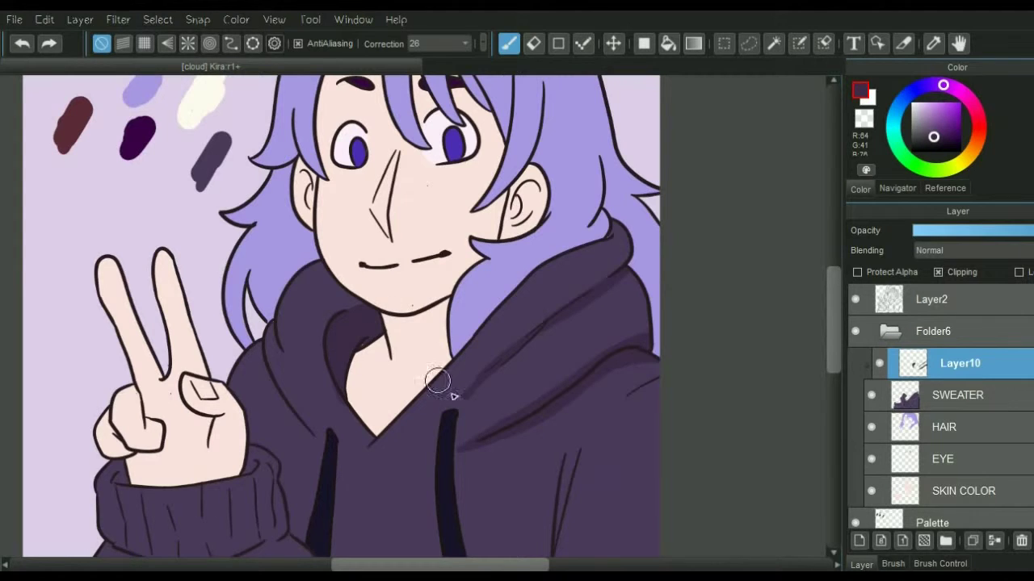
# Step: Lower the opacity of the hoodie shading layer
pyautogui.scroll(2, 315, 258)
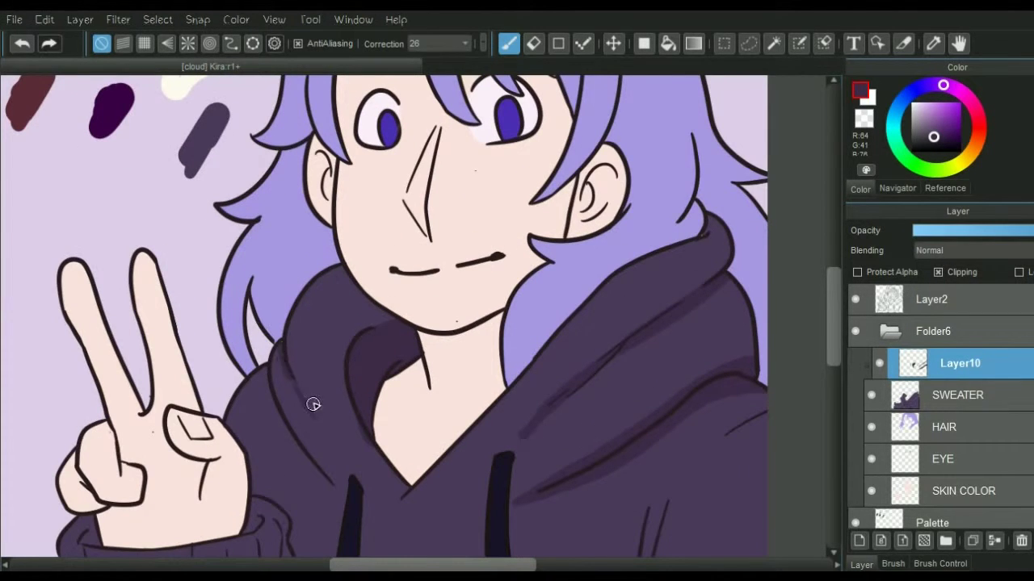
pyautogui.scroll(-5, 286, 360)
pyautogui.scroll(-3, 577, 307)
pyautogui.scroll(-3, 577, 307)
pyautogui.click(931, 231)
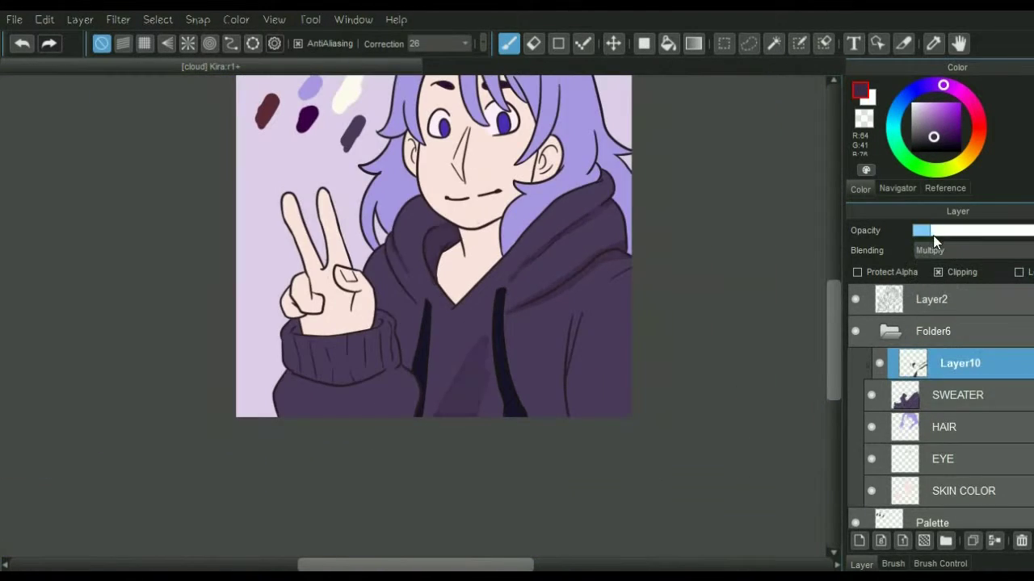
# Step: Keep Multiply blending on the shading layer and nudge its opacity up
pyautogui.click(969, 250)
pyautogui.click(937, 257)
pyautogui.scroll(-1, 439, 449)
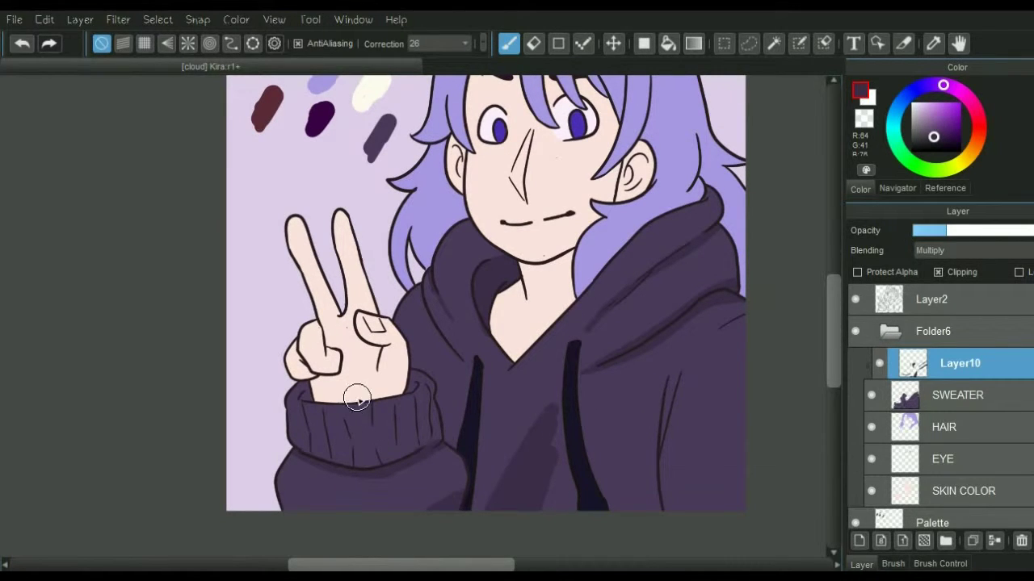
pyautogui.scroll(1, 355, 445)
pyautogui.scroll(1, 337, 438)
pyautogui.scroll(1, 356, 474)
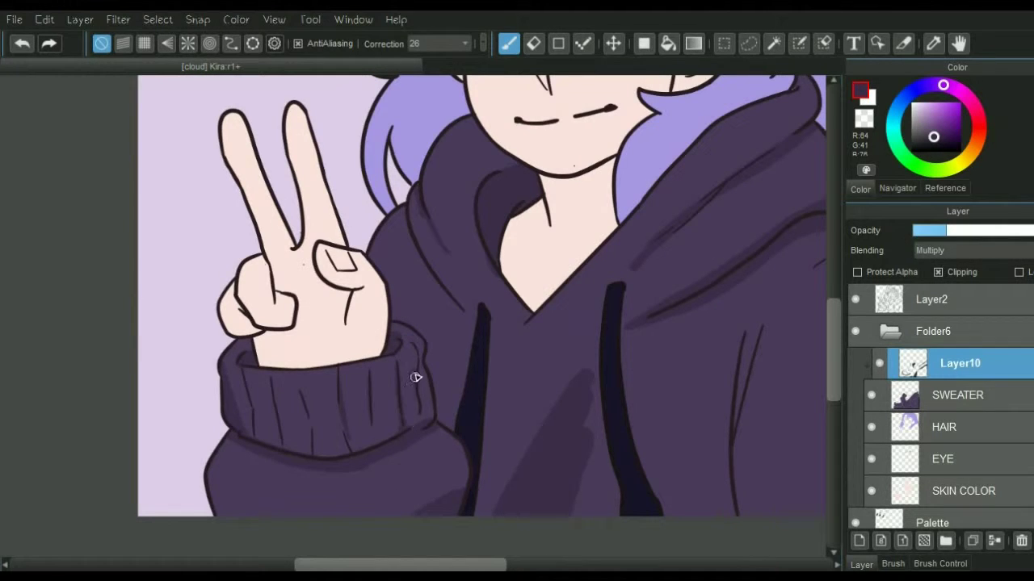
pyautogui.scroll(-3, 321, 450)
pyautogui.scroll(-1, 404, 392)
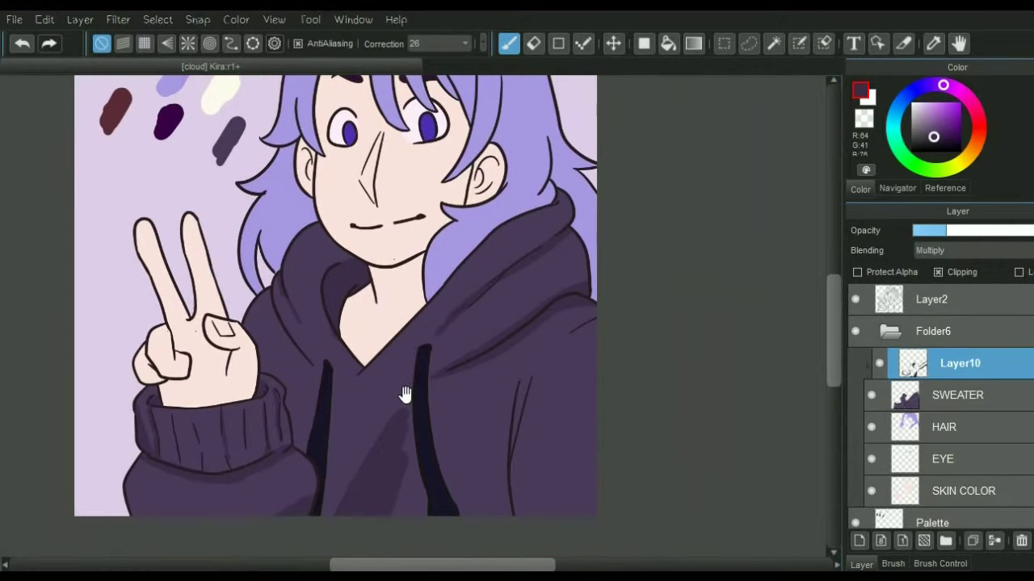
pyautogui.scroll(-2, 523, 466)
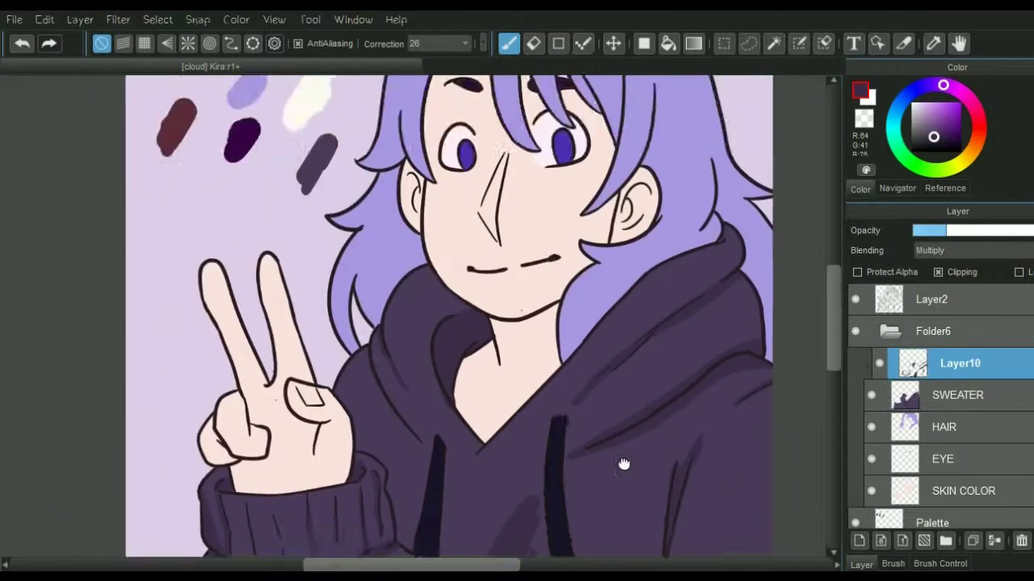
pyautogui.scroll(-1, 622, 464)
# Step: Set Layer10's blending mode to Soft Light
pyautogui.doubleClick(960, 371)
pyautogui.press('Return')
pyautogui.click(969, 250)
pyautogui.click(996, 249)
pyautogui.scroll(-3, 777, 420)
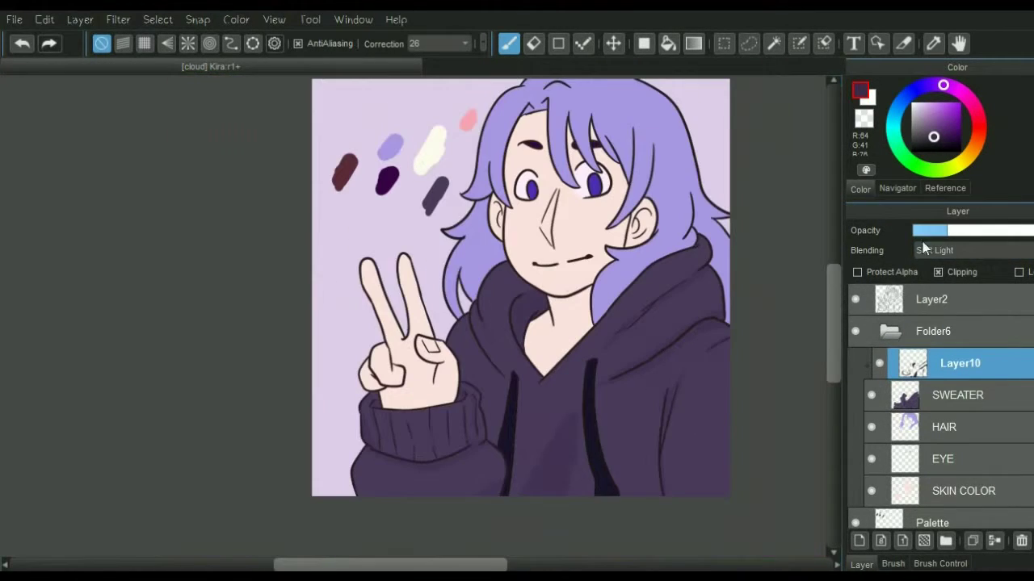
# Step: Choose the Blur brush to soften the hoodie shading strokes
pyautogui.click(892, 563)
pyautogui.click(920, 420)
pyautogui.scroll(3, 575, 408)
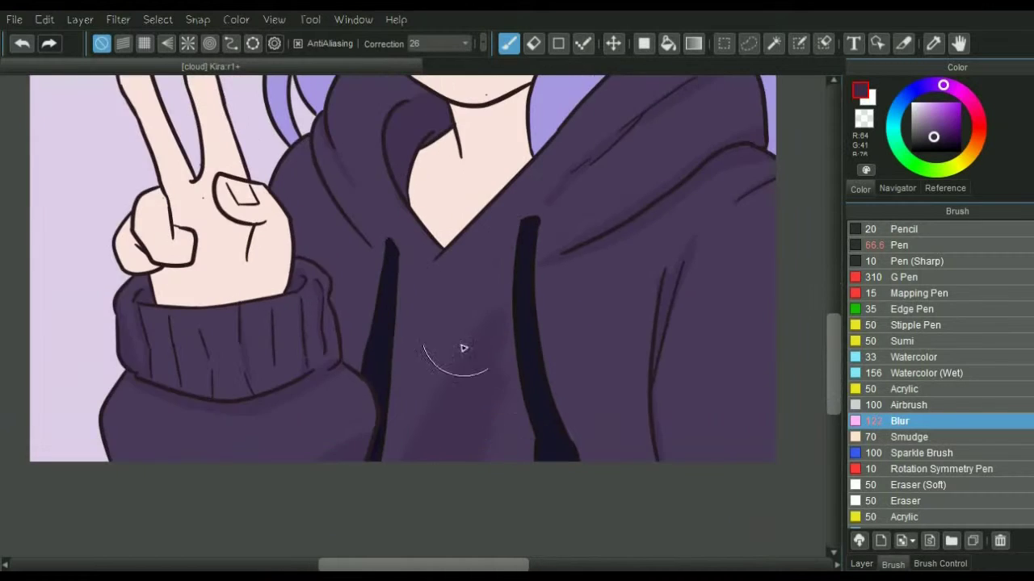
pyautogui.scroll(-3, 775, 485)
# Step: Add a new layer above HAIR and switch back to the Pen brush
pyautogui.click(861, 564)
pyautogui.click(923, 432)
pyautogui.click(859, 540)
pyautogui.scroll(2, 519, 318)
pyautogui.click(892, 563)
pyautogui.click(861, 564)
pyautogui.scroll(2, 350, 286)
pyautogui.click(893, 564)
pyautogui.click(898, 244)
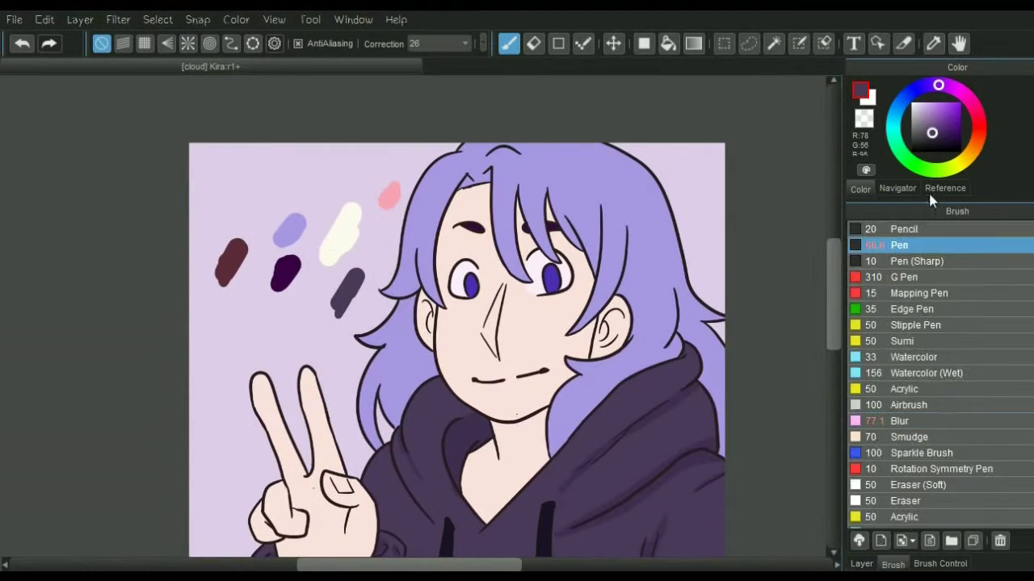
pyautogui.click(945, 188)
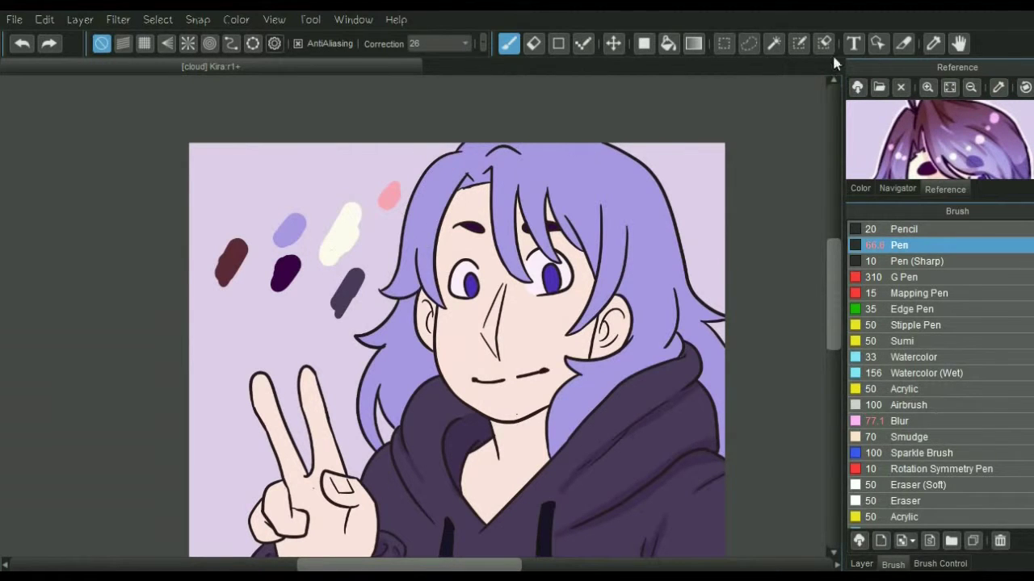
# Step: Paint a darker purple gradient over the hair top, plus a light lavender stroke on the left
pyautogui.scroll(1, 558, 113)
pyautogui.moveTo(525, 130)
pyautogui.mouseDown()
pyautogui.moveTo(471, 138)
pyautogui.moveTo(444, 273)
pyautogui.mouseUp()
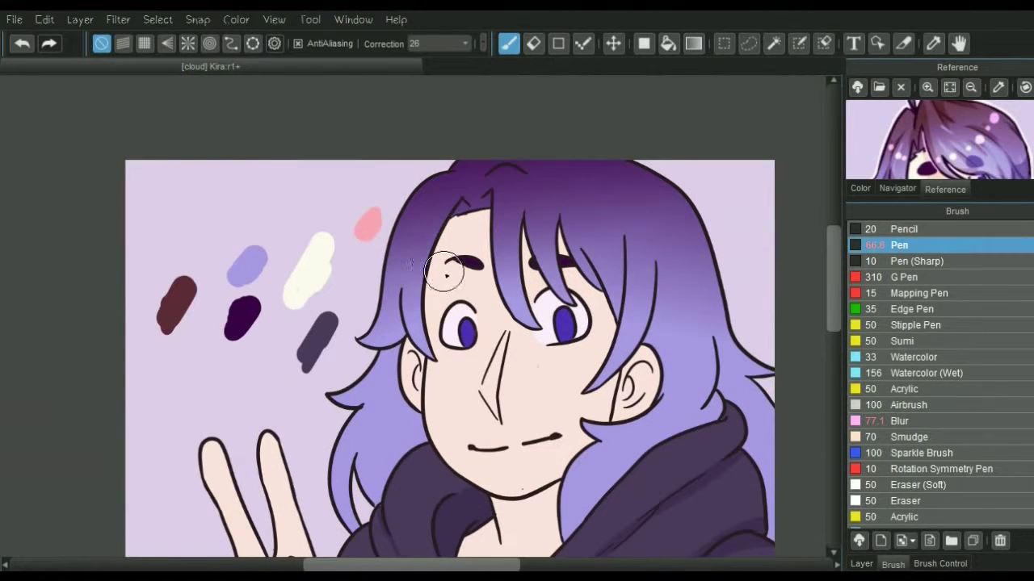
pyautogui.moveTo(426, 232); pyautogui.dragTo(406, 267)
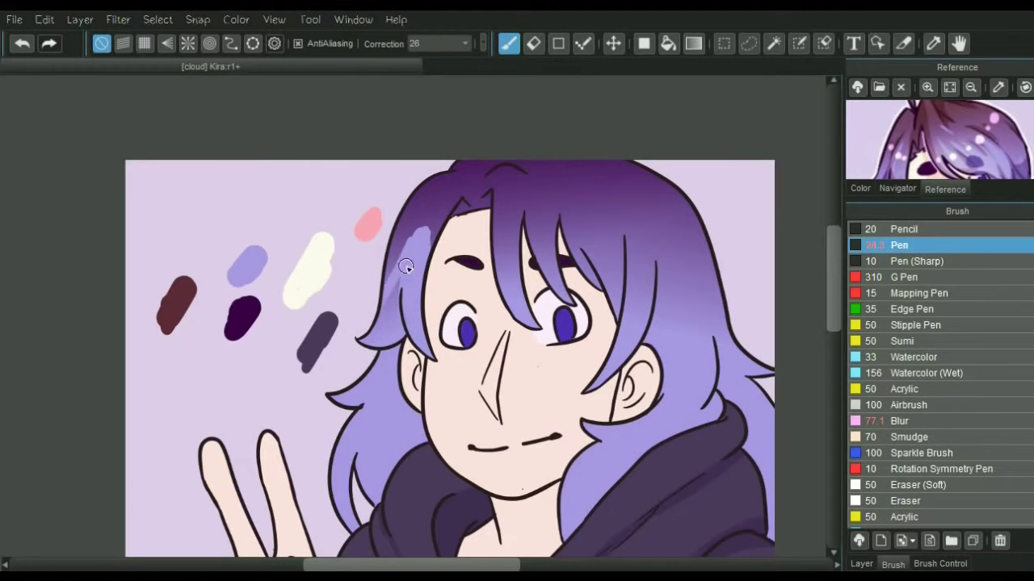
pyautogui.hscroll(5, 444, 248)
# Step: With the Airbrush, spray darker purple across the upper hair and add light strokes
pyautogui.click(909, 404)
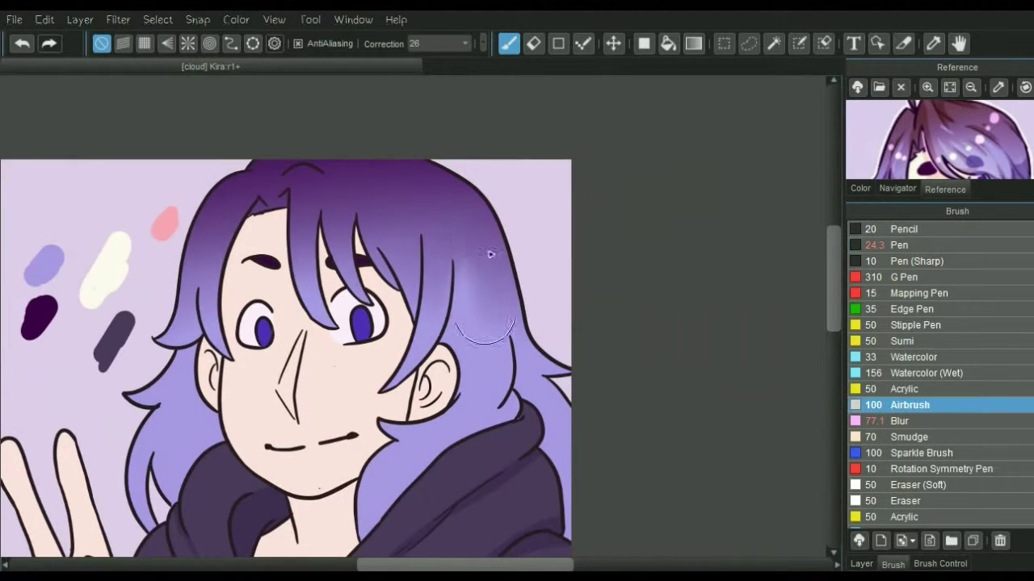
pyautogui.moveTo(443, 262)
pyautogui.mouseDown()
pyautogui.moveTo(449, 219)
pyautogui.moveTo(434, 300)
pyautogui.moveTo(341, 180)
pyautogui.moveTo(309, 224)
pyautogui.moveTo(387, 295)
pyautogui.mouseUp()
pyautogui.moveTo(323, 266); pyautogui.dragTo(270, 294)
pyautogui.hscroll(3, 270, 293)
pyautogui.scroll(-2, 370, 258)
pyautogui.hscroll(-4, 369, 258)
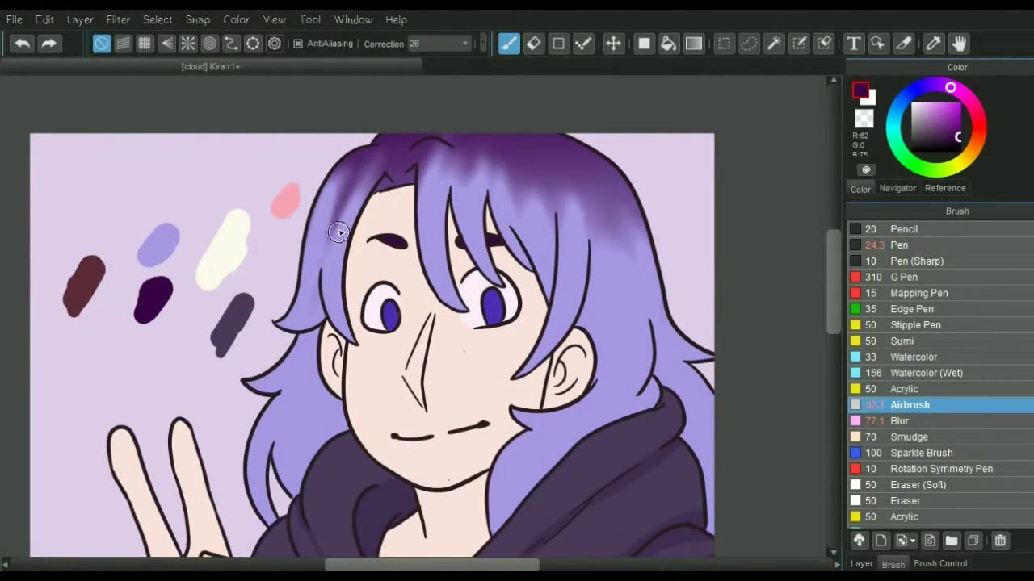
pyautogui.hscroll(3, 388, 210)
# Step: Darken the top of the hair further and add darker streaks on its right side
pyautogui.moveTo(431, 176); pyautogui.dragTo(300, 138)
pyautogui.scroll(-3, 299, 138)
pyautogui.scroll(4, 323, 242)
pyautogui.click(945, 188)
pyautogui.moveTo(614, 137); pyautogui.dragTo(638, 243)
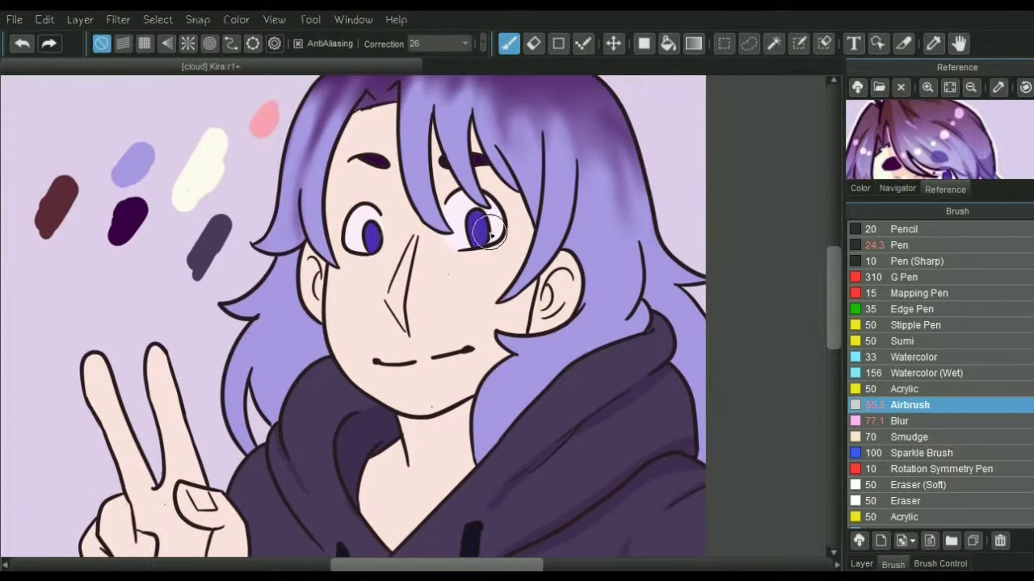
# Step: Set Layer11's blending mode to Brightness and add Layer12 above it
pyautogui.click(860, 563)
pyautogui.click(969, 251)
pyautogui.click(937, 322)
pyautogui.scroll(-5, 953, 256)
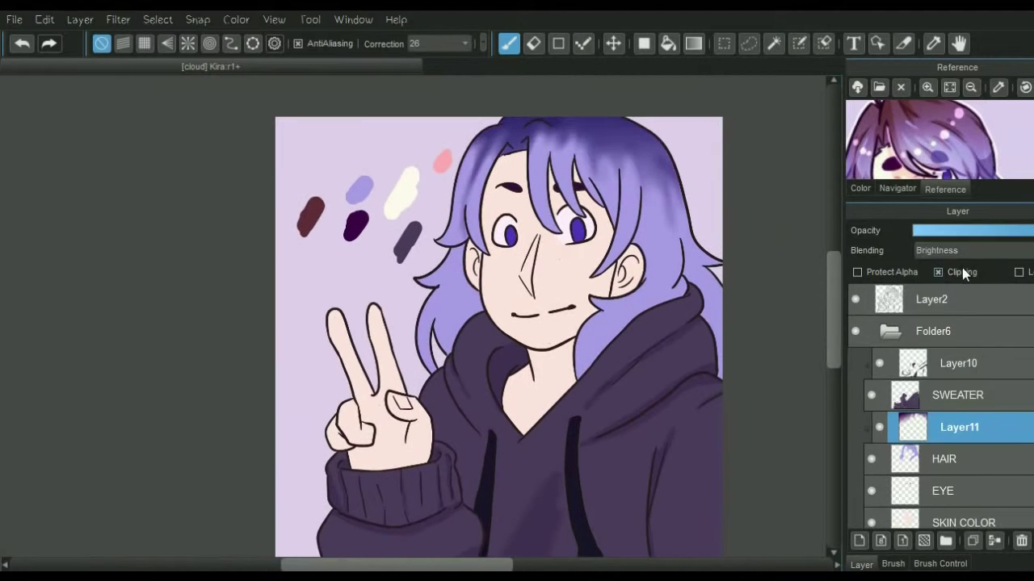
pyautogui.click(858, 541)
pyautogui.click(860, 189)
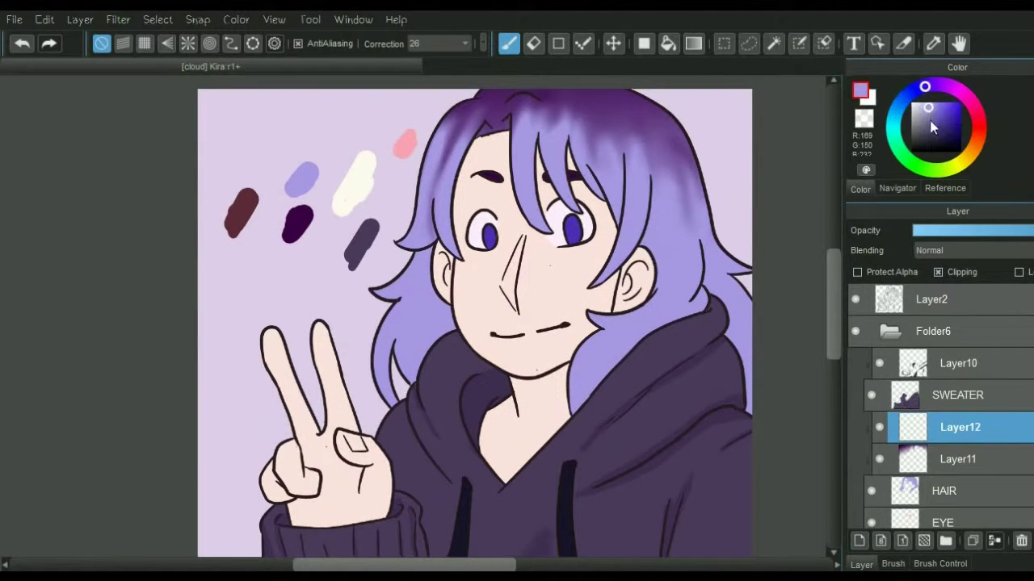
# Step: Pick a lighter lavender for Layer12 and undo the paint that spilled onto the hood
pyautogui.click(892, 564)
pyautogui.moveTo(932, 118); pyautogui.dragTo(932, 111)
pyautogui.press('h')
pyautogui.press('h')
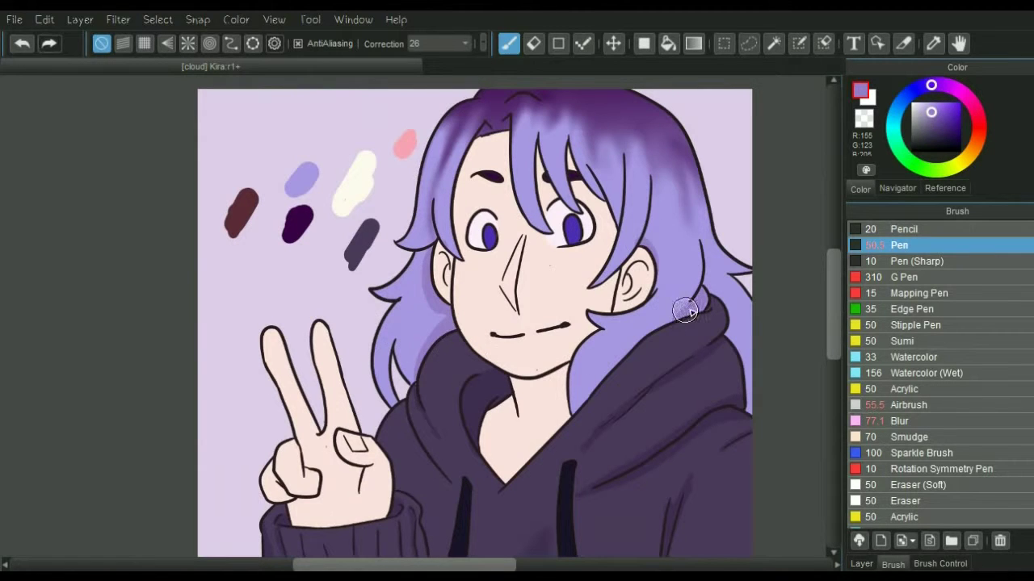
pyautogui.hotkey('ctrl', 'z')
pyautogui.hotkey('ctrl', 'z')
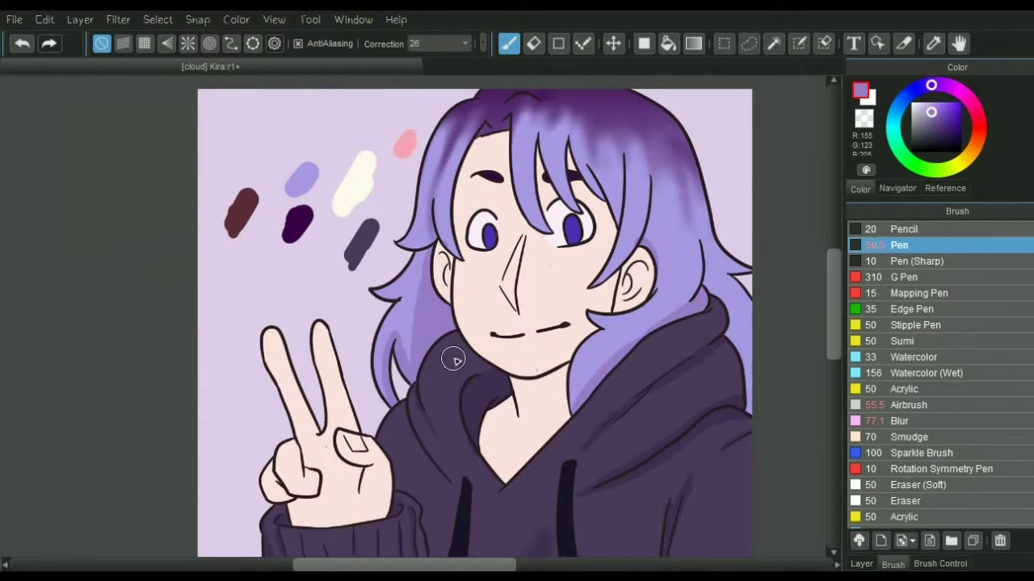
# Step: Bring the face and ear into view and add a small darker stroke above the ear
pyautogui.scroll(-2, 455, 358)
pyautogui.scroll(4, 546, 254)
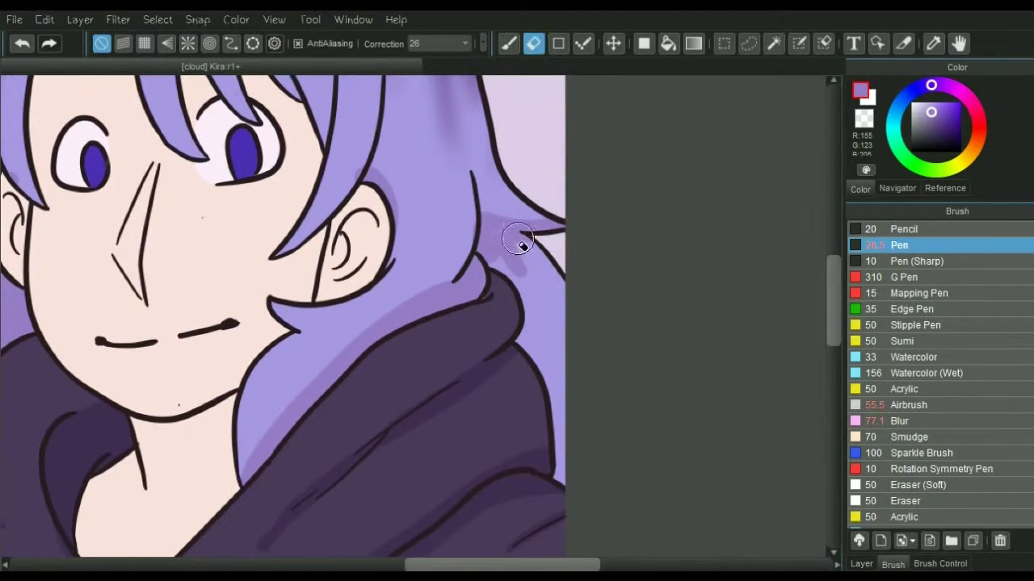
pyautogui.scroll(-3, 594, 350)
pyautogui.scroll(3, 593, 349)
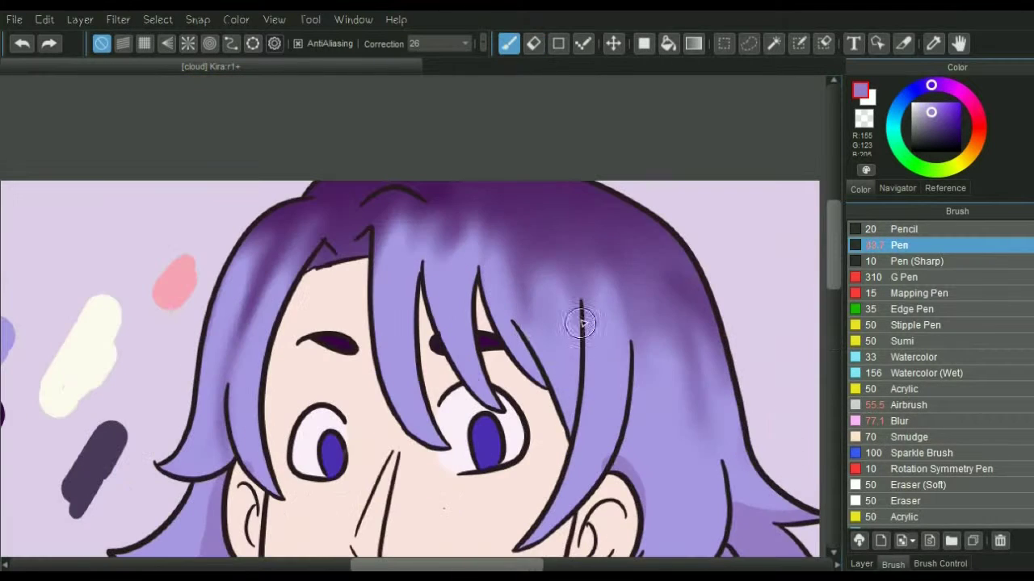
pyautogui.moveTo(379, 284); pyautogui.dragTo(217, 143)
pyautogui.moveTo(523, 346); pyautogui.dragTo(500, 349)
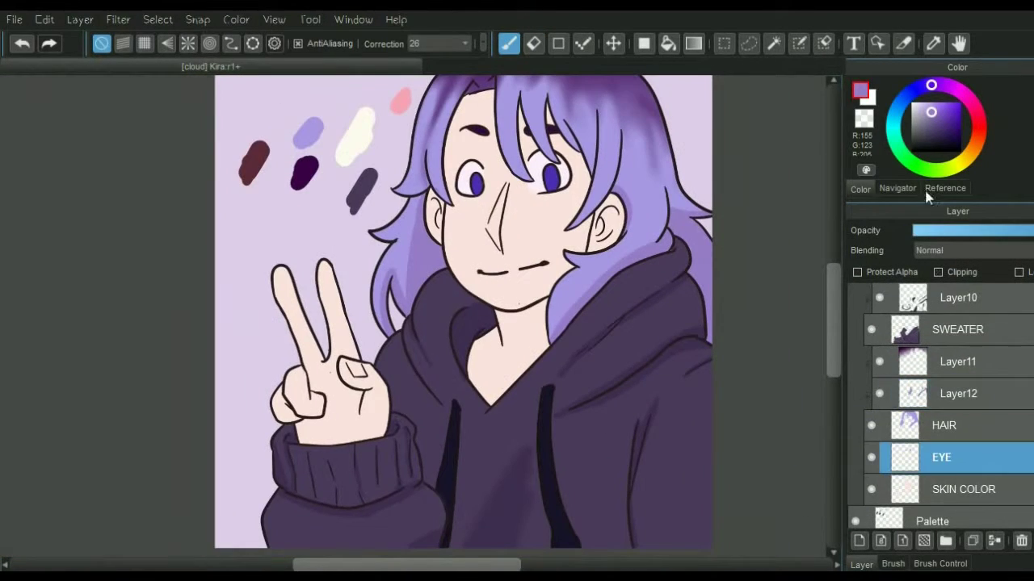
# Step: Add a new layer above SKIN COLOR and paint pink on the cheek and side of the nose
pyautogui.click(860, 541)
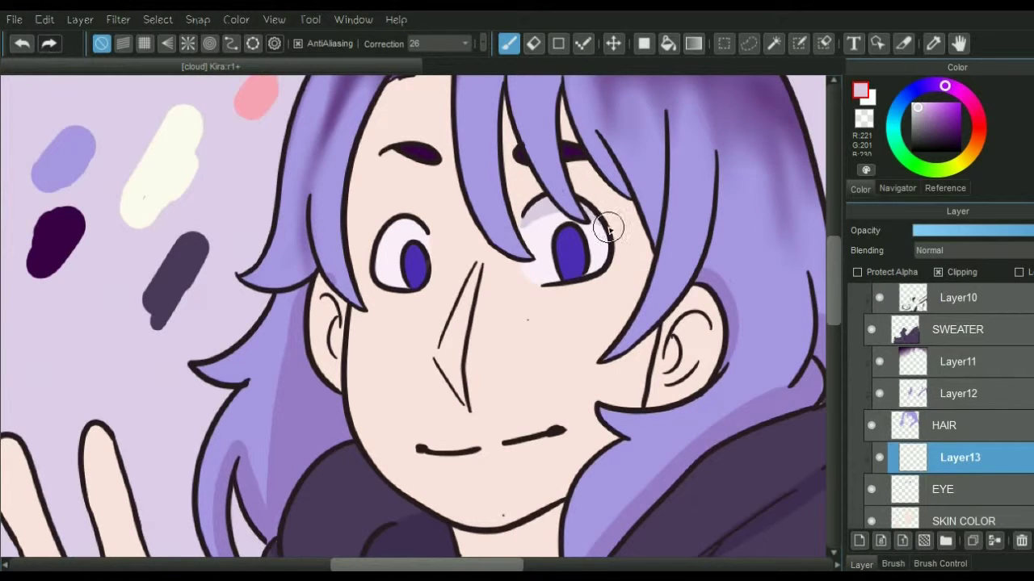
pyautogui.scroll(-3, 571, 383)
pyautogui.click(984, 463)
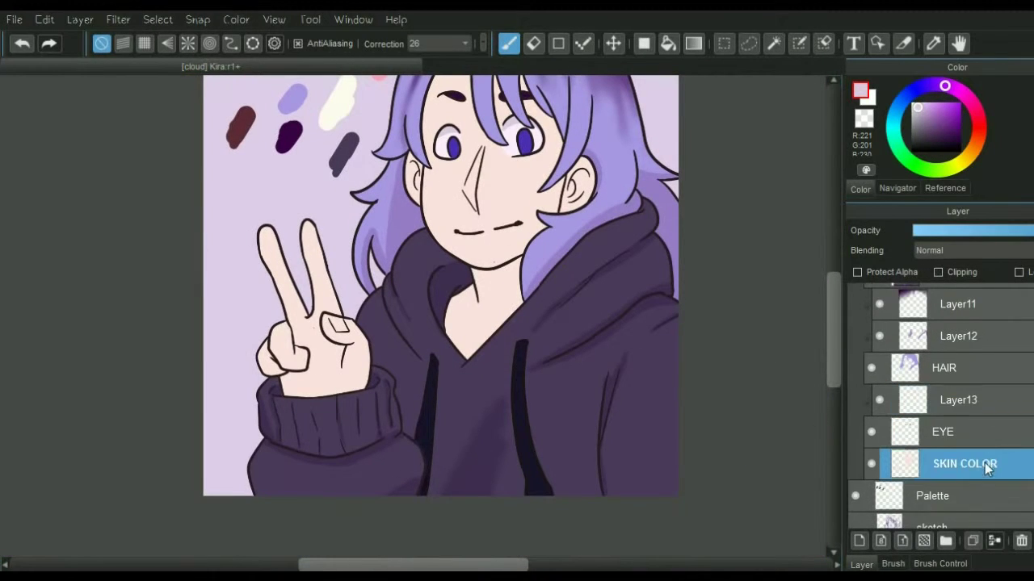
pyautogui.click(859, 540)
pyautogui.scroll(2, 596, 258)
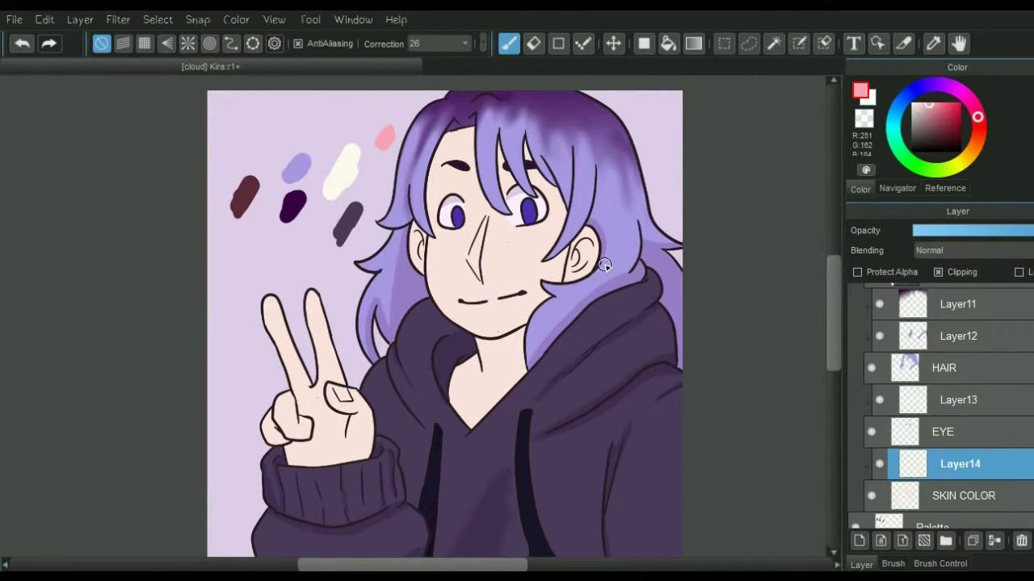
pyautogui.scroll(2, 533, 274)
pyautogui.moveTo(507, 209); pyautogui.dragTo(490, 228)
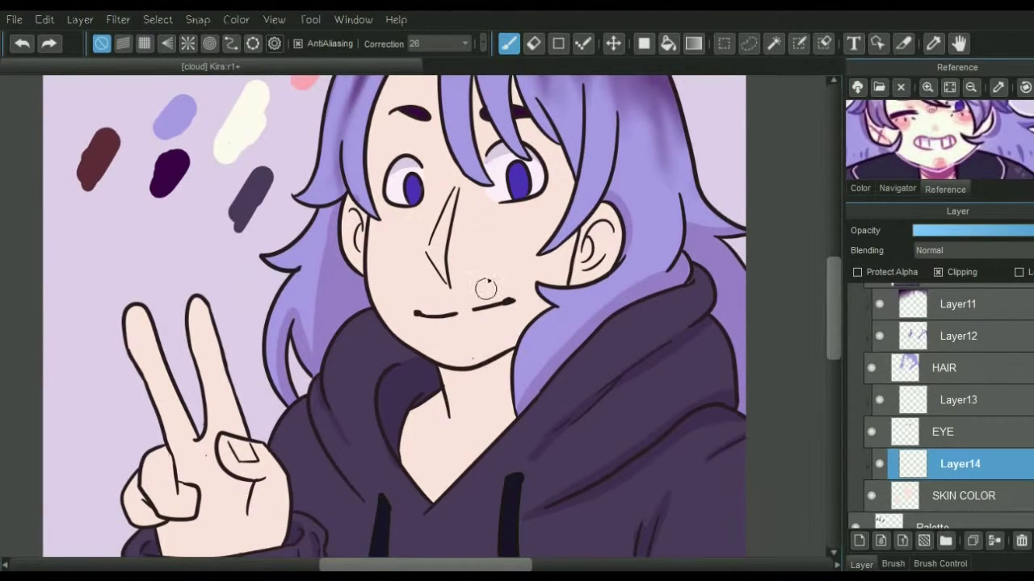
pyautogui.moveTo(421, 319); pyautogui.dragTo(433, 271)
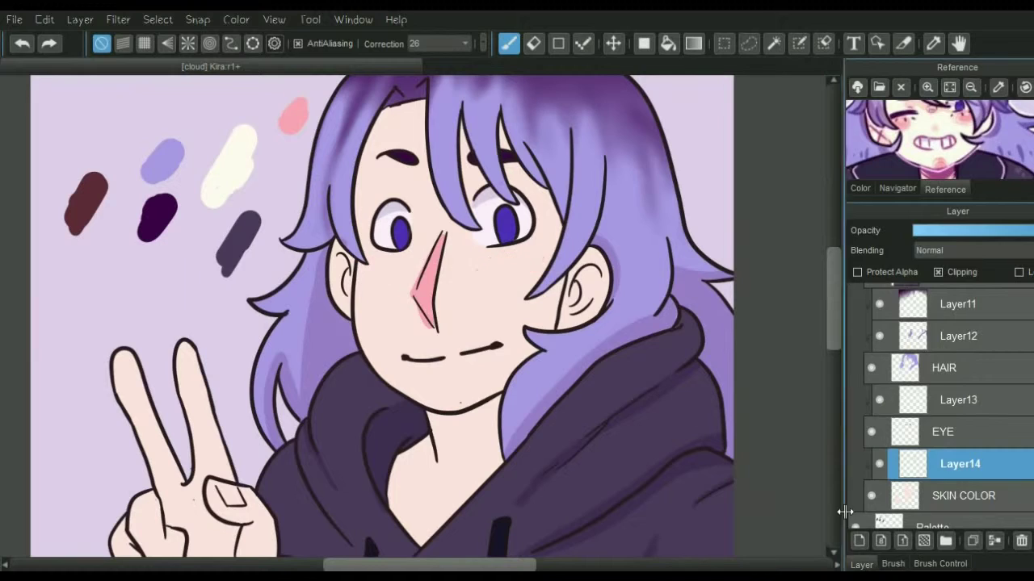
# Step: Switch to Watercolor (Wet) and paint pink blush across both cheeks
pyautogui.click(892, 564)
pyautogui.moveTo(460, 243); pyautogui.dragTo(517, 242)
pyautogui.moveTo(331, 243); pyautogui.dragTo(387, 247)
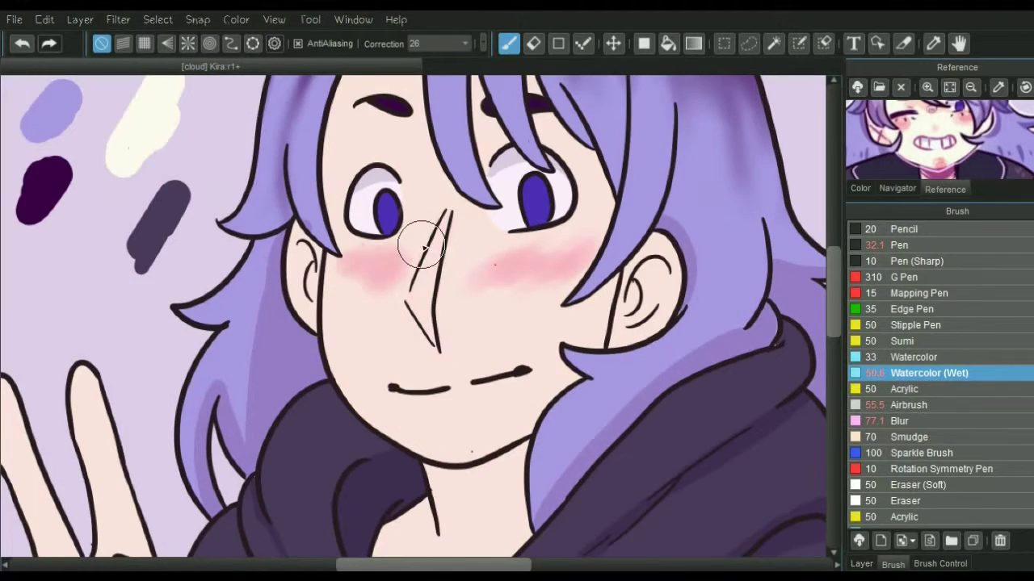
pyautogui.moveTo(467, 360); pyautogui.dragTo(433, 387)
pyautogui.scroll(-2, 433, 388)
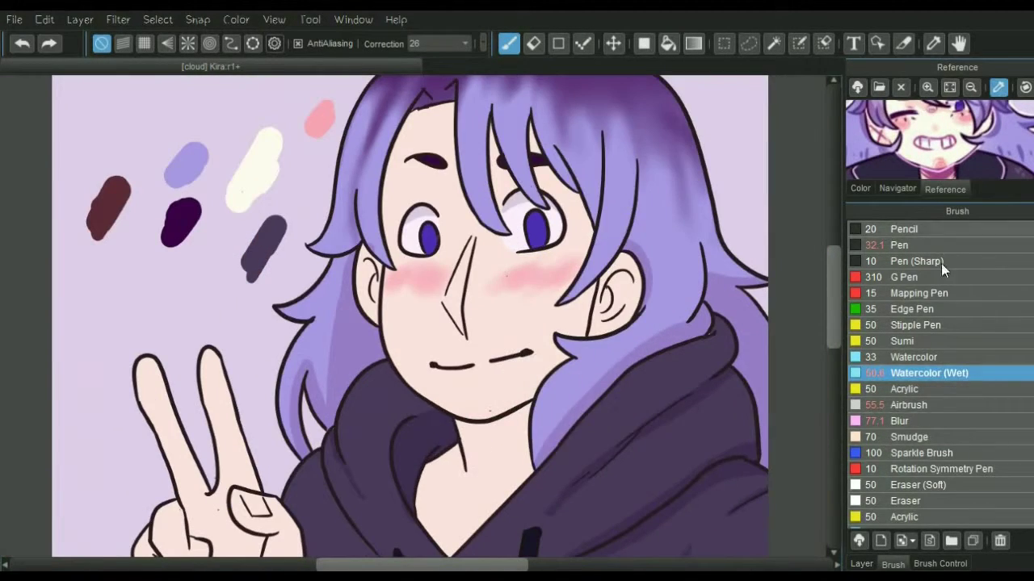
# Step: Rename the blush layer to BLUSH
pyautogui.click(861, 564)
pyautogui.doubleClick(884, 470)
pyautogui.write('BLUSH')
pyautogui.press('Return')
# Step: Lower the blush's brightness in Hue/Saturation, set BLUSH to Multiply and reduce its opacity
pyautogui.hotkey('ctrl', 'u')
pyautogui.moveTo(818, 212); pyautogui.dragTo(804, 211)
pyautogui.click(910, 235)
pyautogui.click(969, 251)
pyautogui.click(957, 276)
pyautogui.click(961, 233)
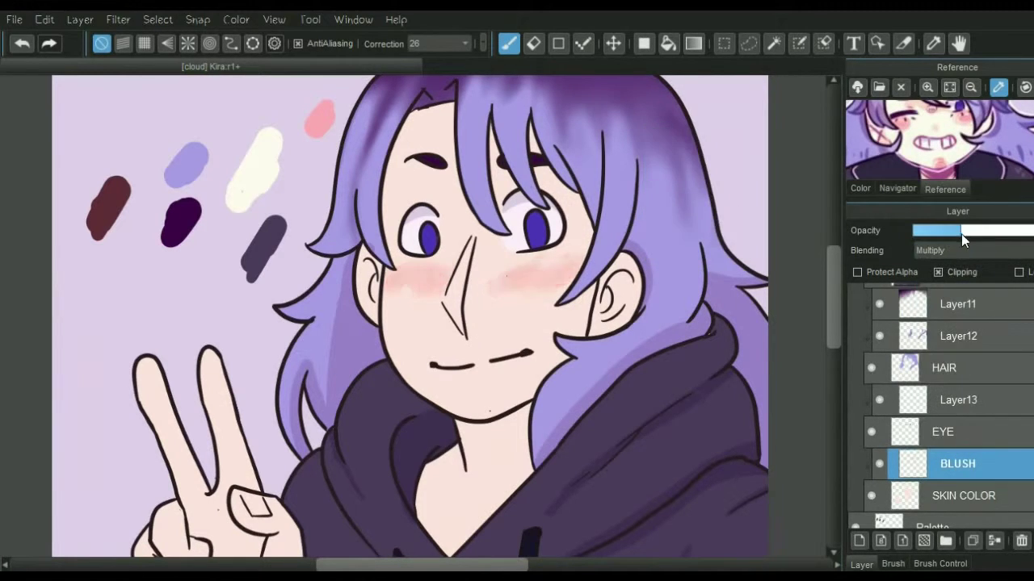
# Step: Add a new layer above BLUSH and switch to the Pen brush
pyautogui.hotkey('ctrl', 'shift', 'n')
pyautogui.click(892, 564)
pyautogui.click(899, 245)
pyautogui.scroll(3, 484, 396)
pyautogui.scroll(-4, 535, 387)
pyautogui.scroll(2, 534, 388)
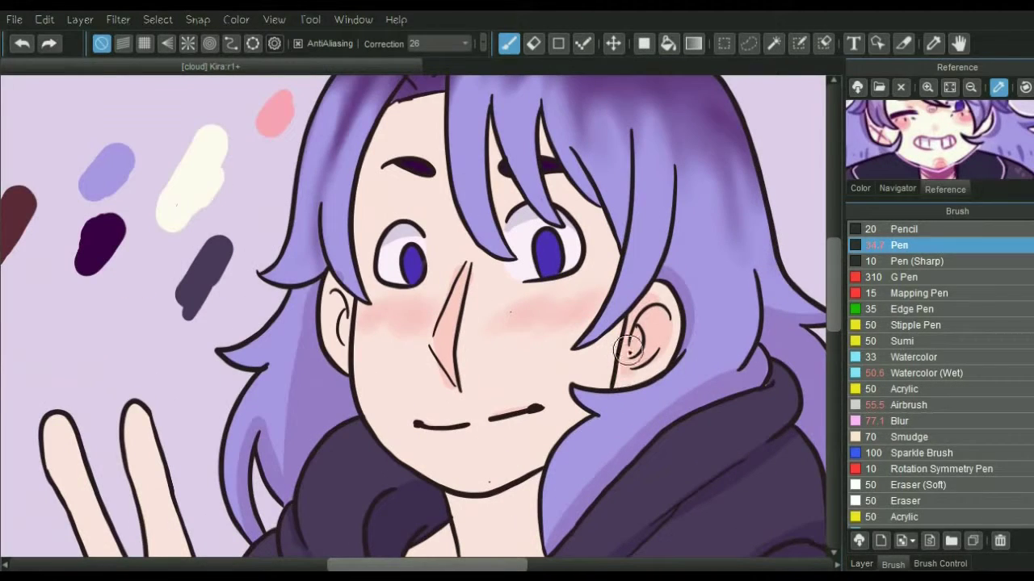
pyautogui.scroll(-2, 469, 337)
pyautogui.scroll(-3, 496, 282)
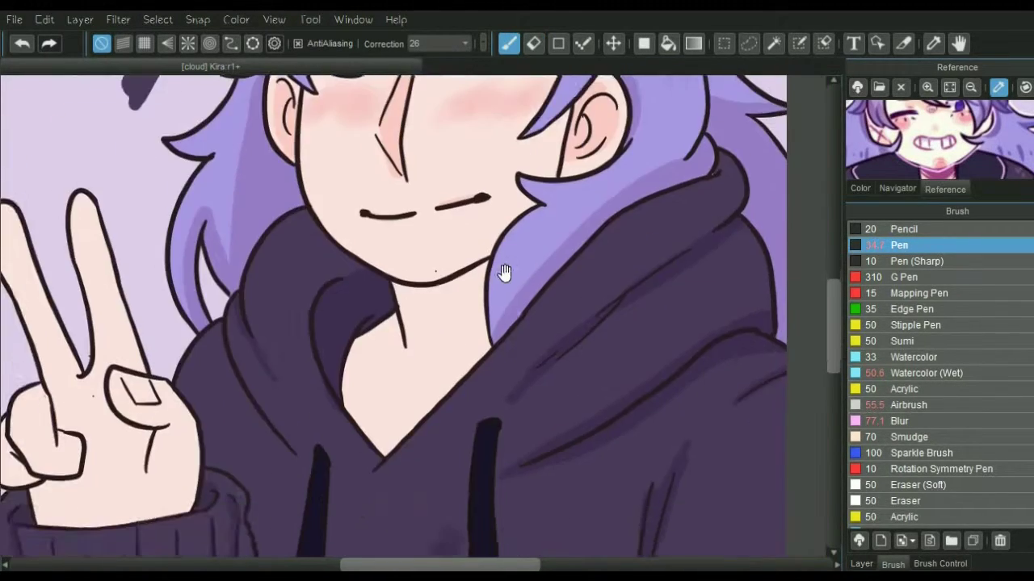
pyautogui.press('b')
pyautogui.scroll(-1, 436, 355)
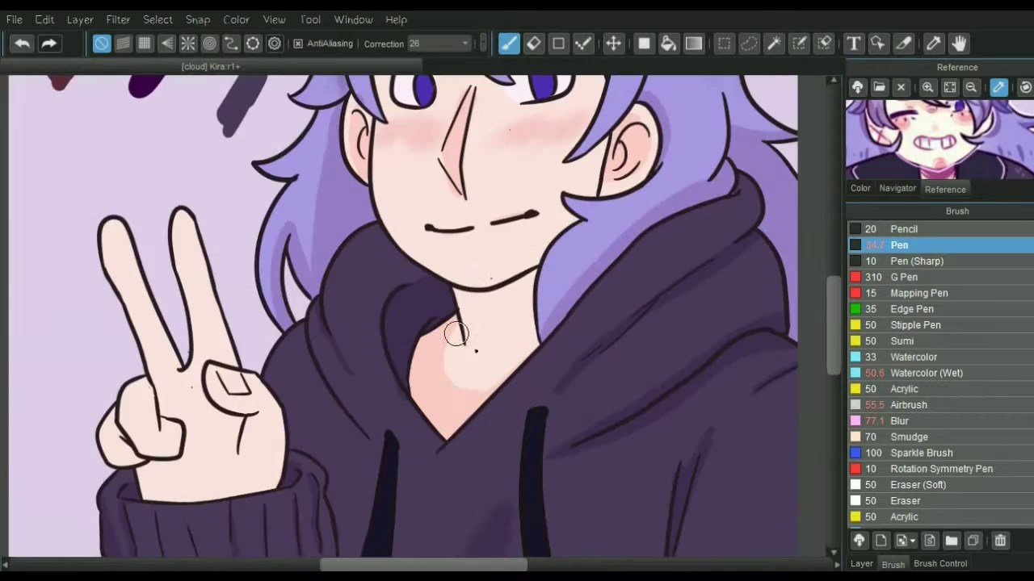
pyautogui.scroll(-1, 469, 298)
pyautogui.scroll(1, 529, 301)
pyautogui.scroll(-5, 969, 420)
# Step: Add a new layer clipped above Layer15 and draw a choker band around the neck
pyautogui.click(963, 459)
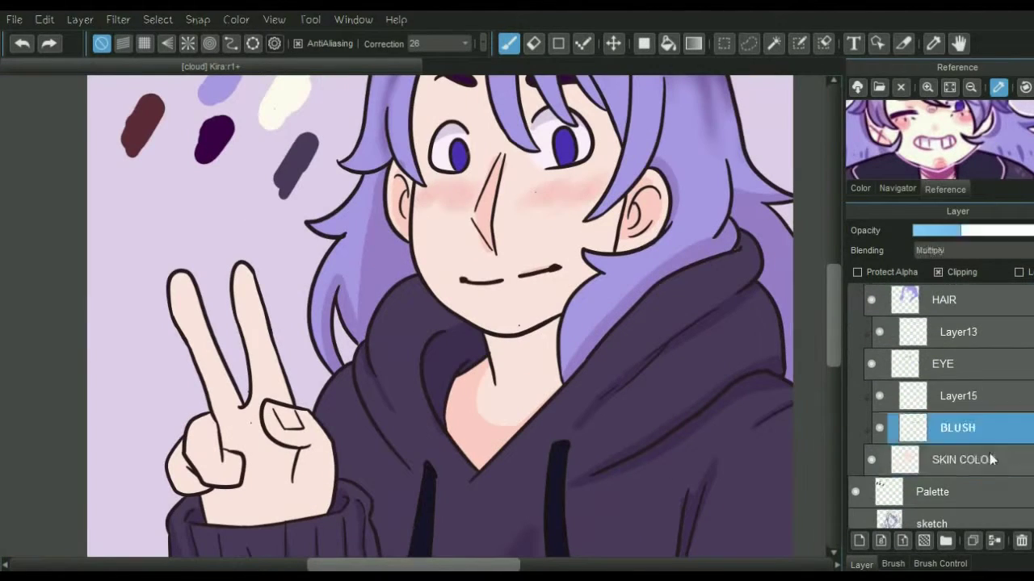
pyautogui.click(958, 394)
pyautogui.click(859, 540)
pyautogui.click(938, 272)
pyautogui.moveTo(564, 319); pyautogui.dragTo(485, 339)
pyautogui.scroll(2, 554, 323)
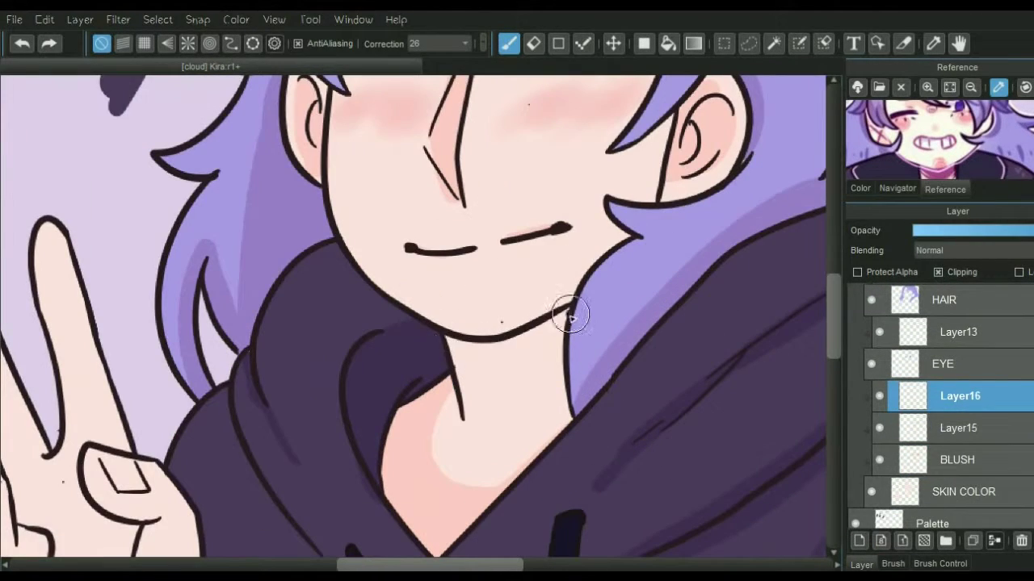
# Step: Lower the choker layer's opacity and add another dark stroke across the neck band
pyautogui.click(973, 232)
pyautogui.press('b')
pyautogui.scroll(-2, 531, 369)
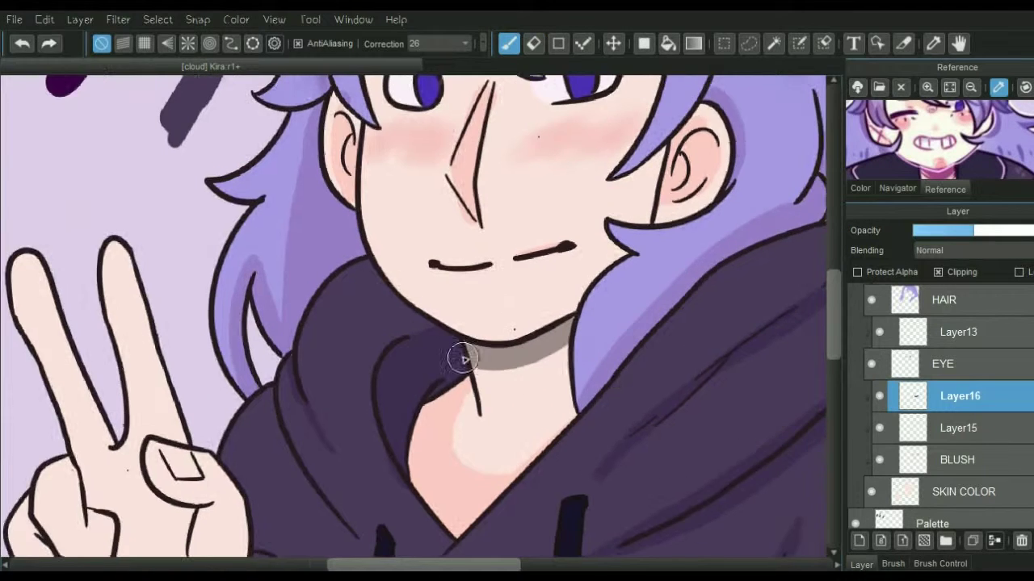
pyautogui.scroll(1, 476, 355)
pyautogui.scroll(2, 471, 408)
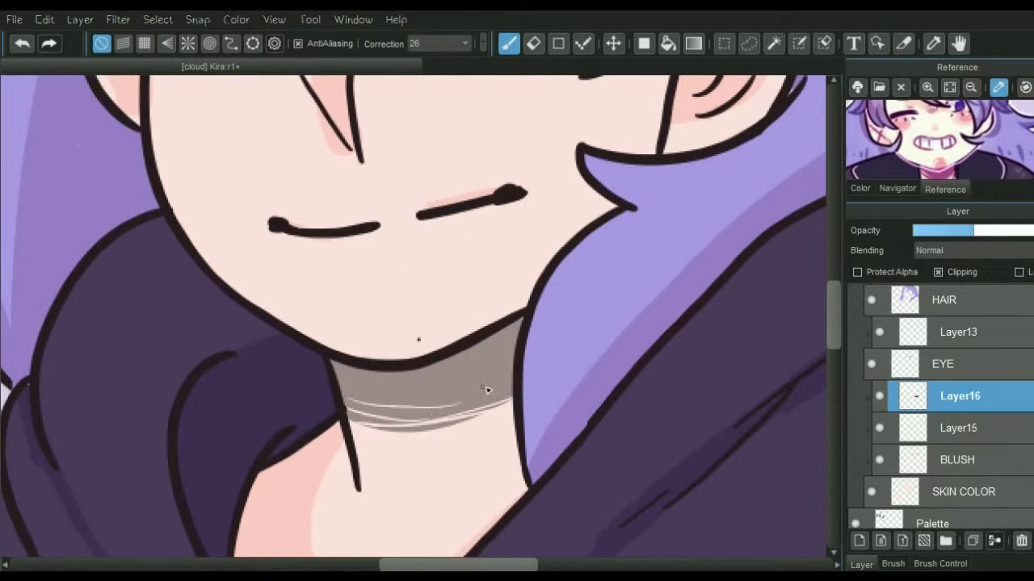
pyautogui.moveTo(485, 390); pyautogui.dragTo(348, 404)
pyautogui.scroll(-1, 375, 414)
pyautogui.scroll(-3, 412, 315)
pyautogui.scroll(2, 411, 315)
# Step: Apply a low-strength Gaussian Blur filter to the neck band
pyautogui.click(310, 20)
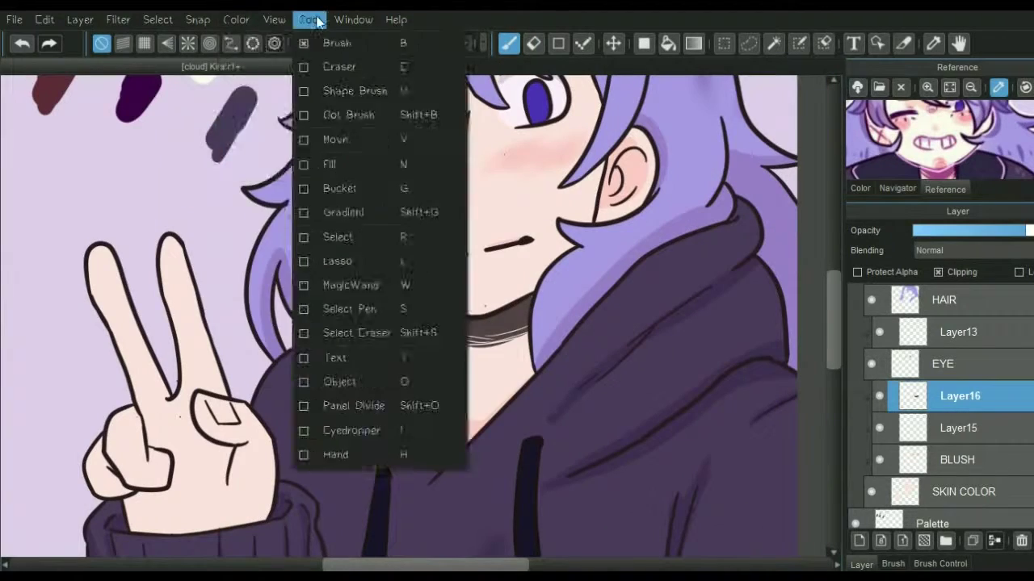
pyautogui.click(183, 188)
pyautogui.moveTo(174, 334); pyautogui.dragTo(121, 334)
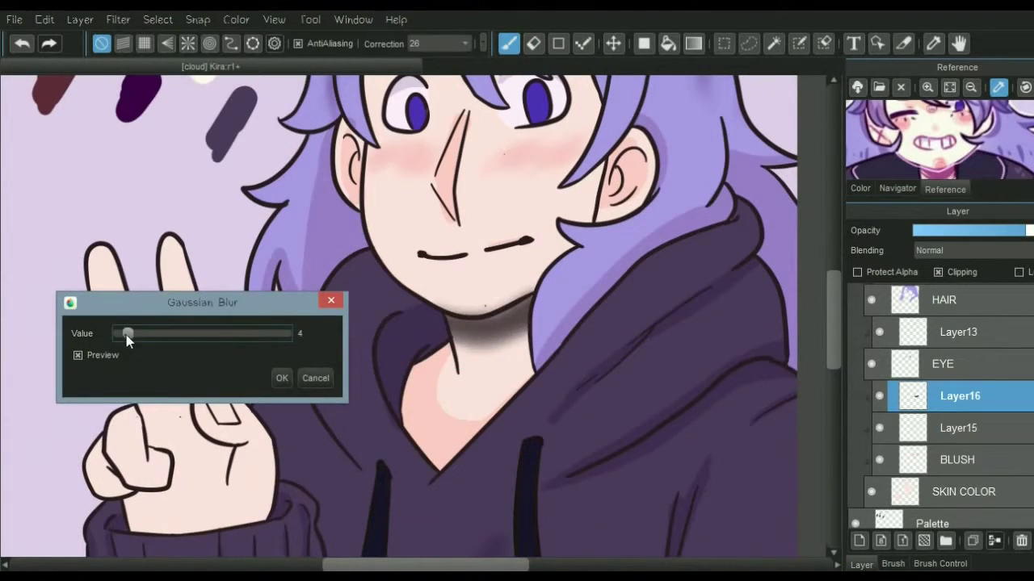
pyautogui.press('Return')
# Step: Switch to the eraser, select Layer15 and toggle its clipping
pyautogui.press('e')
pyautogui.scroll(-5, 454, 307)
pyautogui.scroll(3, 584, 365)
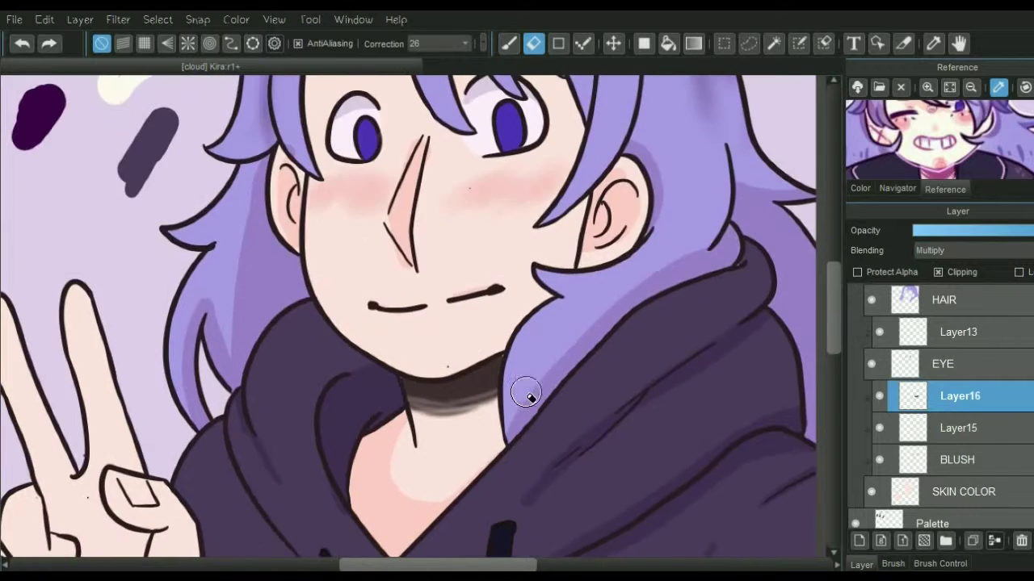
pyautogui.click(958, 428)
pyautogui.click(953, 271)
pyautogui.scroll(1, 955, 252)
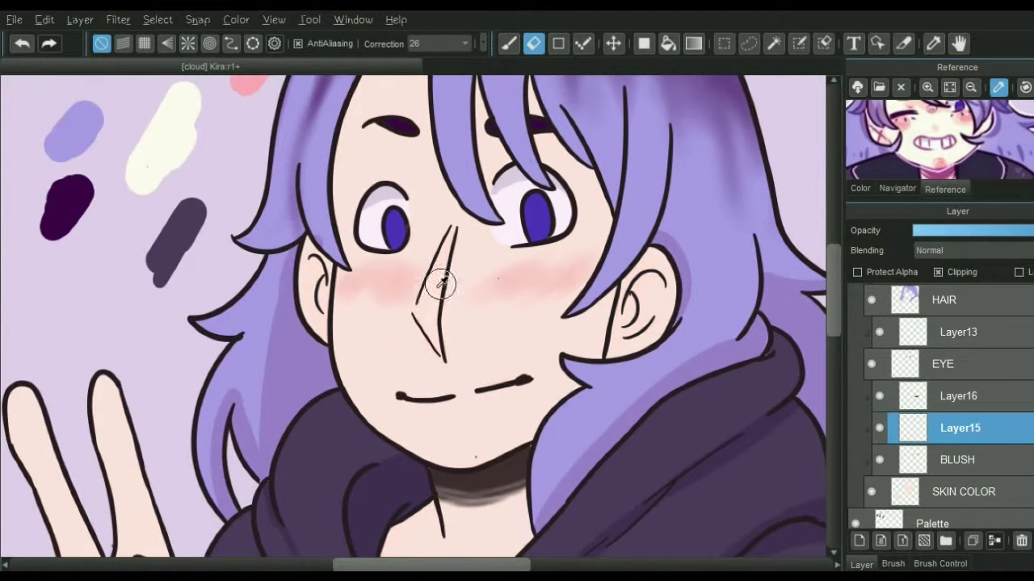
# Step: Paint pink shading strokes over the peace-sign hand on Layer15, extending down to the sleeve cuff
pyautogui.scroll(-1, 973, 251)
pyautogui.press('b')
pyautogui.scroll(2, 369, 224)
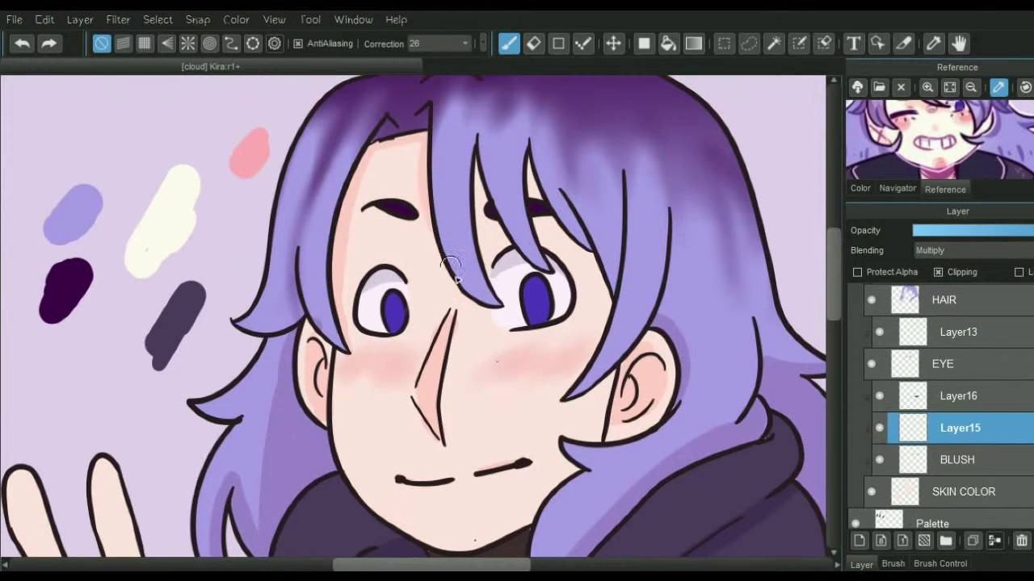
pyautogui.scroll(-5, 653, 343)
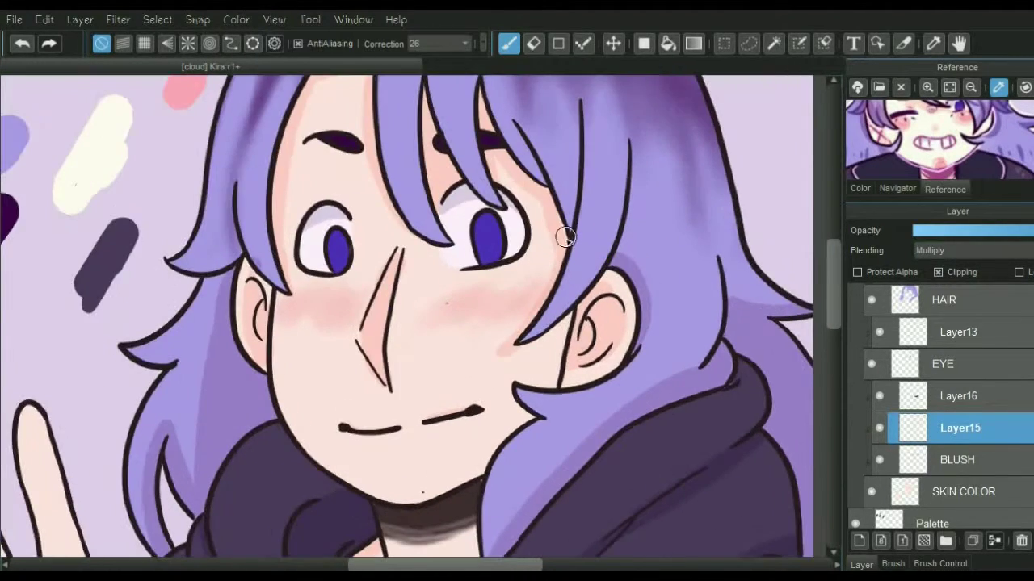
pyautogui.scroll(-5, 491, 293)
pyautogui.hscroll(-5, 491, 293)
pyautogui.moveTo(396, 323); pyautogui.dragTo(358, 379)
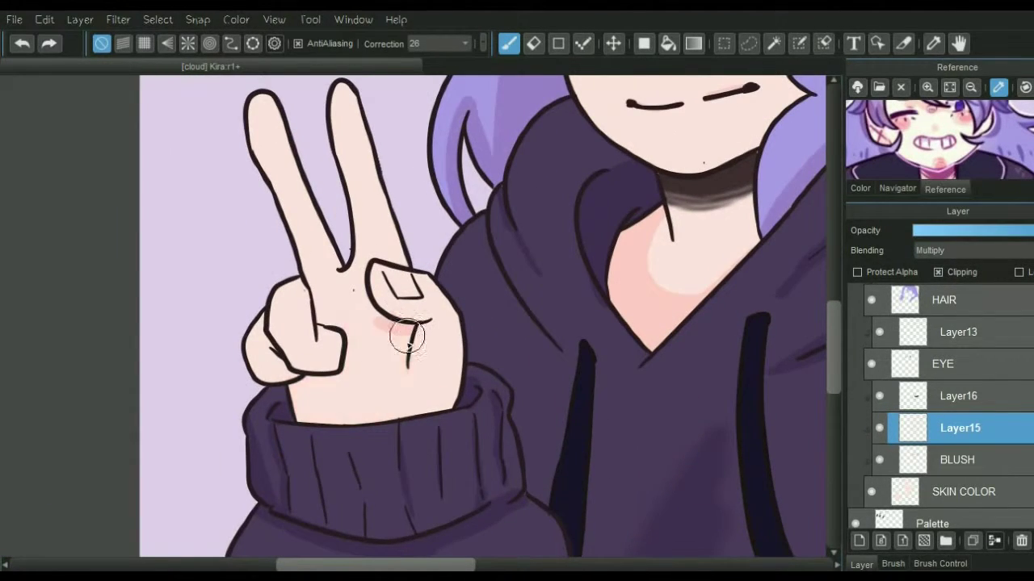
pyautogui.moveTo(387, 323); pyautogui.dragTo(300, 399)
pyautogui.scroll(1, 430, 380)
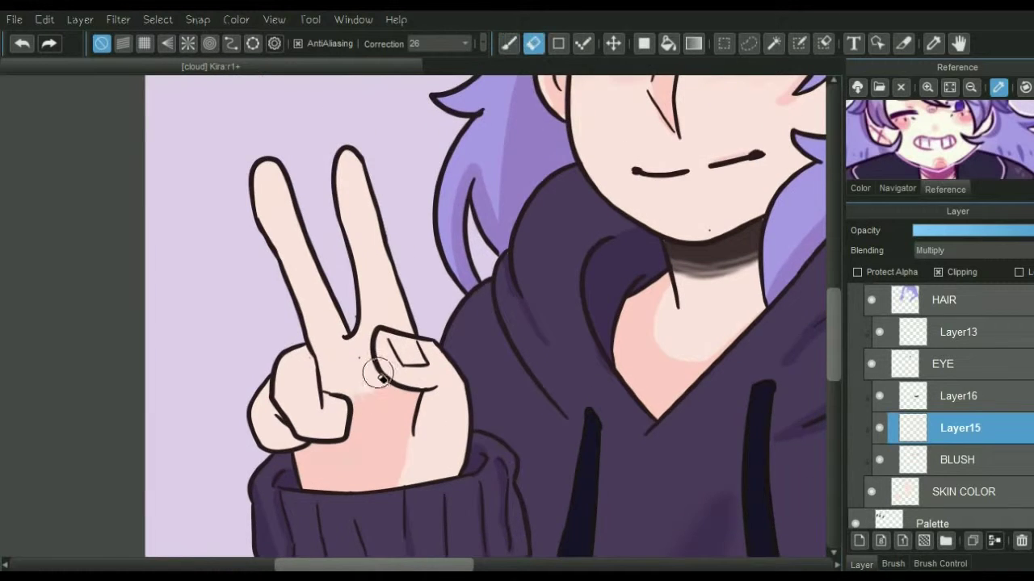
pyautogui.hscroll(-3, 434, 343)
pyautogui.scroll(-2, 449, 372)
pyautogui.scroll(-2, 420, 378)
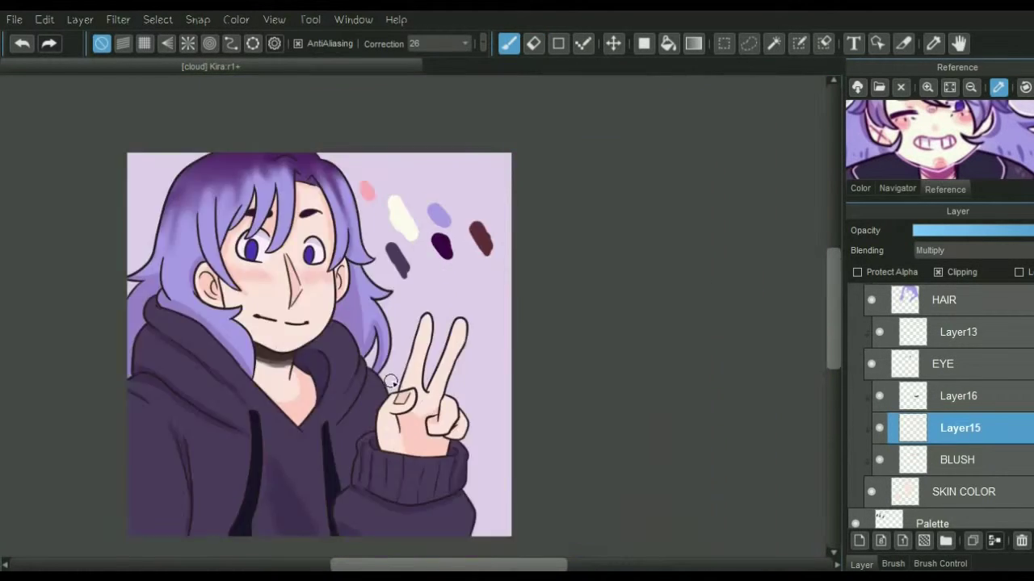
# Step: Switch to the eraser and select Layer10
pyautogui.scroll(1, 403, 382)
pyautogui.press('e')
pyautogui.scroll(5, 969, 371)
pyautogui.click(1001, 345)
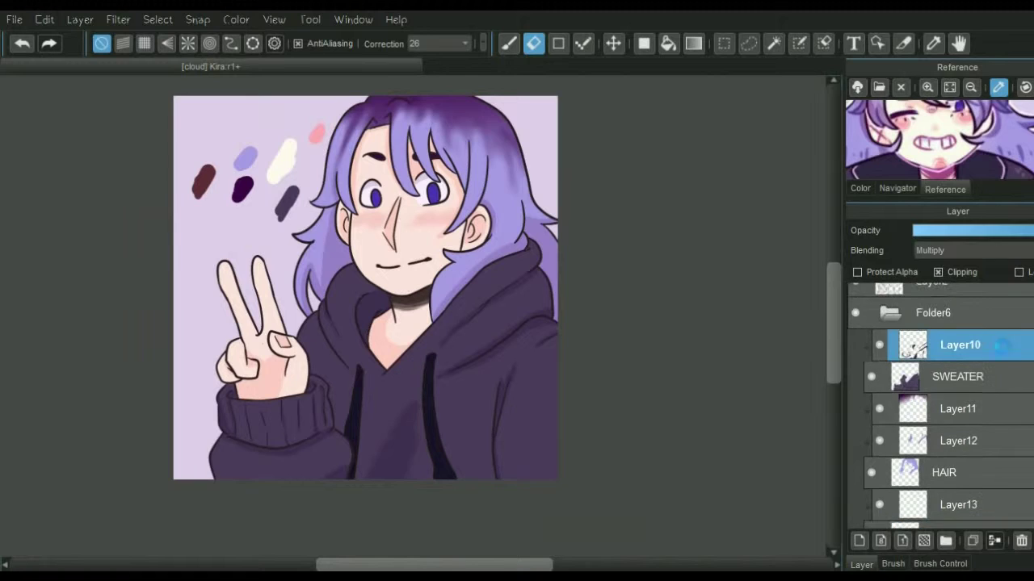
# Step: Select the SWEATER layer and paint light pen strokes across the hoodie front
pyautogui.press('b')
pyautogui.click(957, 377)
pyautogui.moveTo(393, 408); pyautogui.dragTo(477, 407)
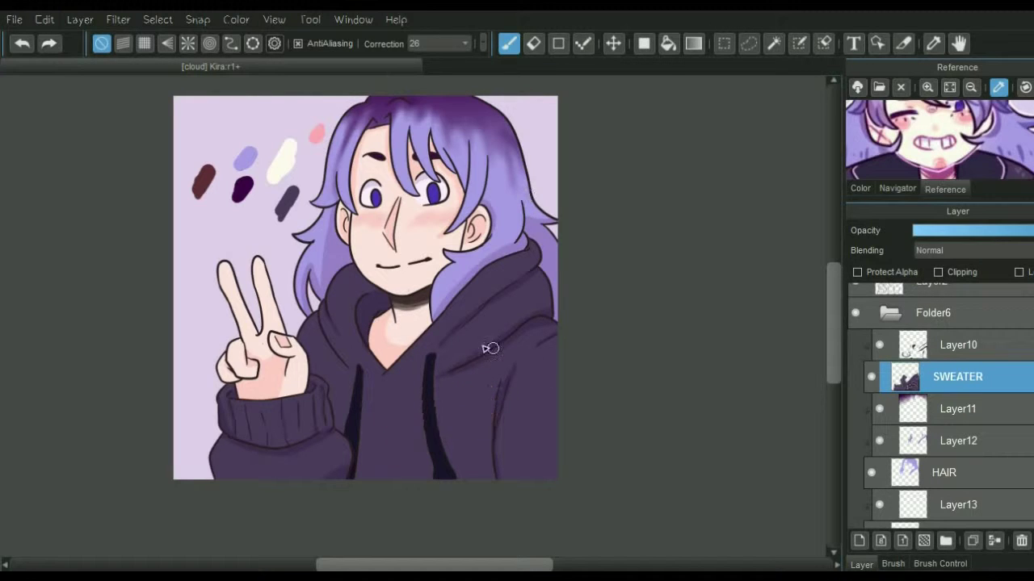
pyautogui.scroll(2, 484, 346)
pyautogui.scroll(2, 474, 300)
pyautogui.moveTo(759, 452); pyautogui.dragTo(658, 363)
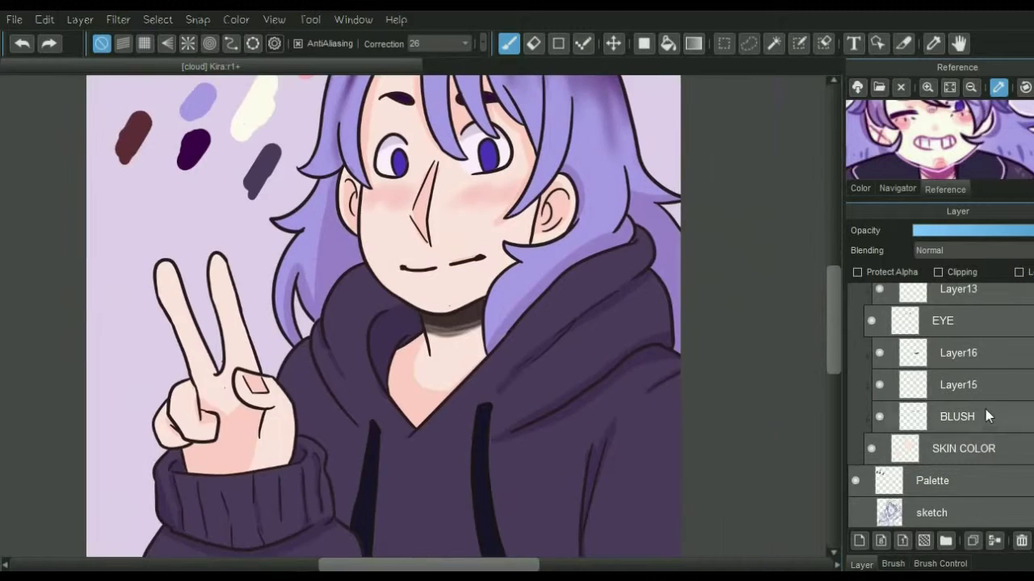
# Step: Delete Layer16, select Layer15 and bring up the colour wheel
pyautogui.click(959, 353)
pyautogui.click(1022, 541)
pyautogui.click(961, 386)
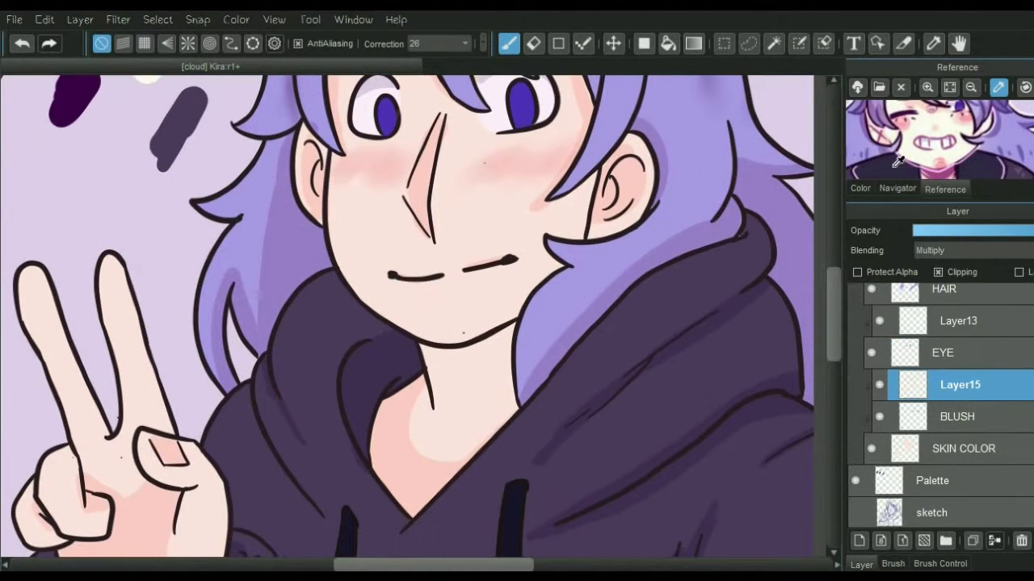
pyautogui.click(848, 188)
pyautogui.scroll(-3, 410, 349)
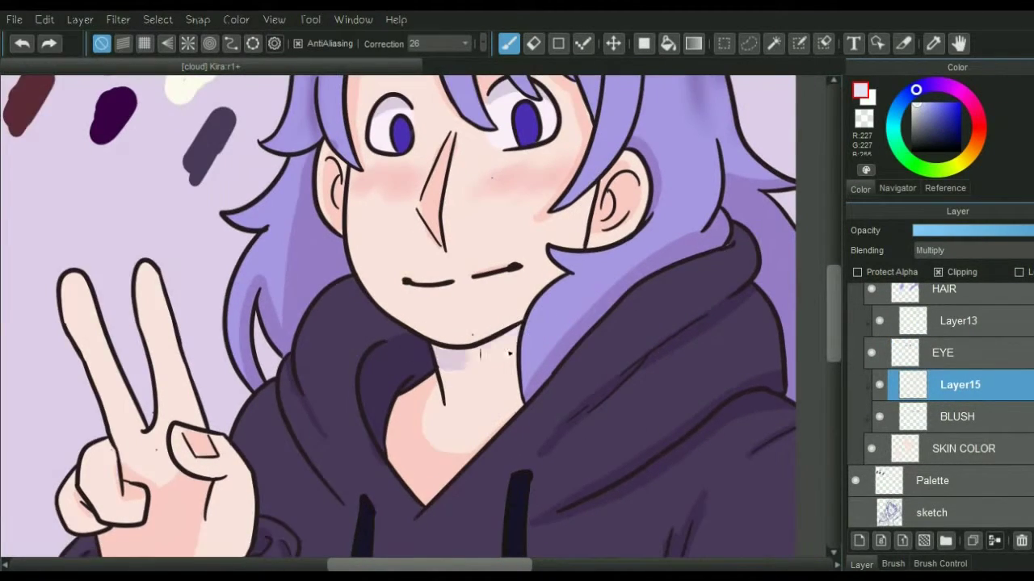
pyautogui.scroll(-1, 461, 423)
# Step: Bucket-fill the inner ear area with shading on Layer15
pyautogui.press('g')
pyautogui.scroll(2, 326, 402)
pyautogui.scroll(-1, 324, 402)
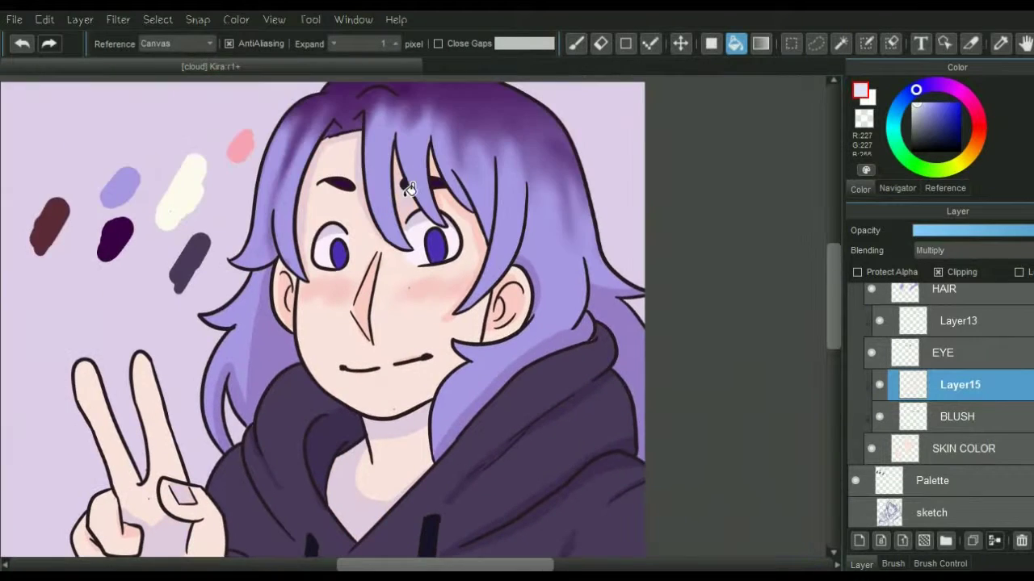
pyautogui.scroll(4, 456, 277)
pyautogui.press('b')
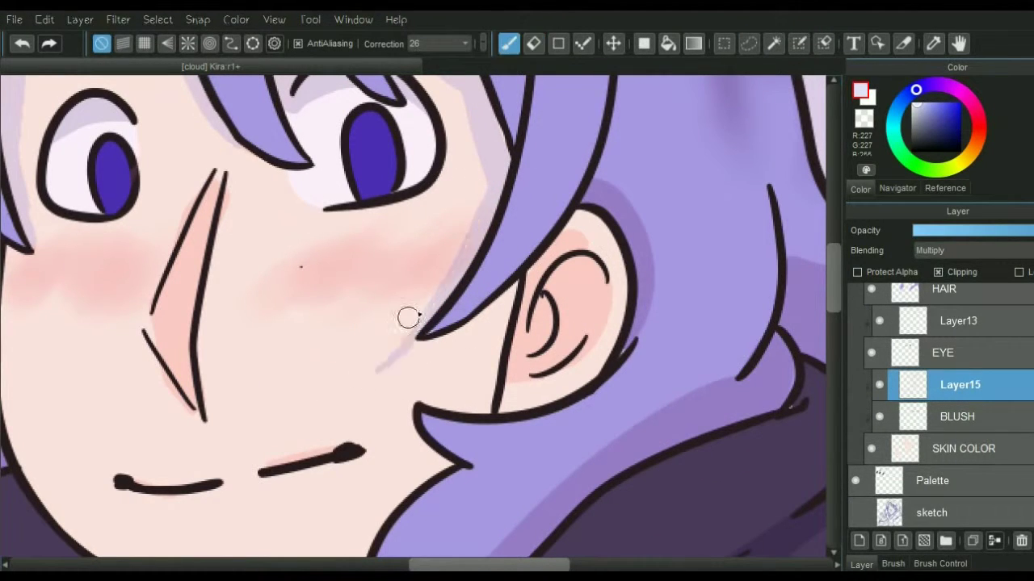
pyautogui.scroll(-1, 462, 266)
pyautogui.press('g')
pyautogui.press('b')
pyautogui.moveTo(544, 335); pyautogui.dragTo(611, 288)
pyautogui.scroll(3, 319, 343)
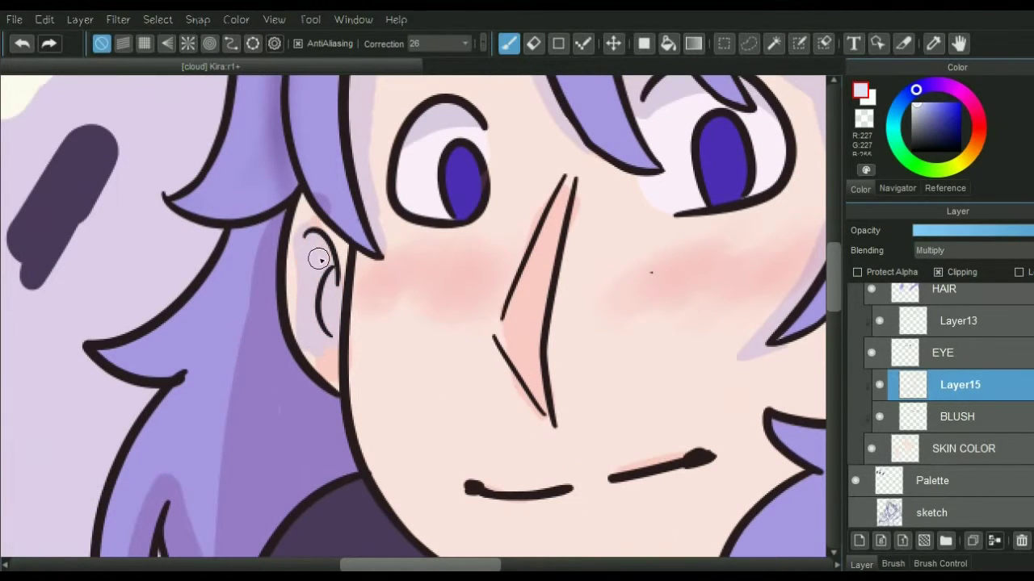
pyautogui.press('g')
pyautogui.click(316, 361)
# Step: Recolour the nose shading on Layer15 to mauve
pyautogui.press('e')
pyautogui.scroll(-3, 316, 360)
pyautogui.scroll(3, 386, 289)
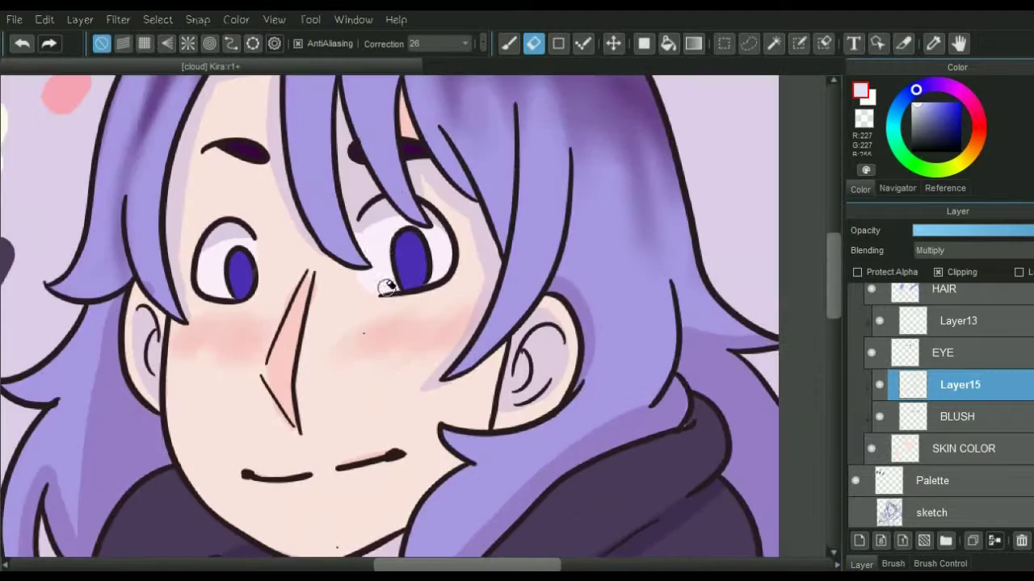
pyautogui.scroll(-3, 457, 323)
pyautogui.press('g')
pyautogui.click(387, 243)
pyautogui.press('e')
pyautogui.scroll(3, 343, 251)
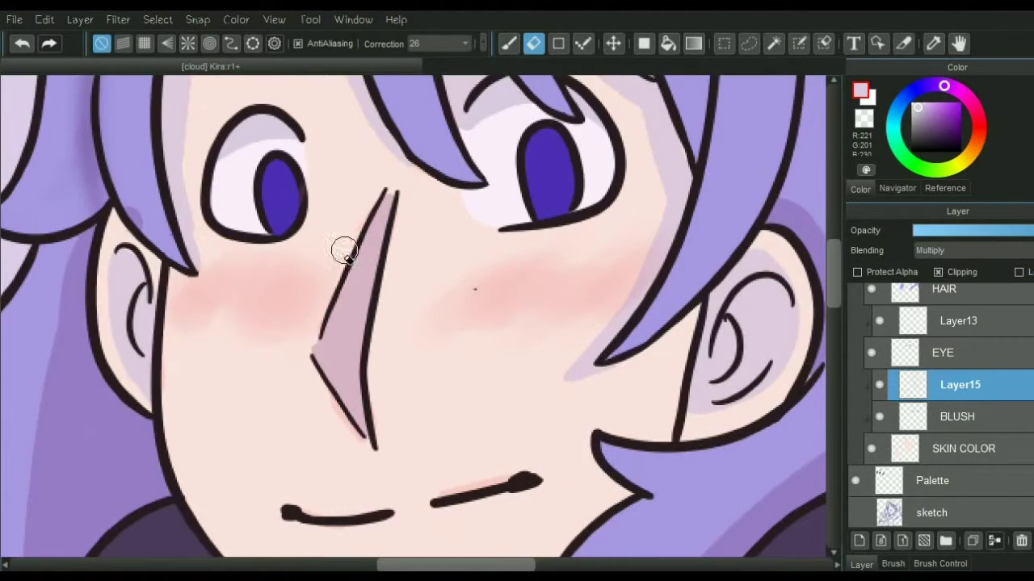
pyautogui.scroll(-3, 404, 369)
pyautogui.press('b')
pyautogui.scroll(1, 404, 369)
# Step: Keep Layer15 on Multiply blending and lower its opacity to about 90%
pyautogui.click(957, 250)
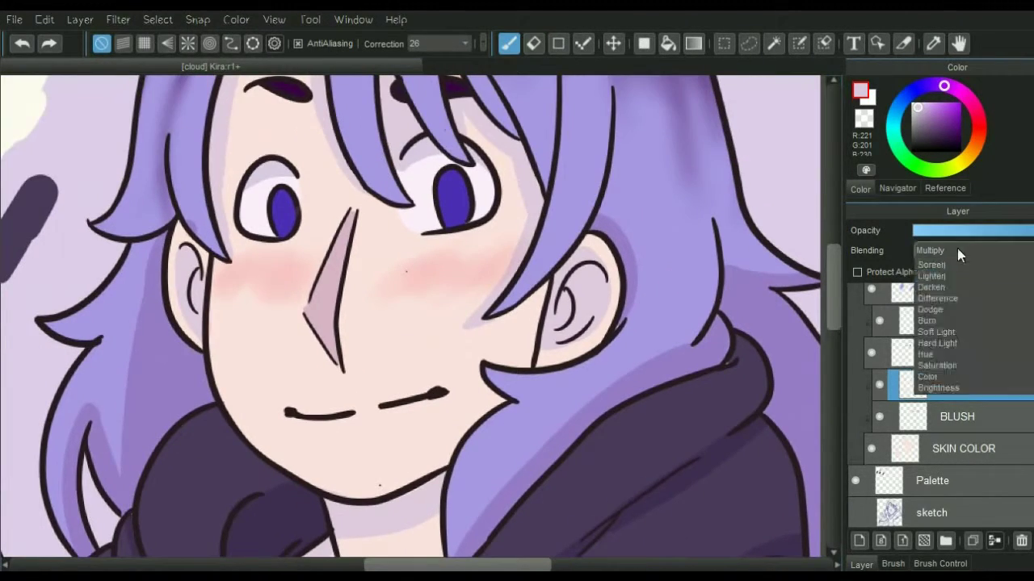
pyautogui.scroll(-2, 542, 277)
pyautogui.scroll(-1, 542, 277)
pyautogui.scroll(1, 469, 369)
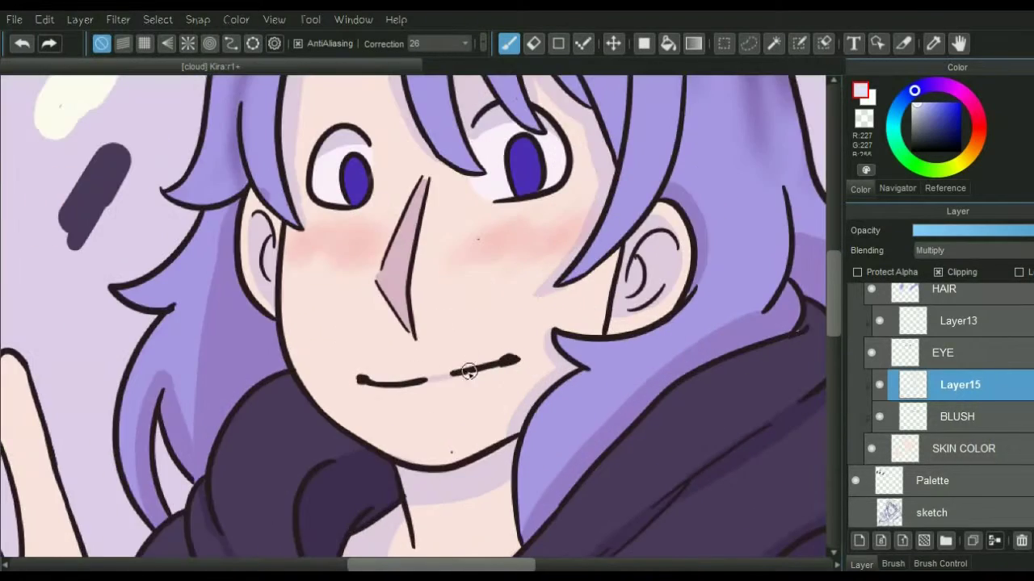
pyautogui.scroll(-2, 466, 295)
pyautogui.moveTo(465, 295); pyautogui.dragTo(566, 294)
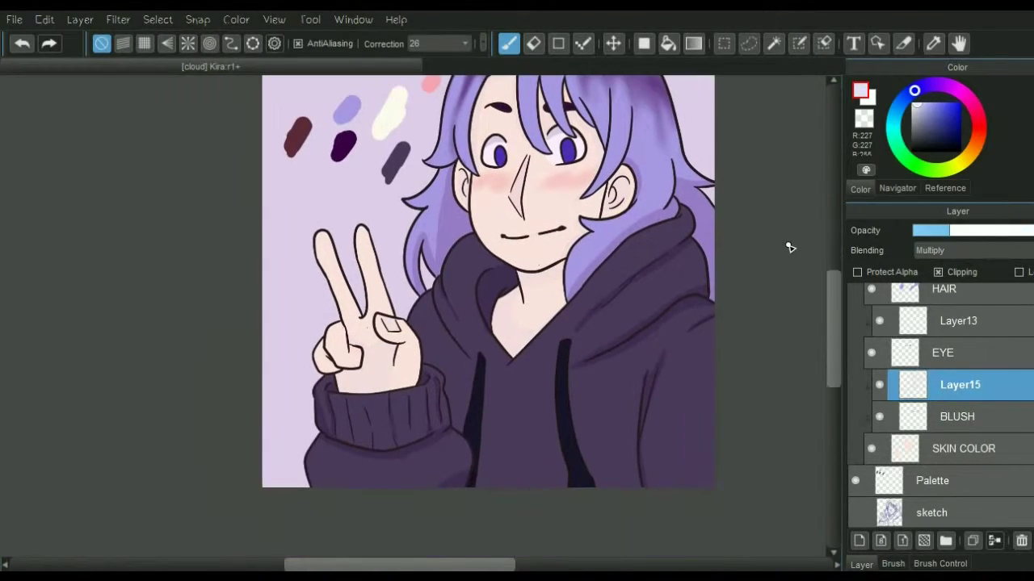
# Step: Restore Layer15's shading to 100% opacity
pyautogui.click(970, 231)
pyautogui.scroll(1, 536, 409)
pyautogui.click(1031, 233)
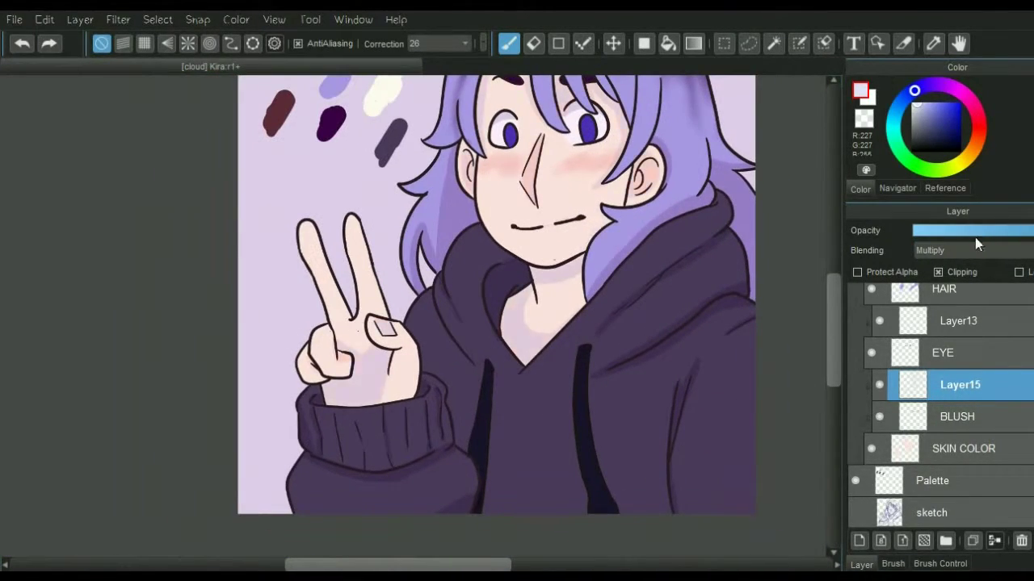
pyautogui.scroll(2, 622, 215)
# Step: Pick a pale skin-pink colour and erase the lilac nose shading, leaving the outline
pyautogui.keyDown('alt'); pyautogui.click(623, 215); pyautogui.keyUp('alt')
pyautogui.scroll(-1, 529, 257)
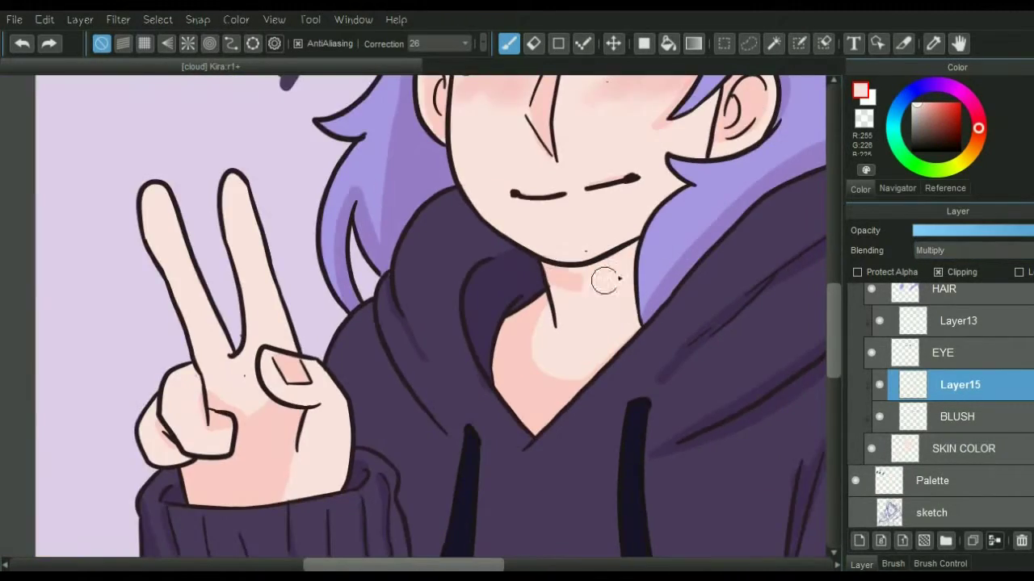
pyautogui.scroll(-2, 529, 256)
pyautogui.scroll(2, 529, 257)
pyautogui.scroll(1, 480, 282)
pyautogui.press('e')
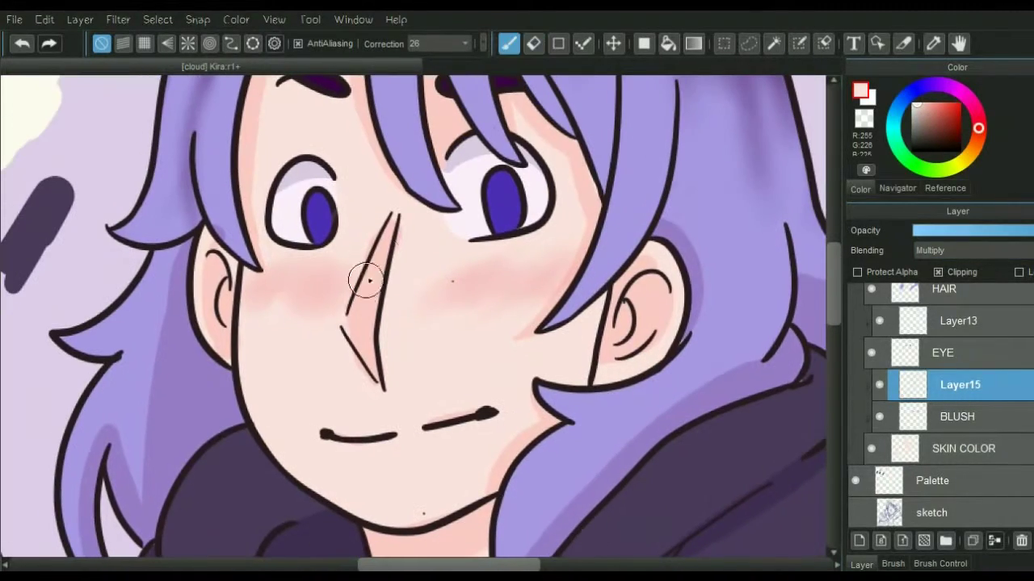
pyautogui.scroll(-3, 469, 307)
# Step: Mirror the canvas to check the drawing, flip it back, and collapse Folder6
pyautogui.press('h')
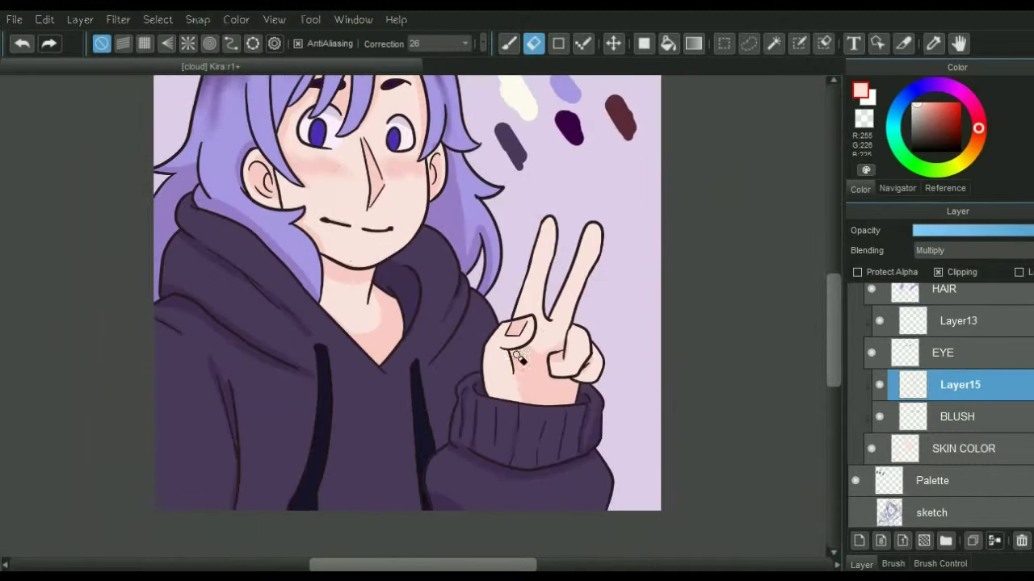
pyautogui.press('h')
pyautogui.scroll(2, 498, 373)
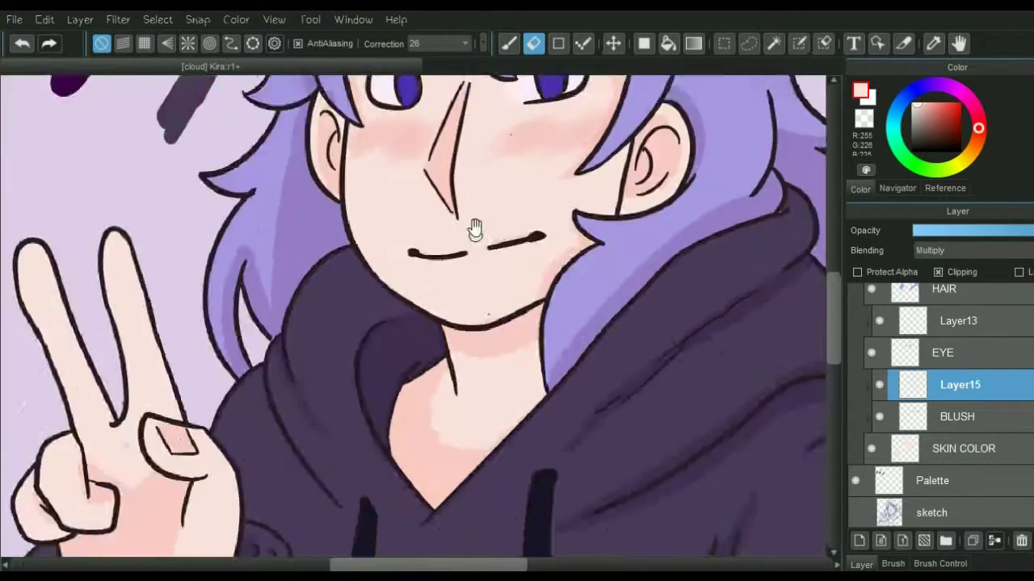
pyautogui.scroll(-2, 696, 206)
pyautogui.press('h')
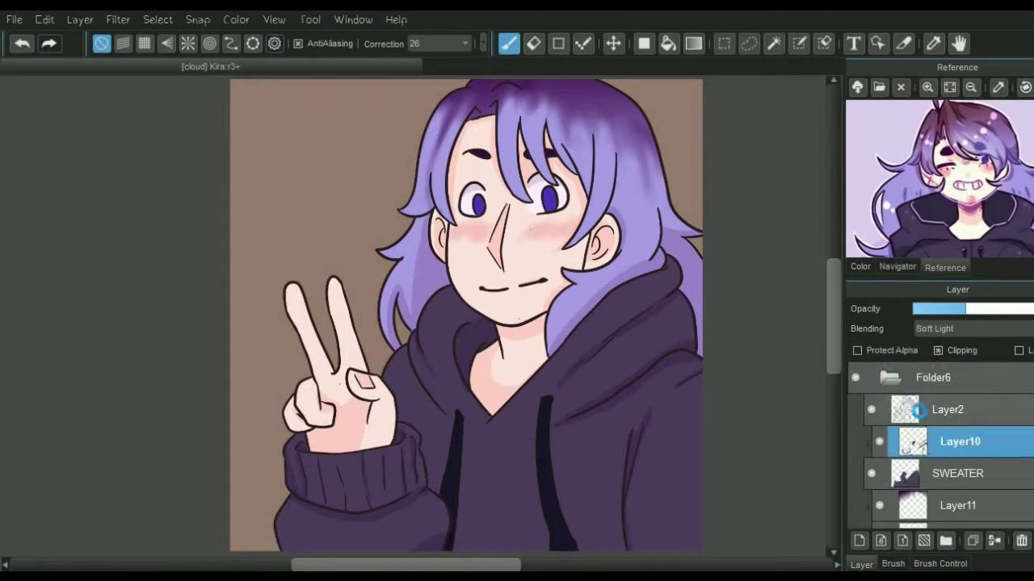
# Step: Set up new Layer21 with Add blending, the Airbrush, and stroke correction 11
pyautogui.click(973, 329)
pyautogui.click(892, 563)
pyautogui.click(908, 483)
pyautogui.click(861, 563)
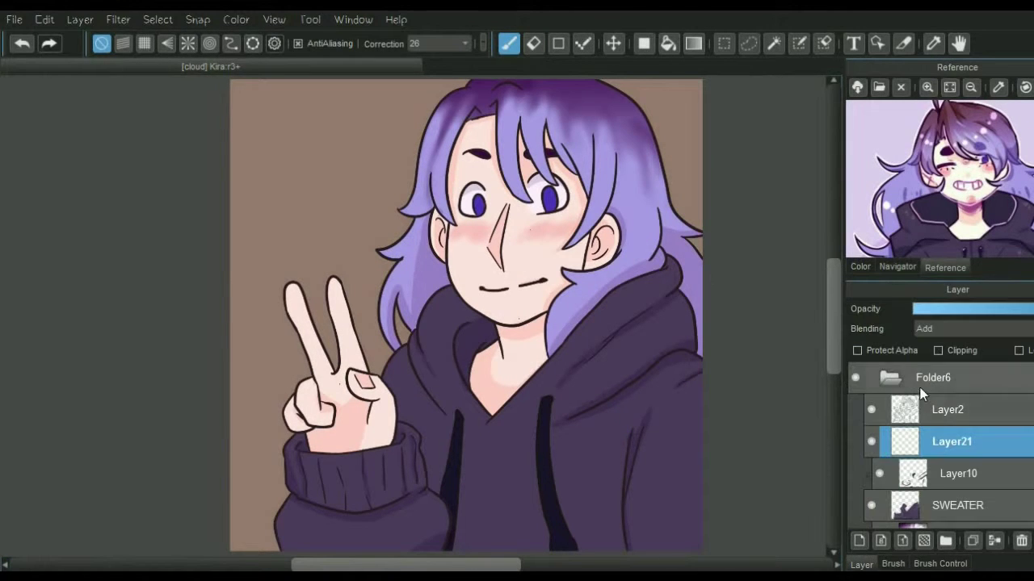
pyautogui.scroll(2, 580, 291)
pyautogui.click(465, 43)
pyautogui.click(453, 110)
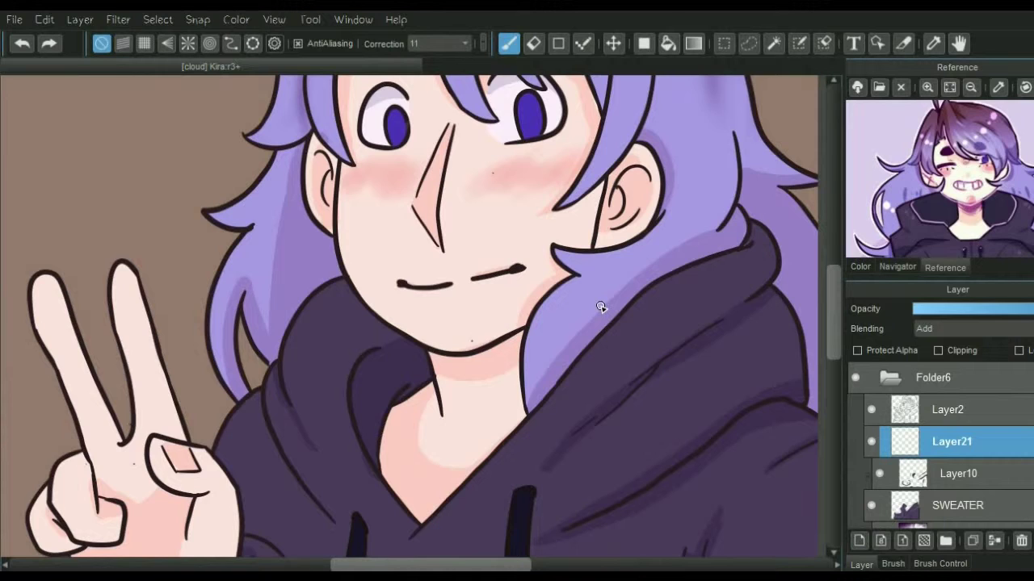
# Step: Paint white shine strokes on the hair by the neck and the left side
pyautogui.scroll(1, 561, 313)
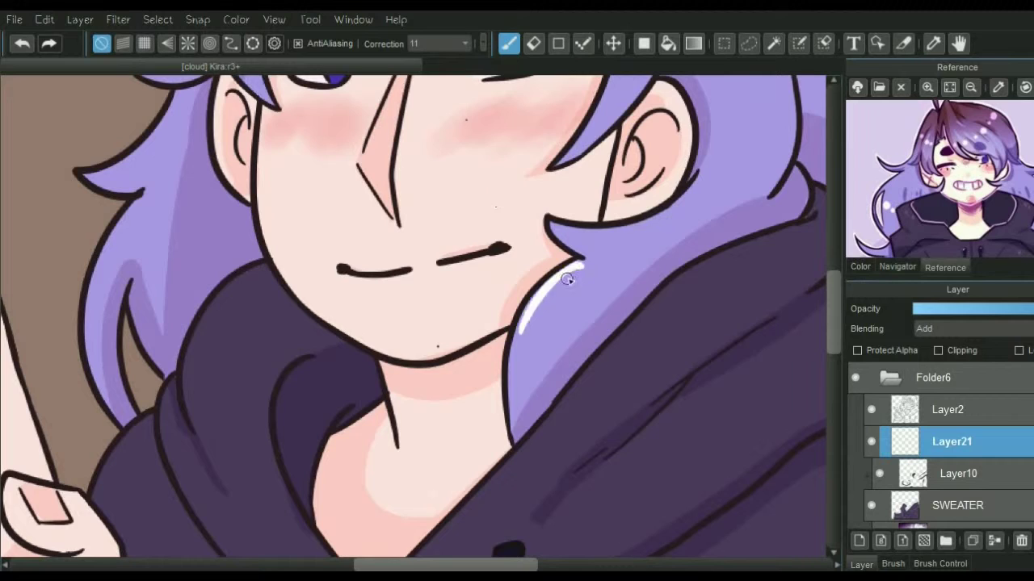
pyautogui.scroll(-2, 569, 305)
pyautogui.moveTo(339, 97); pyautogui.dragTo(339, 340)
pyautogui.scroll(2, 311, 262)
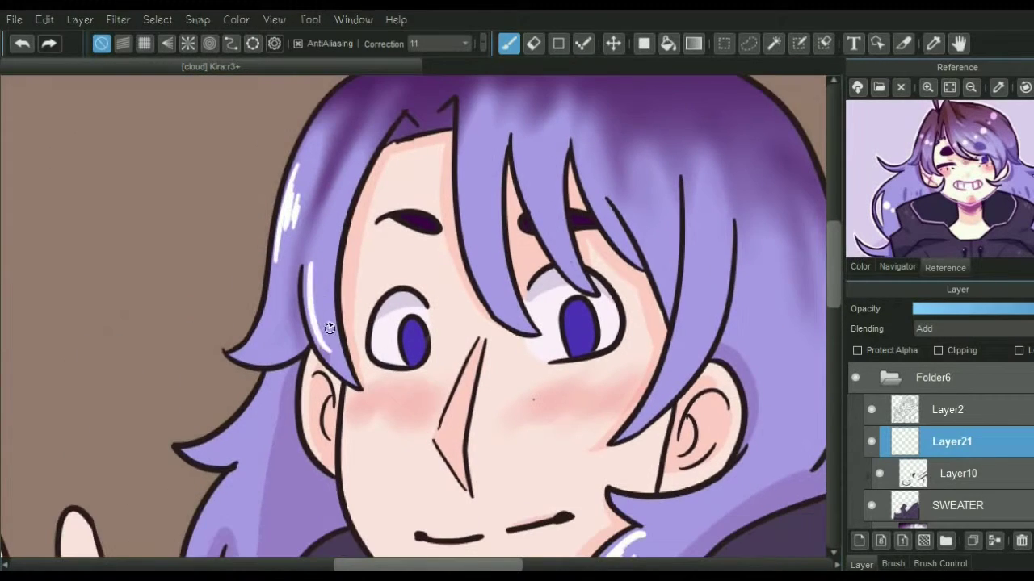
pyautogui.scroll(-1, 315, 270)
pyautogui.scroll(1, 307, 353)
pyautogui.moveTo(401, 402); pyautogui.dragTo(459, 333)
pyautogui.scroll(-1, 464, 349)
pyautogui.moveTo(238, 401); pyautogui.dragTo(209, 505)
pyautogui.scroll(1, 405, 330)
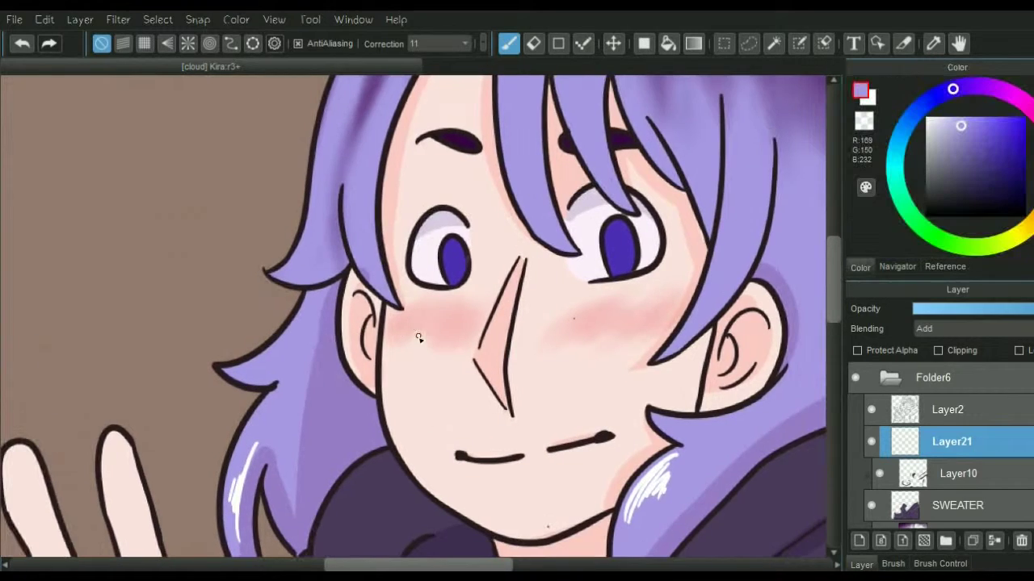
# Step: Add white highlights along the left hair strands and several on the right hair
pyautogui.moveTo(331, 262); pyautogui.dragTo(250, 448)
pyautogui.moveTo(270, 277); pyautogui.dragTo(244, 344)
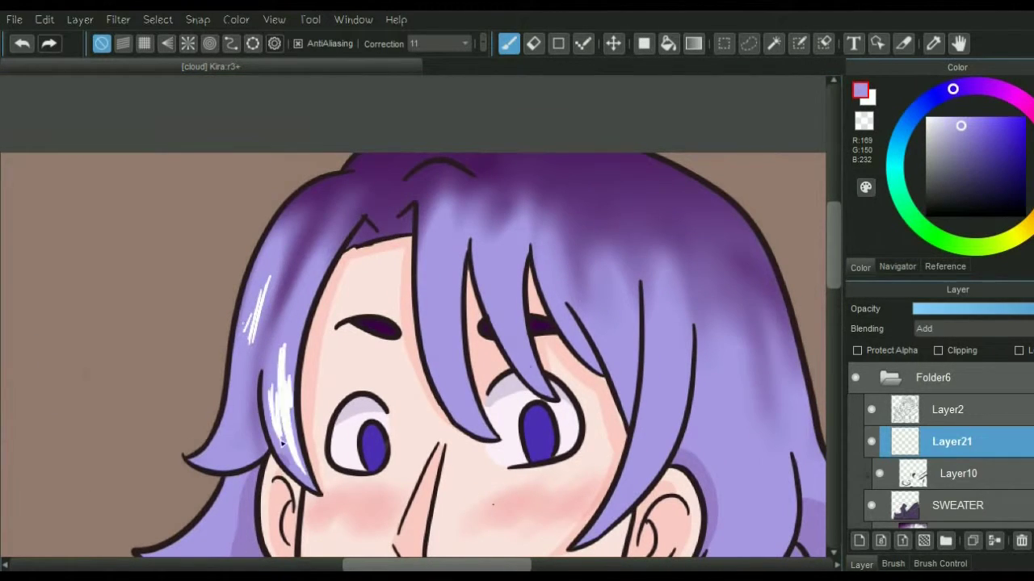
pyautogui.moveTo(282, 443); pyautogui.dragTo(121, 318)
pyautogui.moveTo(247, 147); pyautogui.dragTo(281, 285)
pyautogui.moveTo(263, 174); pyautogui.dragTo(283, 246)
pyautogui.moveTo(350, 218); pyautogui.dragTo(253, 194)
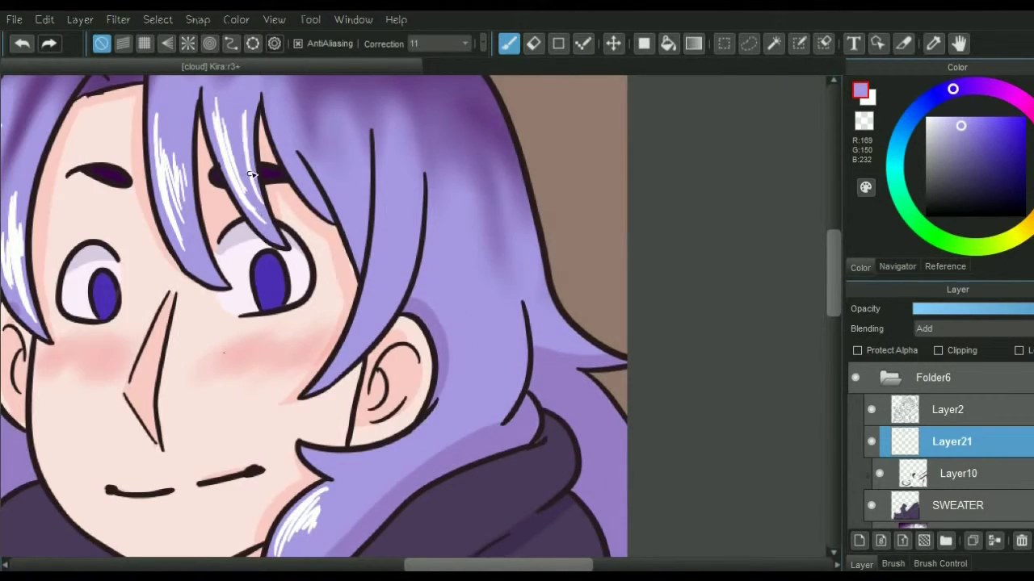
pyautogui.scroll(-2, 252, 174)
pyautogui.scroll(2, 369, 207)
pyautogui.moveTo(311, 133); pyautogui.dragTo(356, 235)
pyautogui.moveTo(345, 143); pyautogui.dragTo(355, 214)
pyautogui.moveTo(388, 201); pyautogui.dragTo(407, 319)
pyautogui.scroll(-2, 406, 318)
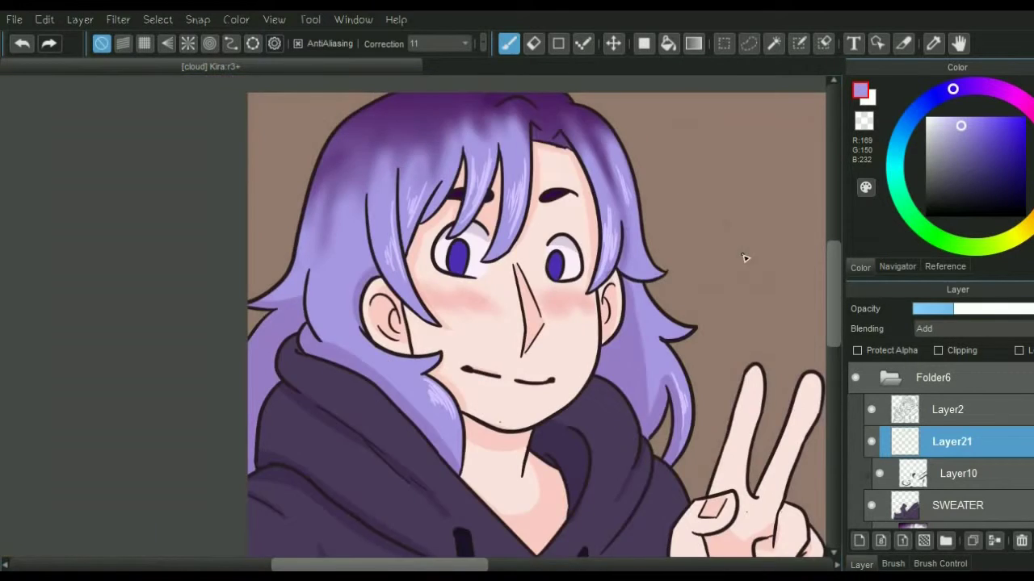
# Step: Raise the highlight layer's opacity and change its blending to Dodge
pyautogui.press('h')
pyautogui.scroll(2, 404, 315)
pyautogui.moveTo(953, 309); pyautogui.dragTo(1022, 309)
pyautogui.click(951, 329)
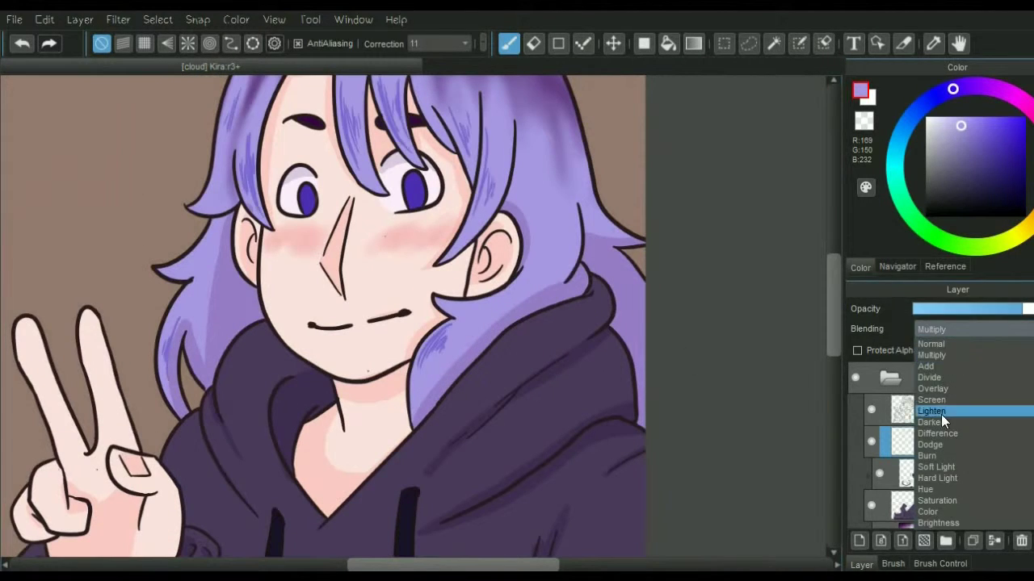
pyautogui.click(929, 445)
pyautogui.scroll(-5, 830, 376)
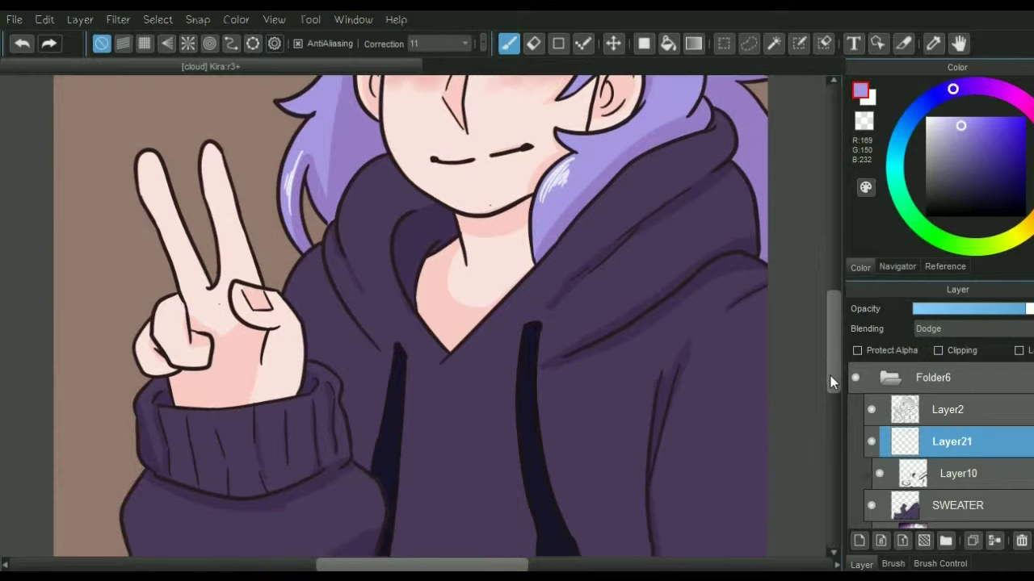
pyautogui.scroll(-1, 824, 376)
pyautogui.scroll(1, 821, 386)
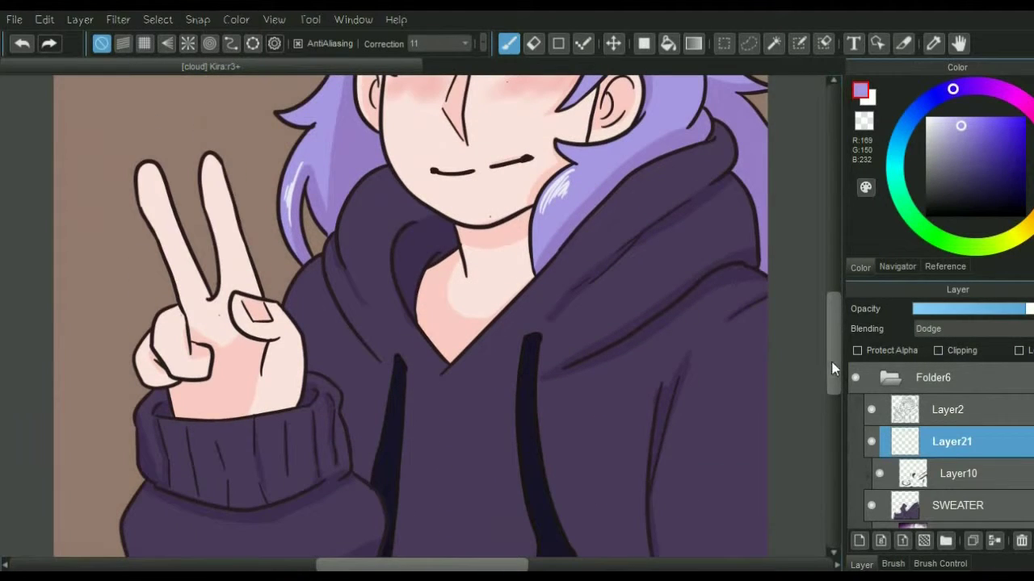
pyautogui.moveTo(693, 219); pyautogui.dragTo(616, 293)
pyautogui.hotkey('ctrl', 'z')
pyautogui.scroll(2, 646, 307)
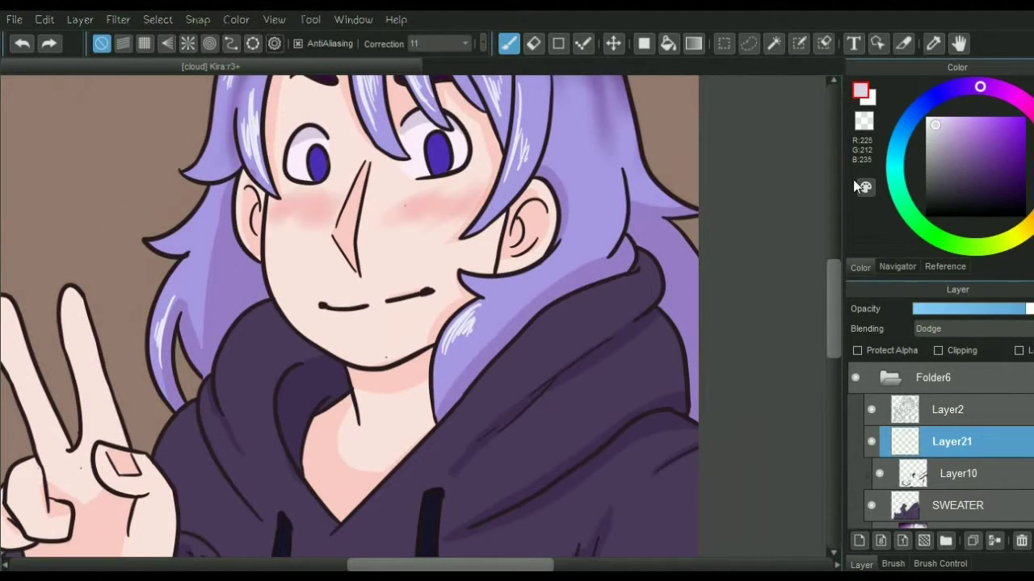
# Step: Pick a near-white colour and set the highlight layer's blending to Add, undoing a trial stroke
pyautogui.click(895, 158)
pyautogui.moveTo(654, 353); pyautogui.dragTo(508, 474)
pyautogui.click(969, 329)
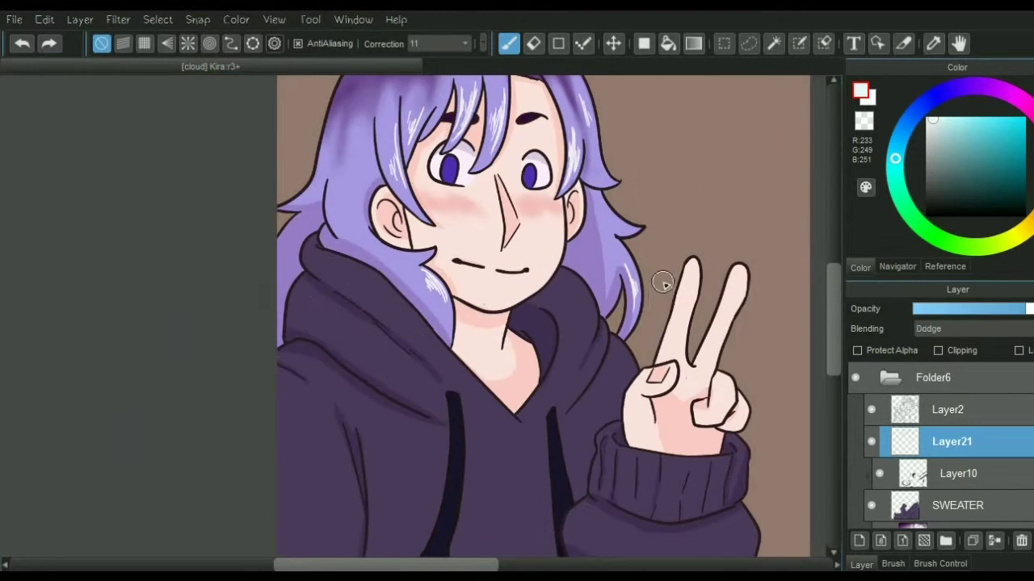
pyautogui.click(945, 267)
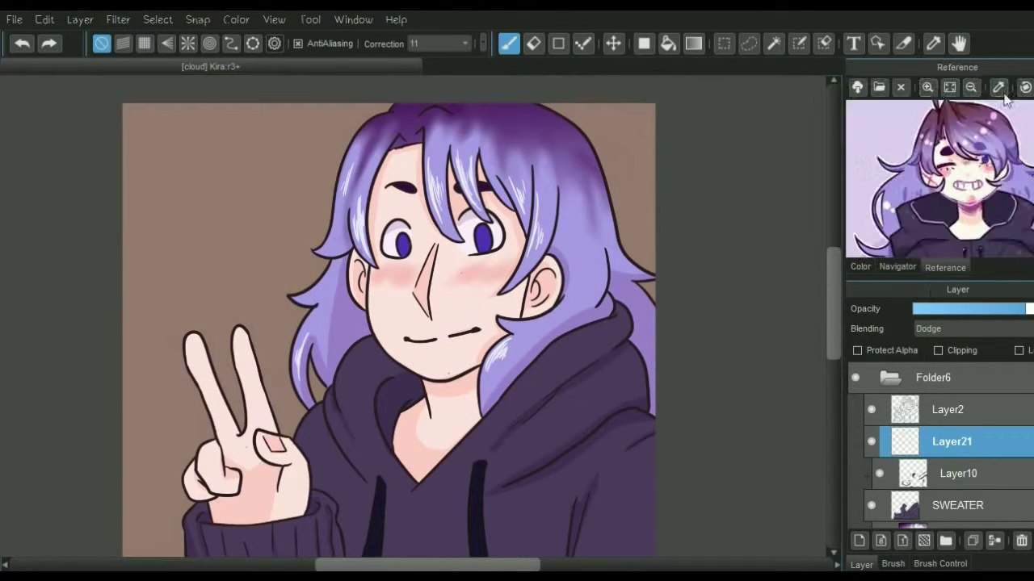
pyautogui.scroll(3, 907, 189)
pyautogui.scroll(2, 619, 307)
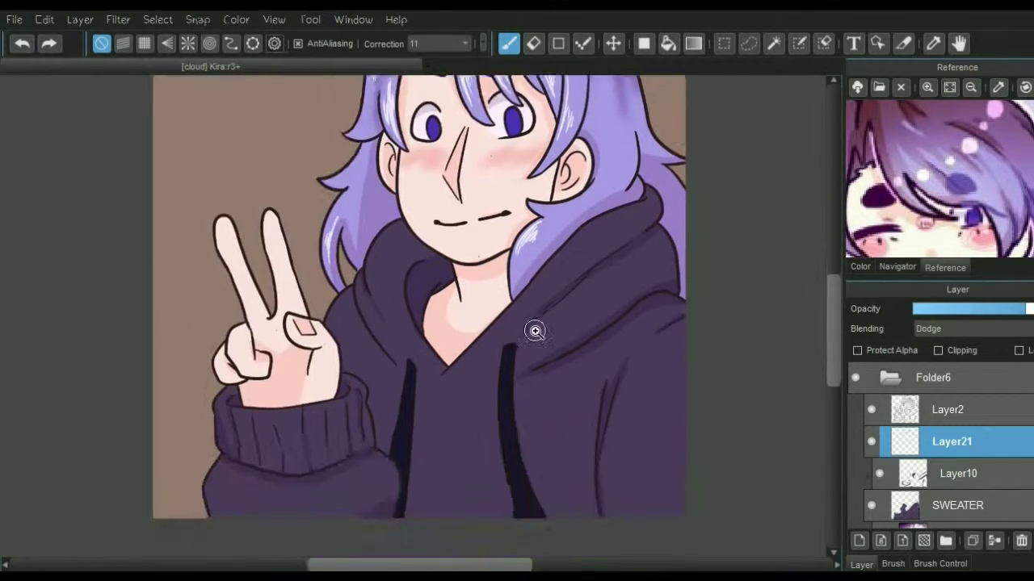
pyautogui.scroll(2, 538, 331)
pyautogui.scroll(-2, 912, 198)
pyautogui.scroll(3, 919, 206)
pyautogui.scroll(-2, 489, 387)
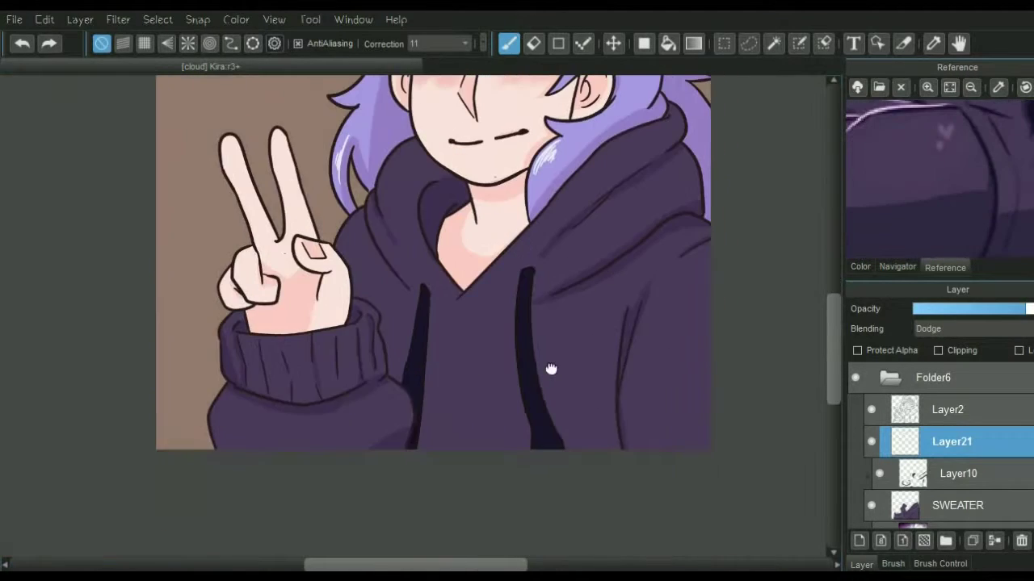
pyautogui.scroll(1, 489, 388)
pyautogui.scroll(1, 547, 434)
pyautogui.scroll(1, 558, 372)
pyautogui.scroll(-1, 557, 372)
# Step: Bring the face and hoodie into view and try a highlight line on a hoodie fold
pyautogui.moveTo(541, 445)
pyautogui.mouseDown()
pyautogui.moveTo(470, 482)
pyautogui.moveTo(563, 280)
pyautogui.mouseUp()
pyautogui.scroll(-3, 563, 280)
pyautogui.scroll(2, 460, 285)
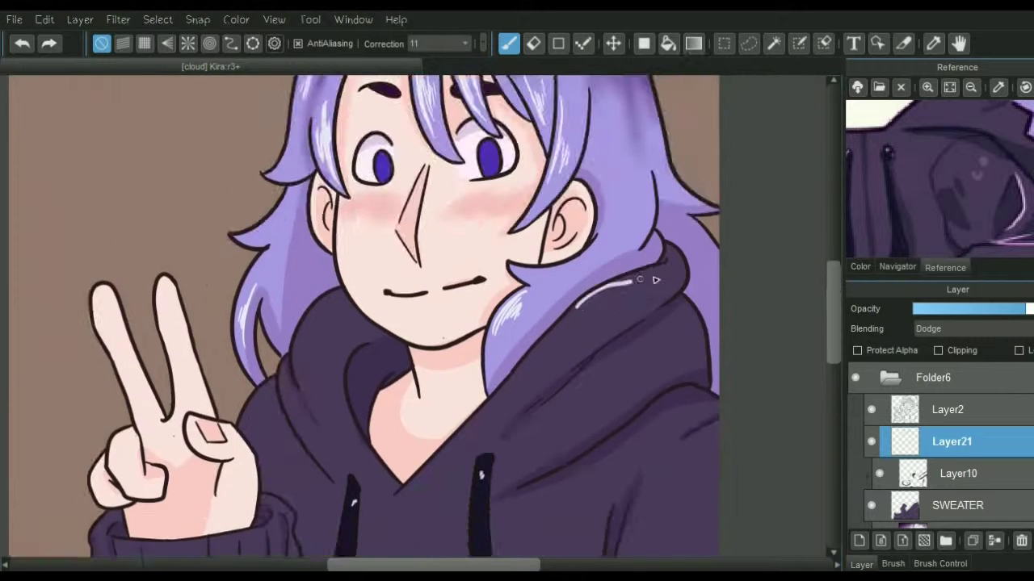
pyautogui.scroll(1, 658, 277)
pyautogui.scroll(-2, 622, 293)
pyautogui.scroll(1, 622, 350)
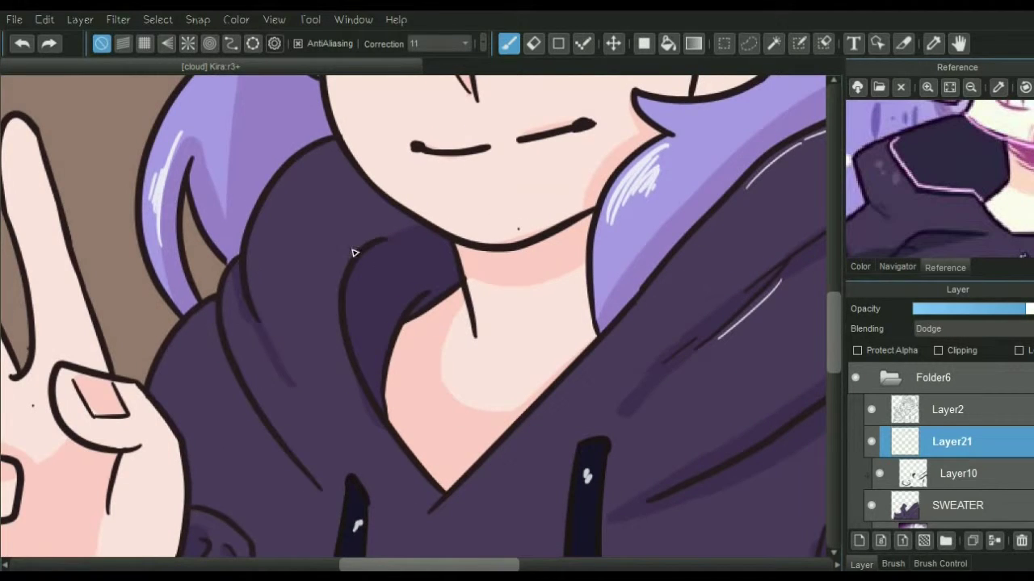
pyautogui.scroll(-1, 290, 312)
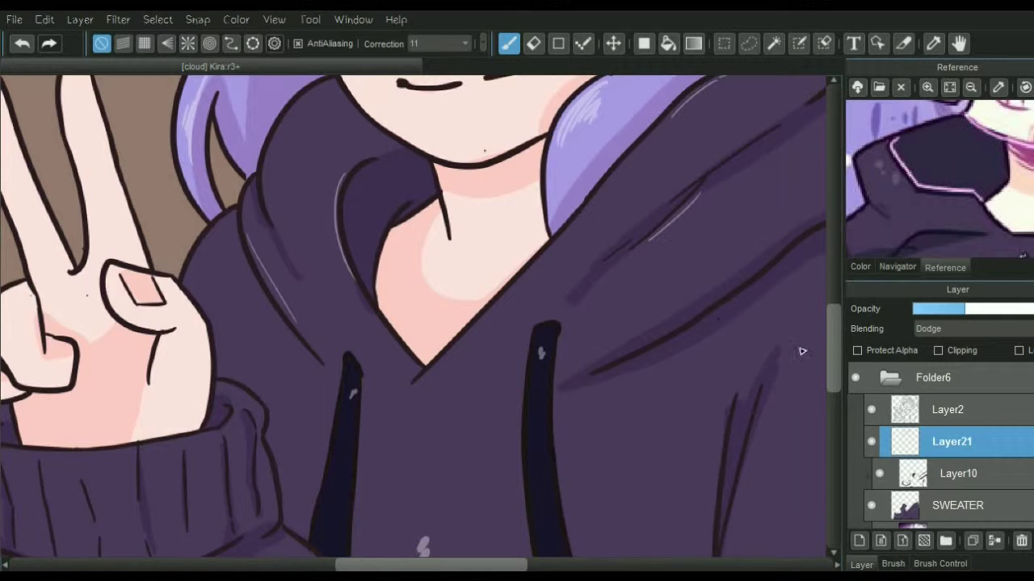
pyautogui.scroll(-1, 235, 253)
pyautogui.scroll(-2, 439, 364)
pyautogui.scroll(3, 434, 215)
pyautogui.press('b')
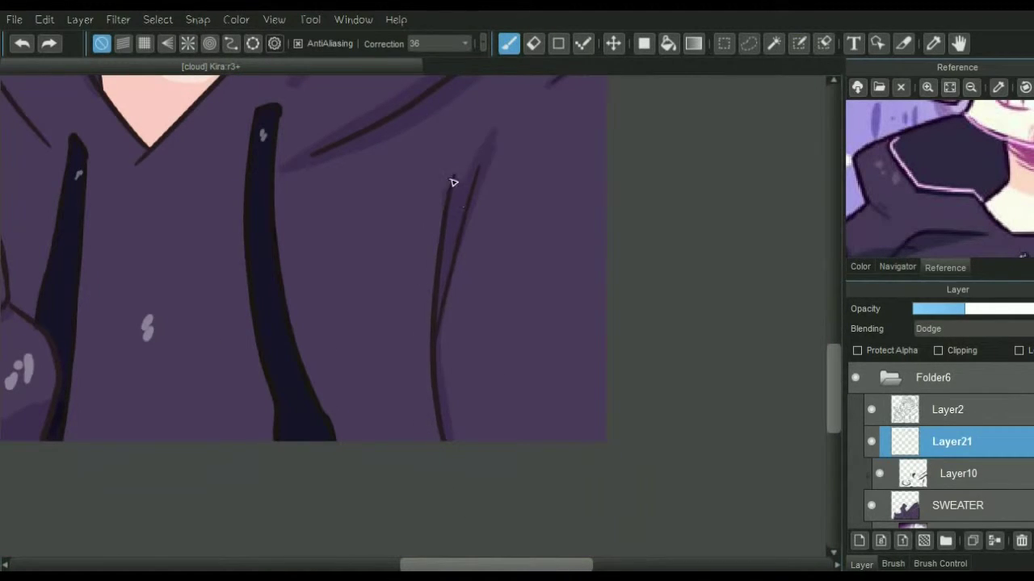
pyautogui.scroll(1, 446, 200)
pyautogui.scroll(1, 432, 231)
pyautogui.scroll(-1, 605, 379)
pyautogui.scroll(1, 554, 358)
pyautogui.moveTo(503, 530)
pyautogui.mouseDown()
pyautogui.moveTo(522, 169)
pyautogui.moveTo(512, 293)
pyautogui.mouseUp()
pyautogui.hotkey('ctrl', 'z')
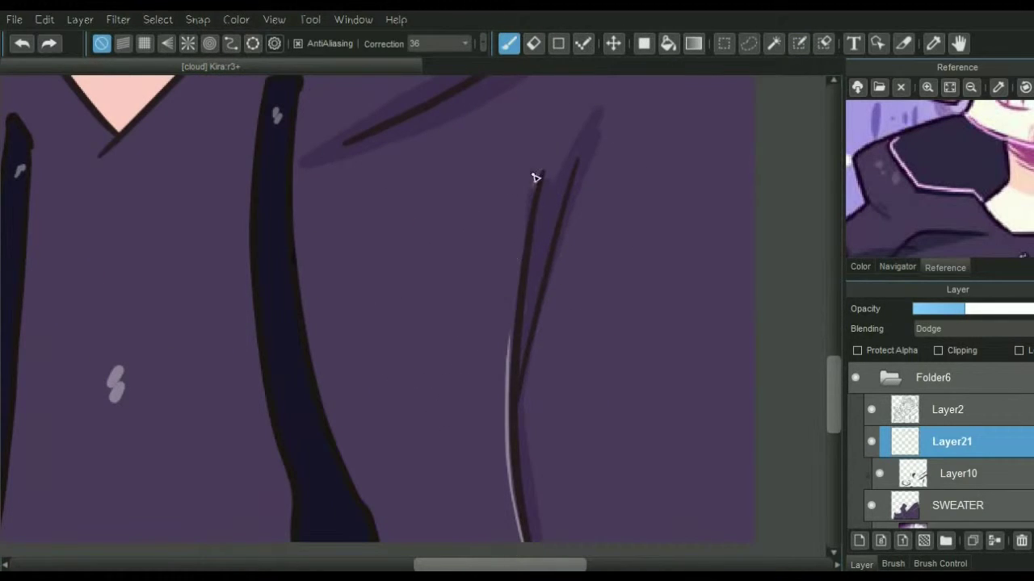
# Step: Add light highlights along the sleeve cuff edge, then collapse the character's Folder6
pyautogui.scroll(-1, 529, 234)
pyautogui.scroll(1, 508, 299)
pyautogui.scroll(-1, 566, 271)
pyautogui.scroll(1, 628, 243)
pyautogui.scroll(-1, 622, 247)
pyautogui.scroll(1, 611, 251)
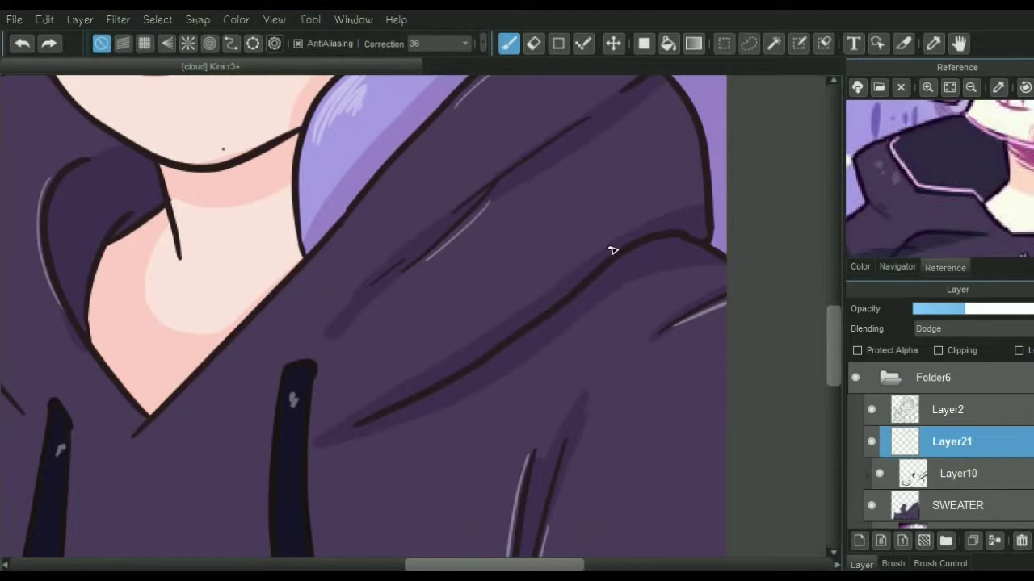
pyautogui.scroll(-1, 611, 250)
pyautogui.scroll(-1, 530, 380)
pyautogui.scroll(2, 231, 300)
pyautogui.moveTo(275, 284); pyautogui.dragTo(321, 276)
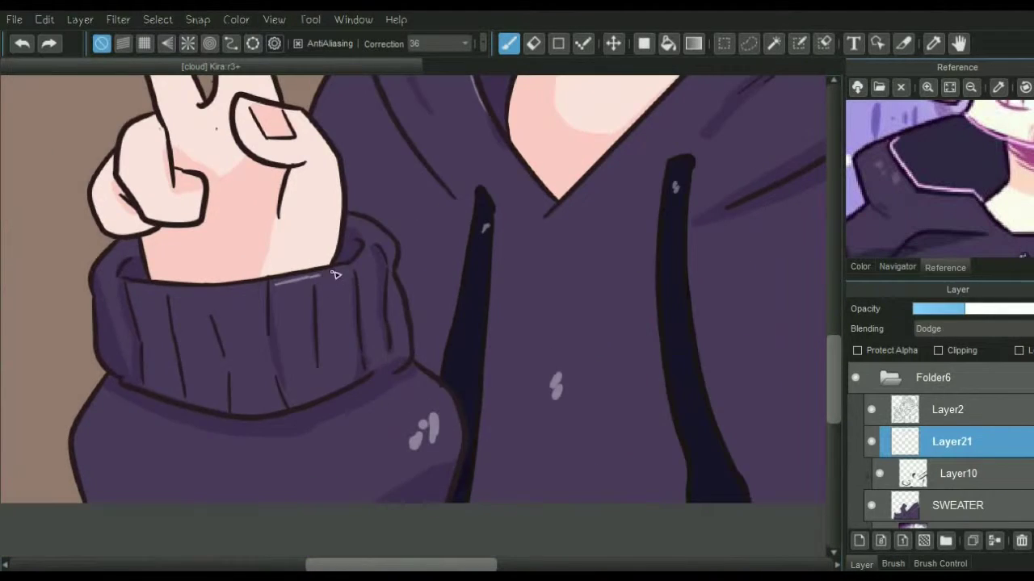
pyautogui.scroll(-1, 335, 275)
pyautogui.scroll(1, 391, 339)
pyautogui.moveTo(339, 329); pyautogui.dragTo(427, 325)
pyautogui.scroll(-1, 335, 357)
pyautogui.scroll(1, 266, 300)
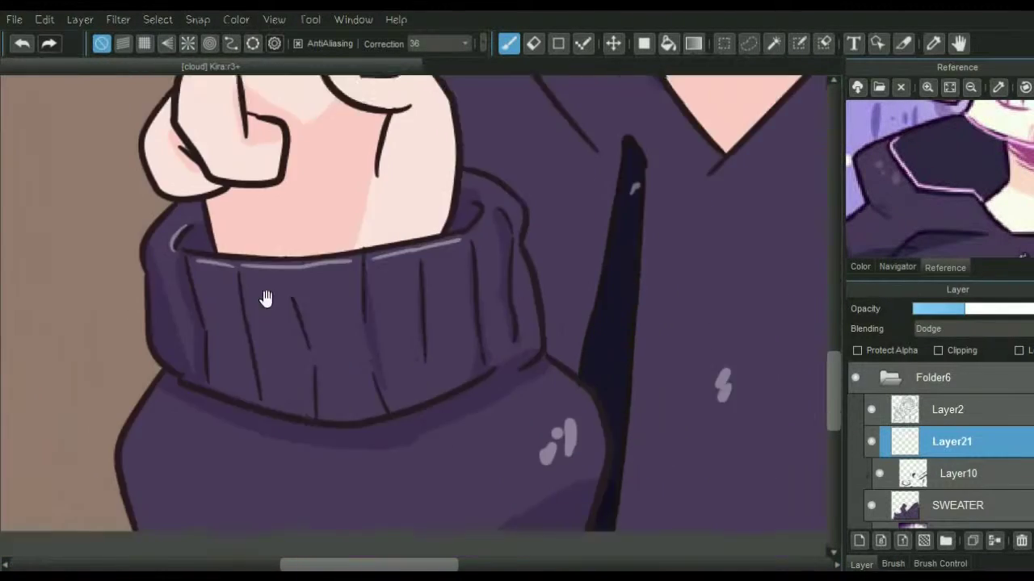
pyautogui.scroll(-2, 299, 296)
pyautogui.scroll(-1, 329, 302)
pyautogui.scroll(1, 330, 302)
pyautogui.scroll(1, 404, 307)
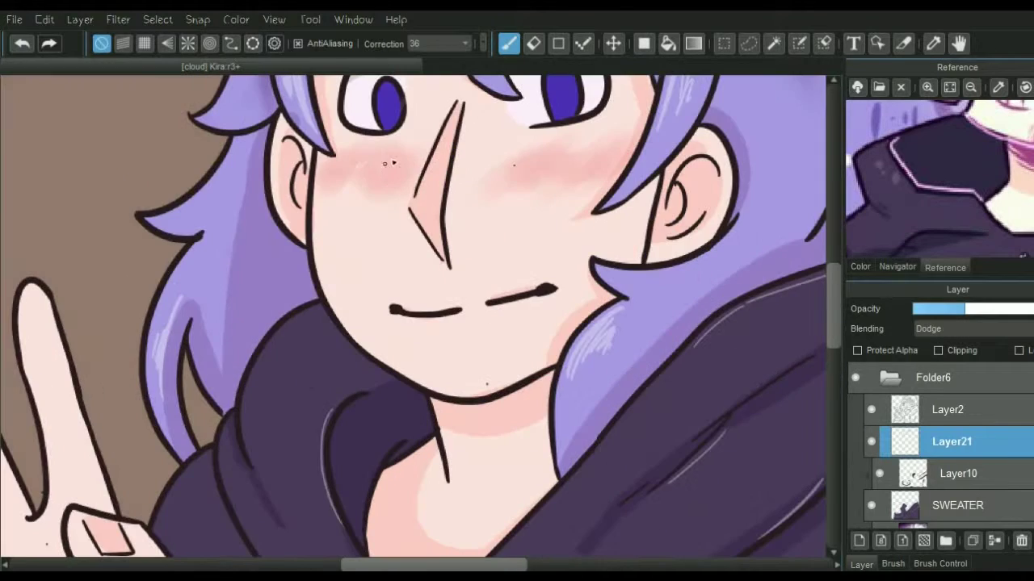
pyautogui.scroll(1, 411, 312)
pyautogui.scroll(-2, 462, 312)
pyautogui.click(889, 377)
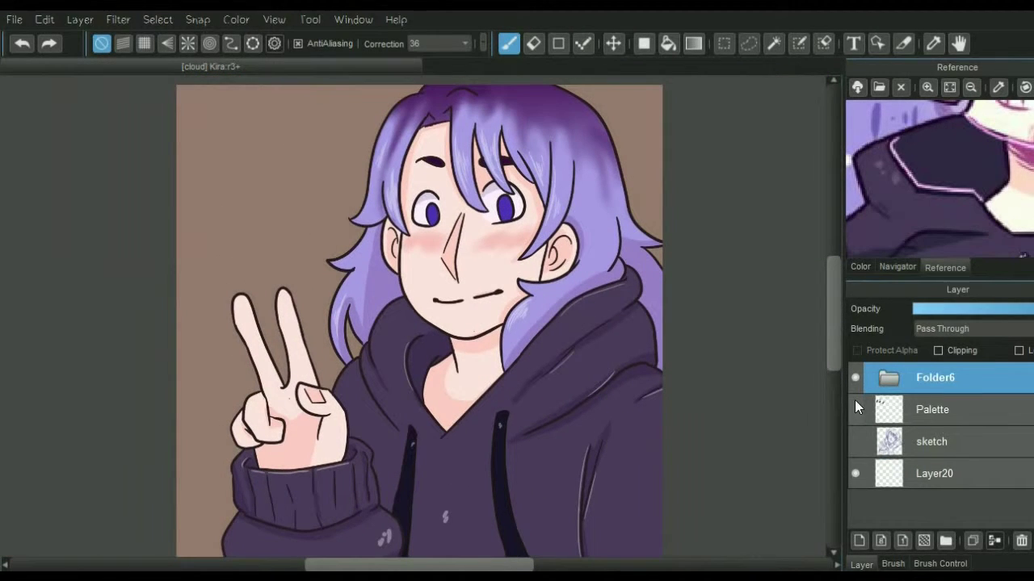
# Step: Create a merged copy of the artwork and apply Chromatic Aberration to it
pyautogui.click(859, 541)
pyautogui.press('g')
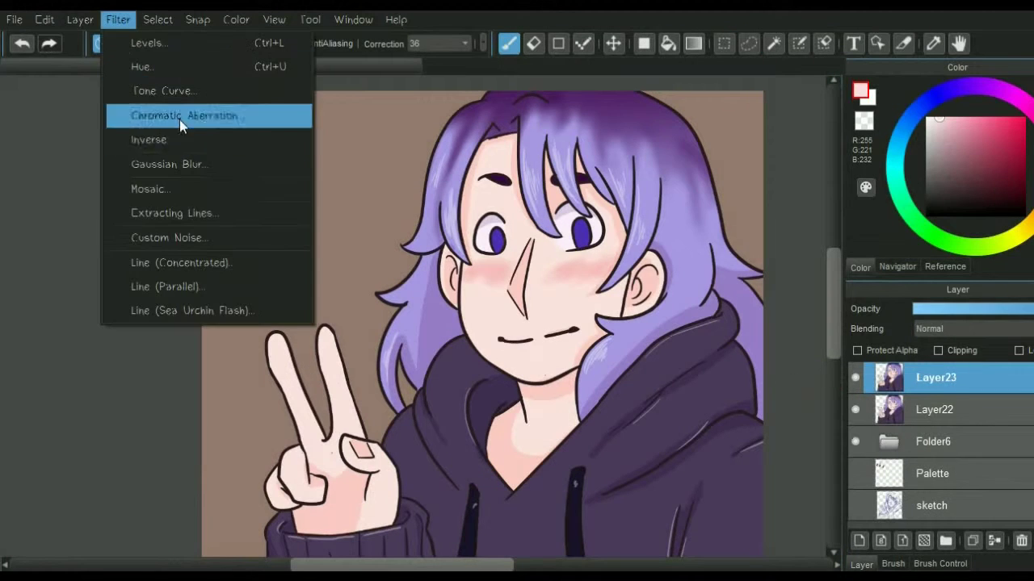
pyautogui.click(178, 119)
pyautogui.click(590, 340)
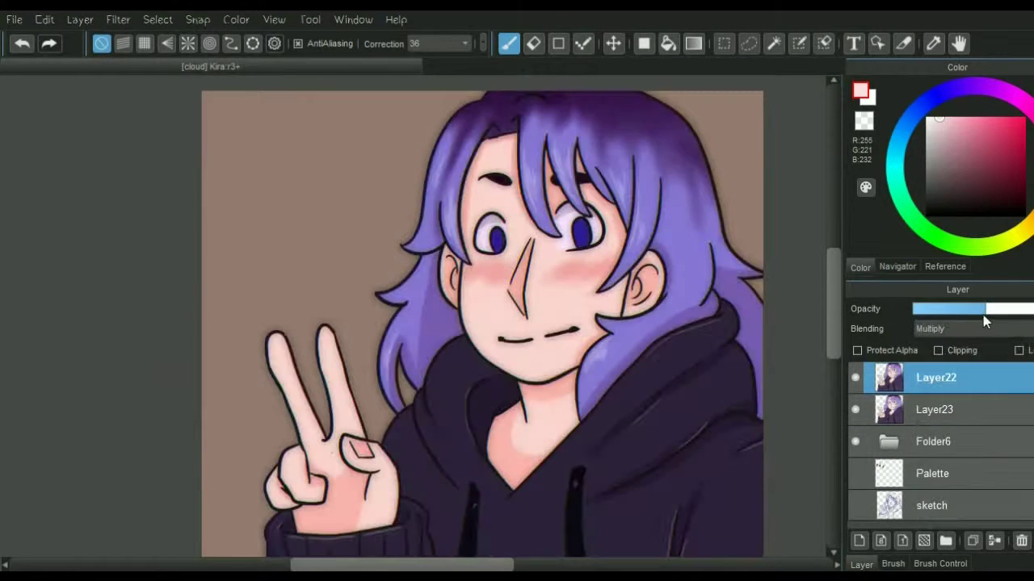
# Step: Add dusty pink and pale yellow fill layers, set pink to Overlay, and stack yellow above
pyautogui.click(858, 540)
pyautogui.click(859, 540)
pyautogui.press('g')
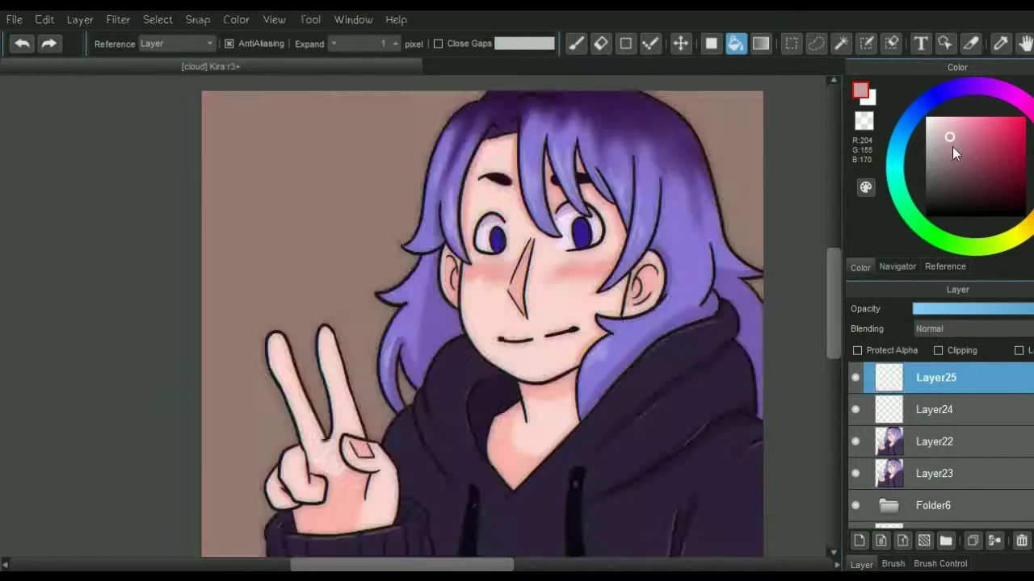
pyautogui.click(482, 323)
pyautogui.click(893, 406)
pyautogui.click(969, 329)
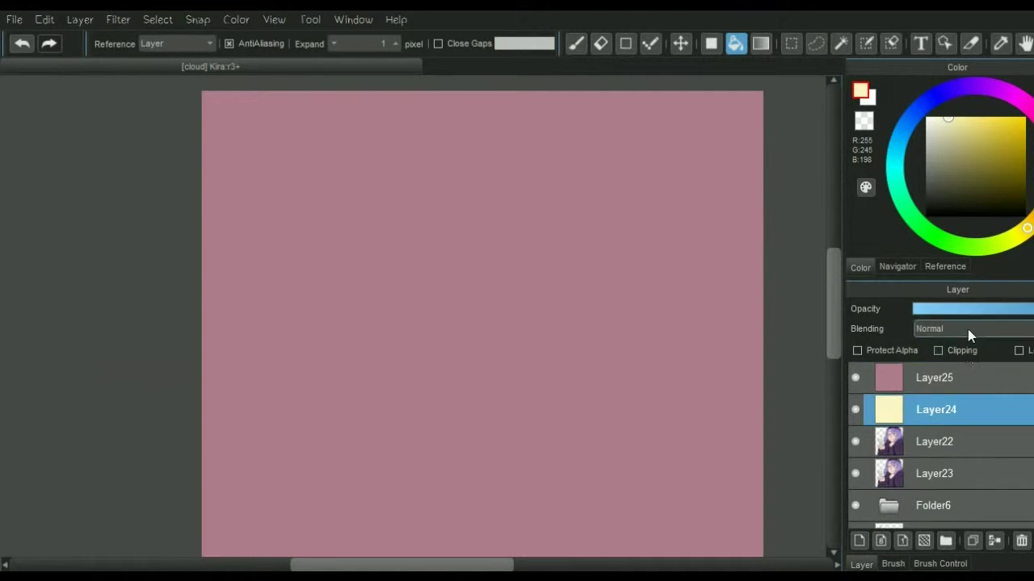
pyautogui.click(933, 377)
pyautogui.moveTo(937, 410); pyautogui.dragTo(949, 380)
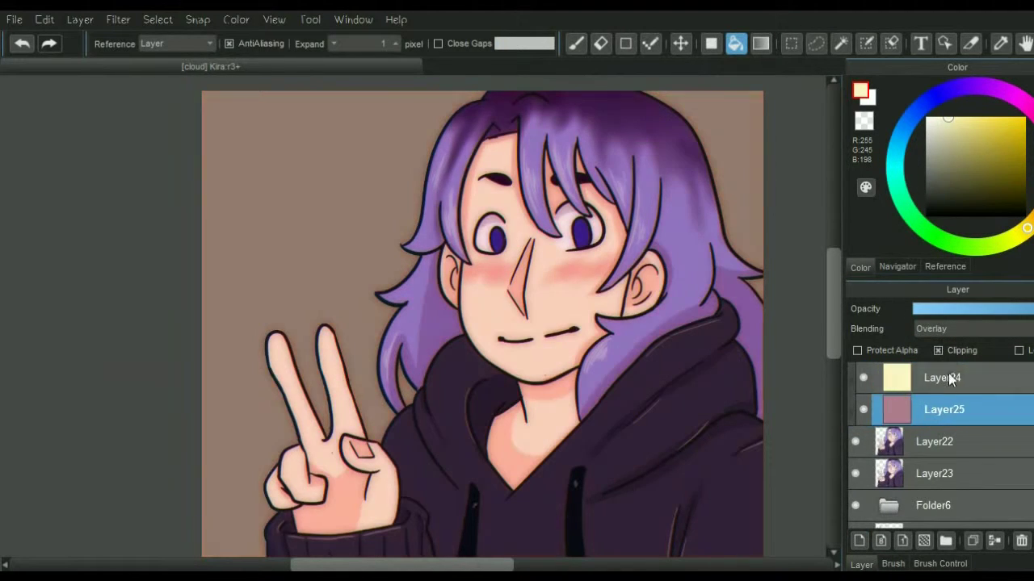
pyautogui.click(910, 442)
pyautogui.click(919, 549)
pyautogui.scroll(3, 418, 344)
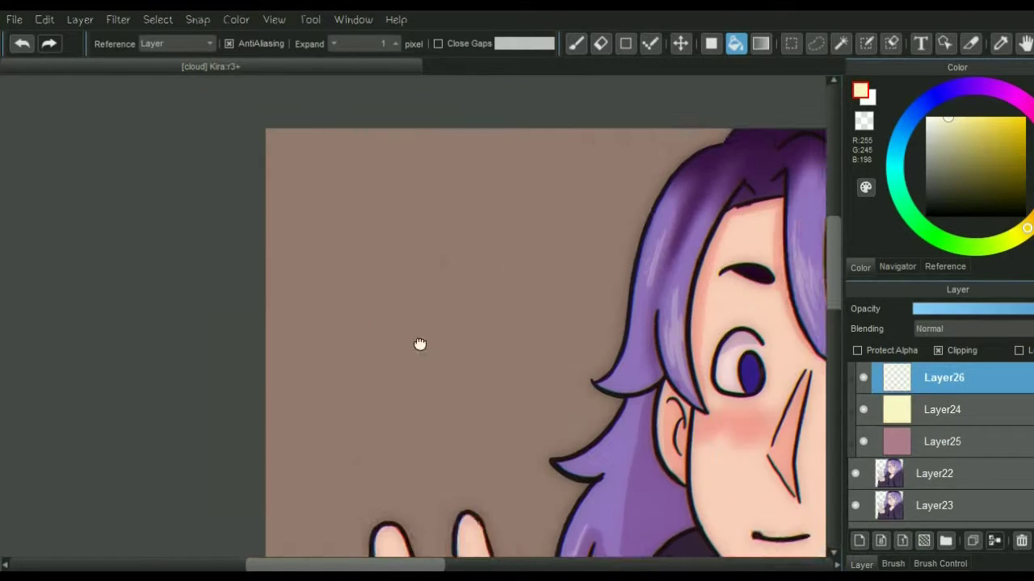
# Step: Set up an outlined Edge Pen with black outline on a Normal-blended lettering layer
pyautogui.press('b')
pyautogui.click(970, 329)
pyautogui.click(942, 349)
pyautogui.moveTo(458, 208); pyautogui.dragTo(356, 396)
pyautogui.hotkey('ctrl', 'z')
pyautogui.click(892, 564)
pyautogui.click(899, 385)
pyautogui.click(861, 563)
pyautogui.moveTo(305, 165); pyautogui.dragTo(477, 174)
pyautogui.hotkey('ctrl', 'z')
# Step: Letter the name Kira with a star beside the character
pyautogui.moveTo(235, 219); pyautogui.dragTo(286, 321)
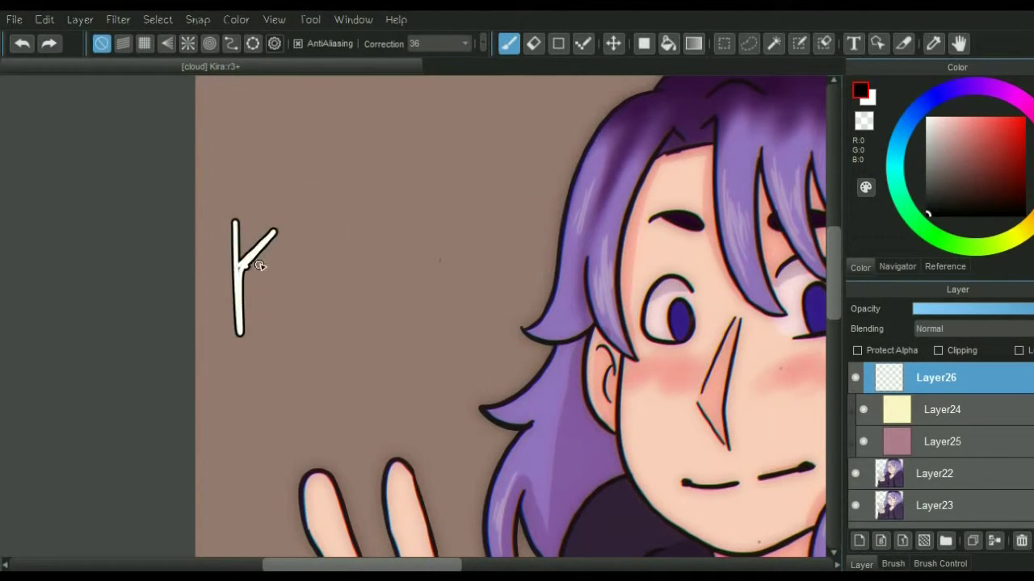
pyautogui.scroll(3, 323, 293)
pyautogui.moveTo(293, 265)
pyautogui.mouseDown()
pyautogui.moveTo(293, 325)
pyautogui.moveTo(380, 370)
pyautogui.mouseUp()
pyautogui.moveTo(493, 300)
pyautogui.mouseDown()
pyautogui.moveTo(395, 383)
pyautogui.moveTo(431, 353)
pyautogui.mouseUp()
pyautogui.hotkey('ctrl', 'z')
pyautogui.scroll(-3, 452, 215)
pyautogui.scroll(3, 429, 364)
pyautogui.scroll(-3, 622, 264)
pyautogui.scroll(-3, 621, 264)
# Step: Transform the Kira lettering larger and shift it up-left
pyautogui.hotkey('ctrl', 't')
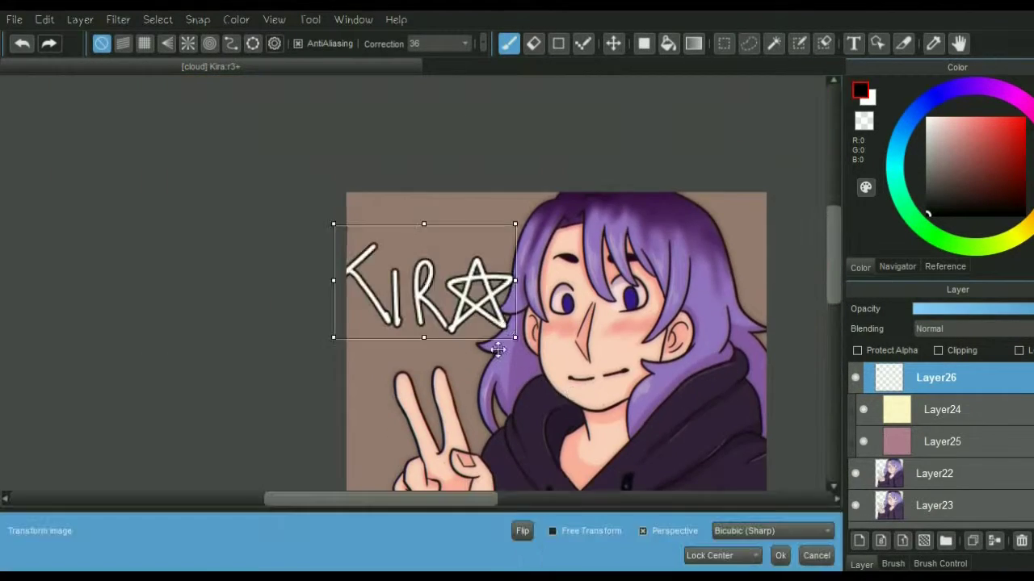
pyautogui.moveTo(484, 323); pyautogui.dragTo(516, 347)
pyautogui.press('Return')
pyautogui.scroll(3, 593, 438)
pyautogui.scroll(-3, 468, 431)
pyautogui.moveTo(483, 443); pyautogui.dragTo(558, 394)
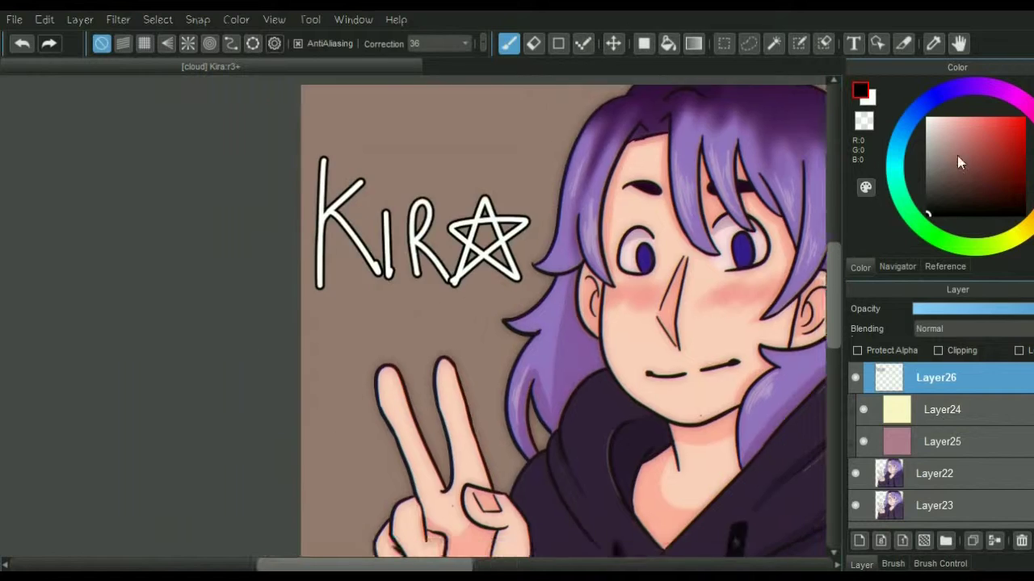
pyautogui.scroll(2, 565, 323)
# Step: On a new layer, write HAPPY BDAY with a smiley under the name in thin pen
pyautogui.click(859, 541)
pyautogui.click(893, 564)
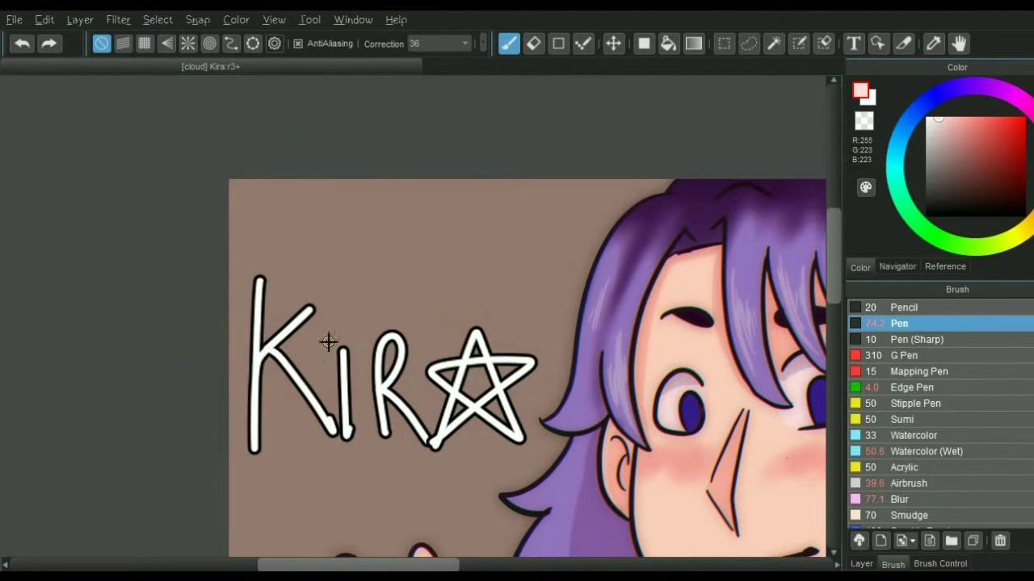
pyautogui.scroll(2, 350, 330)
pyautogui.moveTo(285, 302); pyautogui.dragTo(322, 360)
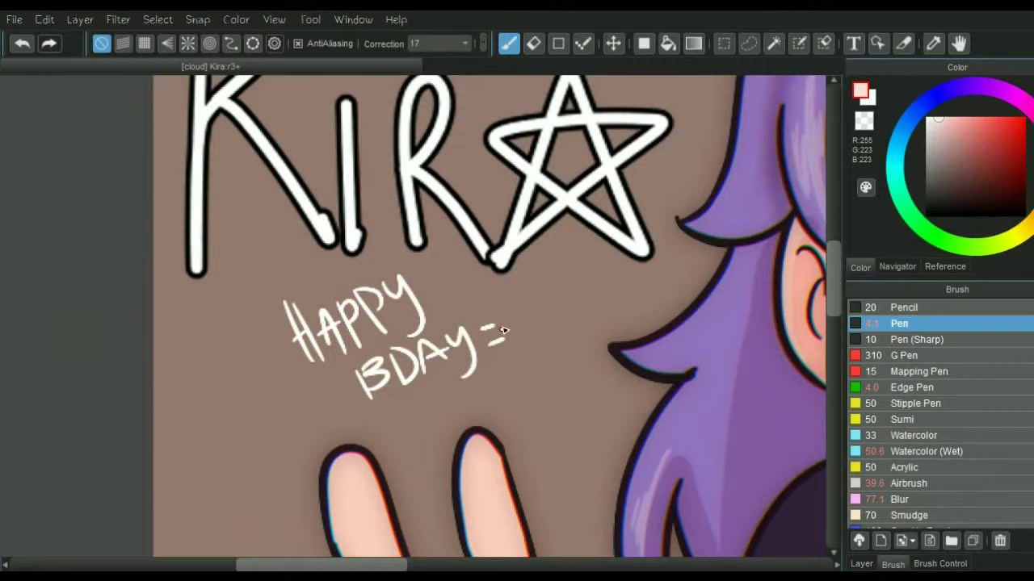
pyautogui.moveTo(511, 323); pyautogui.dragTo(513, 346)
pyautogui.scroll(-3, 503, 330)
pyautogui.scroll(1, 357, 323)
pyautogui.scroll(2, 323, 307)
# Step: Trace white rim highlights on both fingers and the hair, with stroke correction raised to 28
pyautogui.moveTo(279, 194); pyautogui.dragTo(284, 267)
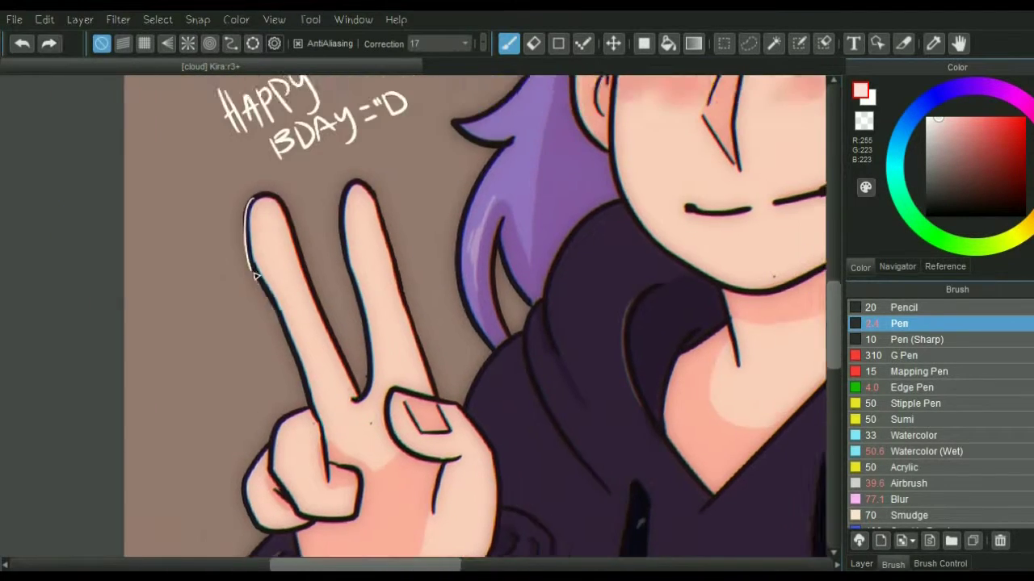
pyautogui.moveTo(344, 198); pyautogui.dragTo(352, 332)
pyautogui.scroll(-2, 352, 331)
pyautogui.scroll(3, 297, 418)
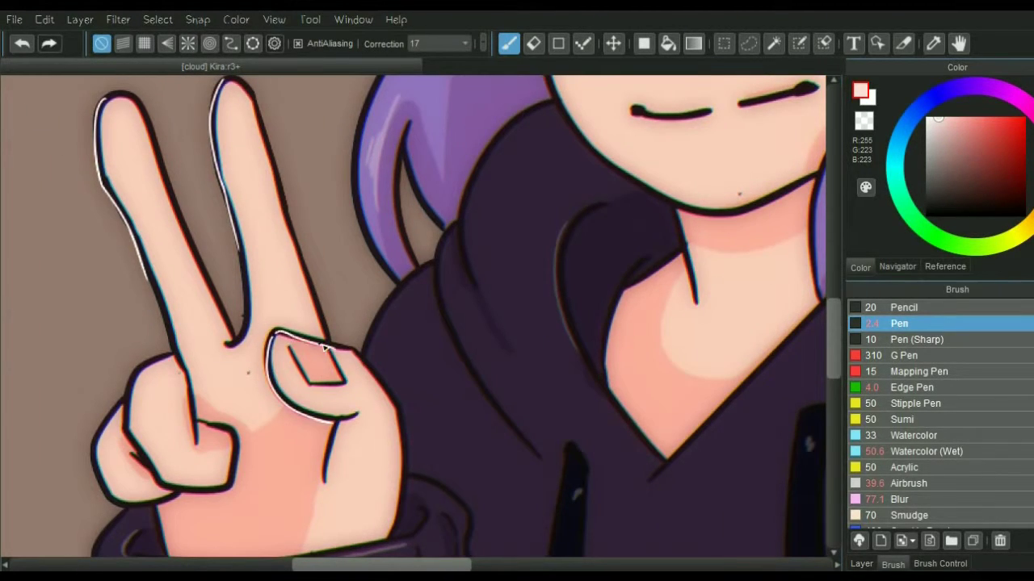
pyautogui.moveTo(343, 177); pyautogui.dragTo(279, 282)
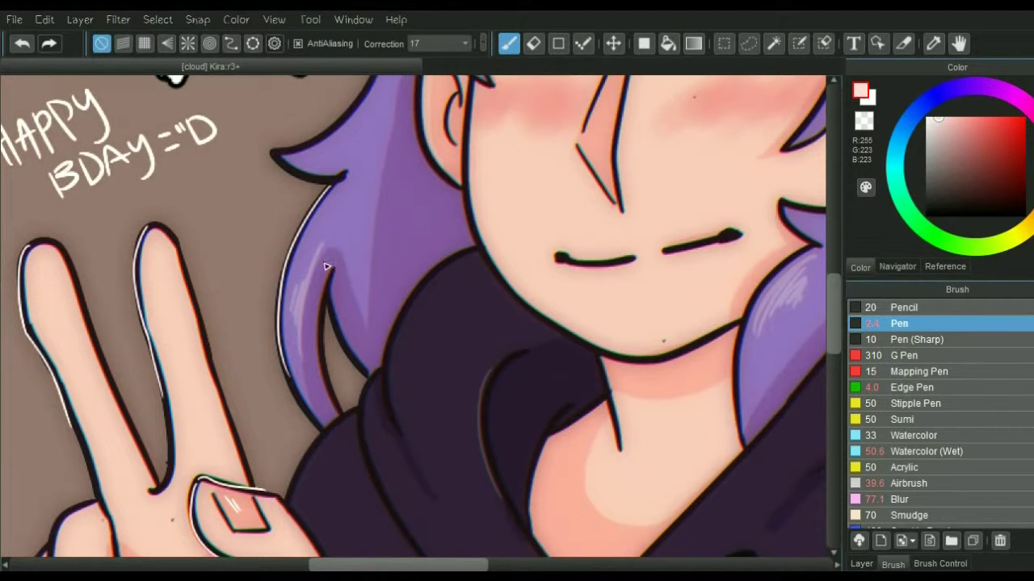
pyautogui.scroll(3, 326, 267)
pyautogui.scroll(3, 441, 303)
pyautogui.hscroll(3, 442, 303)
pyautogui.scroll(2, 442, 302)
pyautogui.click(465, 43)
pyautogui.click(434, 360)
pyautogui.moveTo(403, 149); pyautogui.dragTo(366, 206)
# Step: Finish the hair highlight, write the date 12/08 under the BM signature, and dim its layer
pyautogui.moveTo(402, 155); pyautogui.dragTo(312, 426)
pyautogui.press('e')
pyautogui.scroll(2, 320, 397)
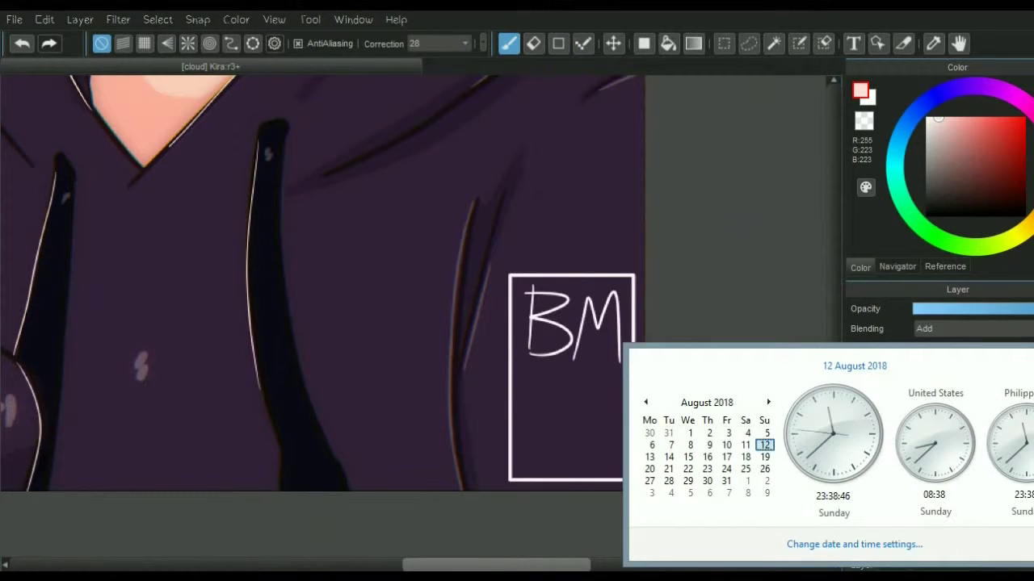
pyautogui.moveTo(538, 379); pyautogui.dragTo(551, 386)
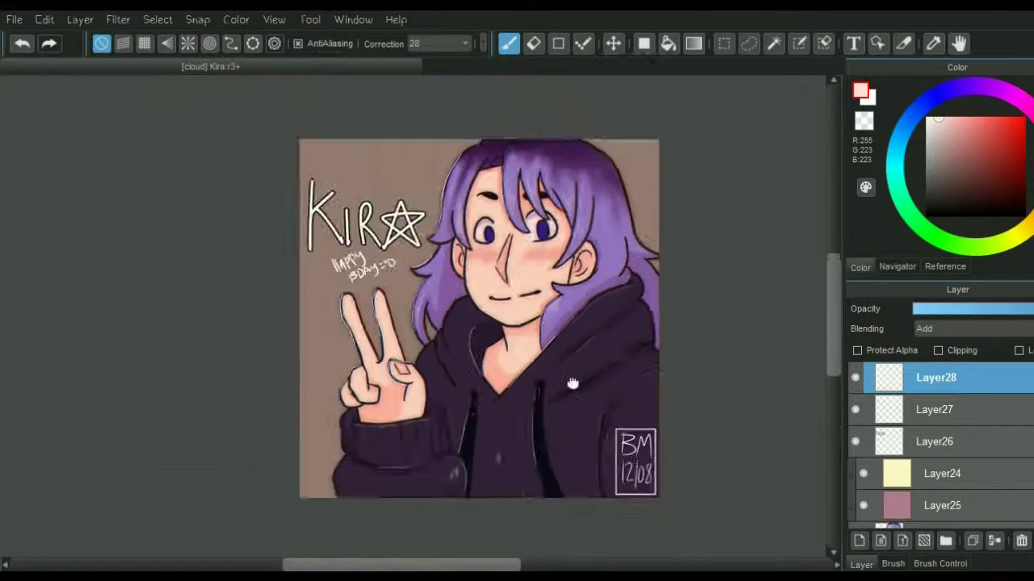
pyautogui.click(953, 309)
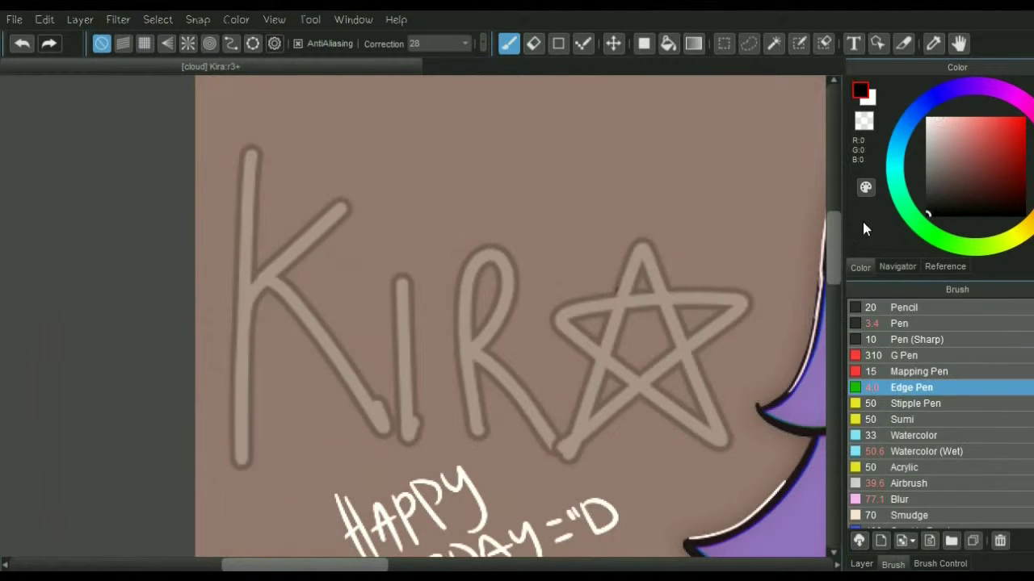
# Step: Ink the K over the faded guide, redrawing its full-length stem and both diagonals
pyautogui.moveTo(249, 151); pyautogui.dragTo(252, 364)
pyautogui.hotkey('ctrl', 'z')
pyautogui.moveTo(247, 147); pyautogui.dragTo(247, 460)
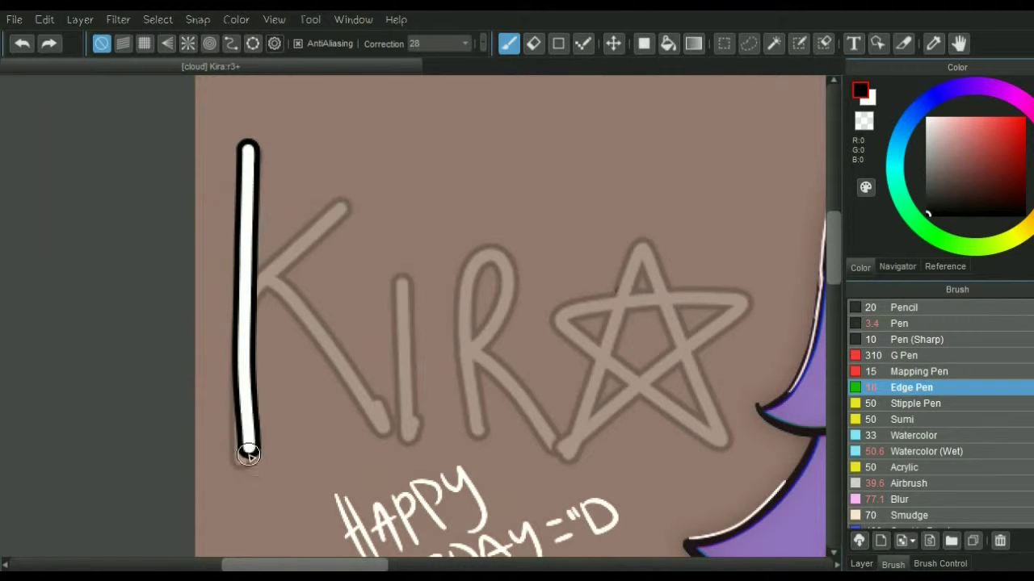
pyautogui.moveTo(341, 208); pyautogui.dragTo(348, 365)
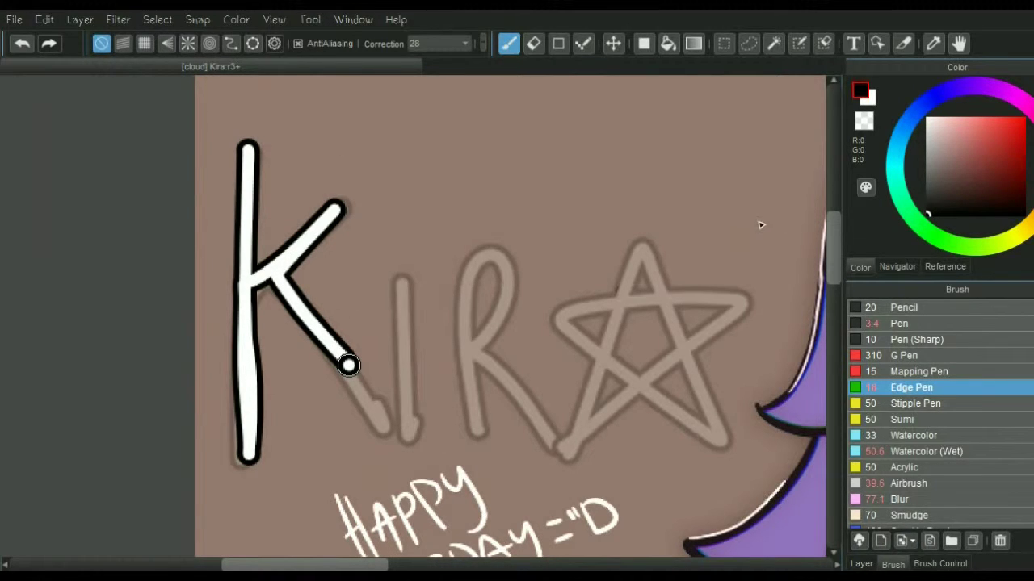
pyautogui.hotkey('ctrl', 'z')
pyautogui.hotkey('ctrl', 'z')
pyautogui.hotkey('ctrl', 'y')
pyautogui.hotkey('ctrl', 'y')
pyautogui.hotkey('ctrl', 'z')
pyautogui.hotkey('ctrl', 'z')
pyautogui.moveTo(250, 145); pyautogui.dragTo(232, 384)
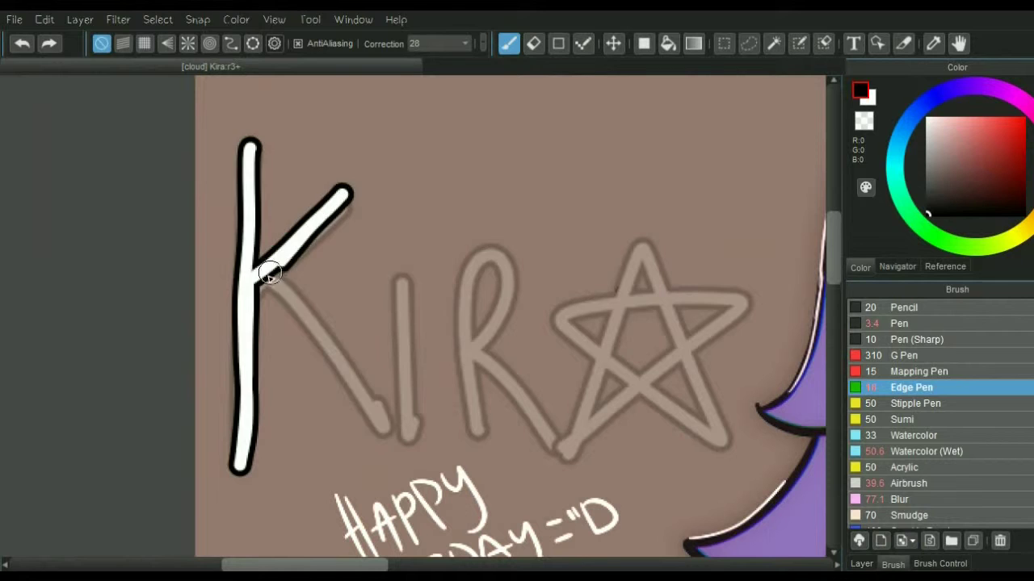
pyautogui.moveTo(235, 438); pyautogui.dragTo(233, 457)
pyautogui.moveTo(349, 174); pyautogui.dragTo(257, 283)
pyautogui.moveTo(266, 278); pyautogui.dragTo(386, 452)
pyautogui.hotkey('ctrl', 'z')
# Step: Ink the dotted i, the R, the following letter and the star over the guide
pyautogui.moveTo(404, 279); pyautogui.dragTo(404, 418)
pyautogui.moveTo(399, 235); pyautogui.dragTo(399, 243)
pyautogui.moveTo(454, 436); pyautogui.dragTo(559, 433)
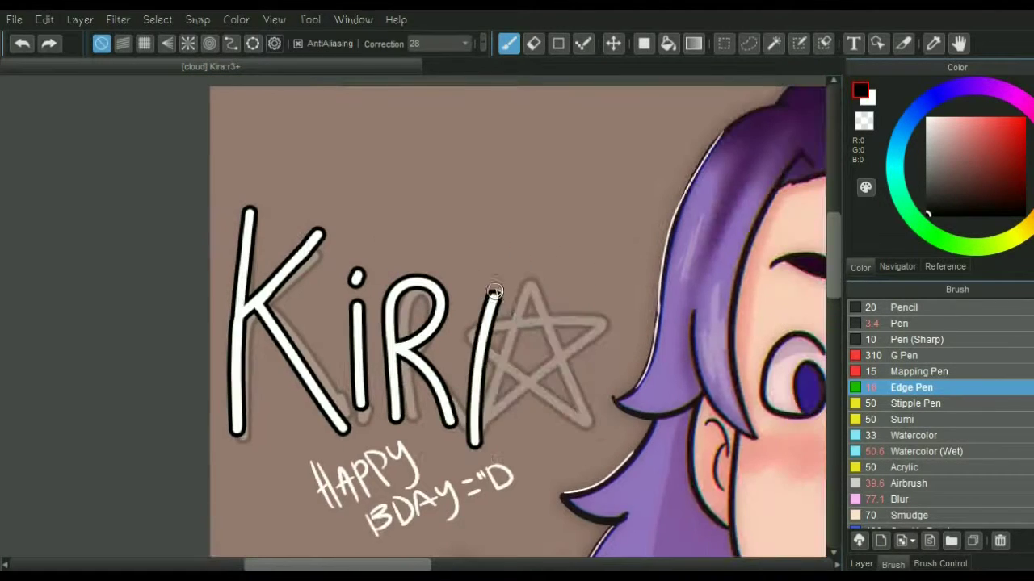
pyautogui.moveTo(517, 290); pyautogui.dragTo(521, 339)
pyautogui.moveTo(485, 379); pyautogui.dragTo(533, 291)
# Step: Erase the misdrawn part of the star and draw an A stroke after KiR
pyautogui.click(861, 564)
pyautogui.press('e')
pyautogui.scroll(3, 343, 331)
pyautogui.moveTo(388, 298); pyautogui.dragTo(343, 331)
pyautogui.press('b')
pyautogui.moveTo(331, 379); pyautogui.dragTo(420, 371)
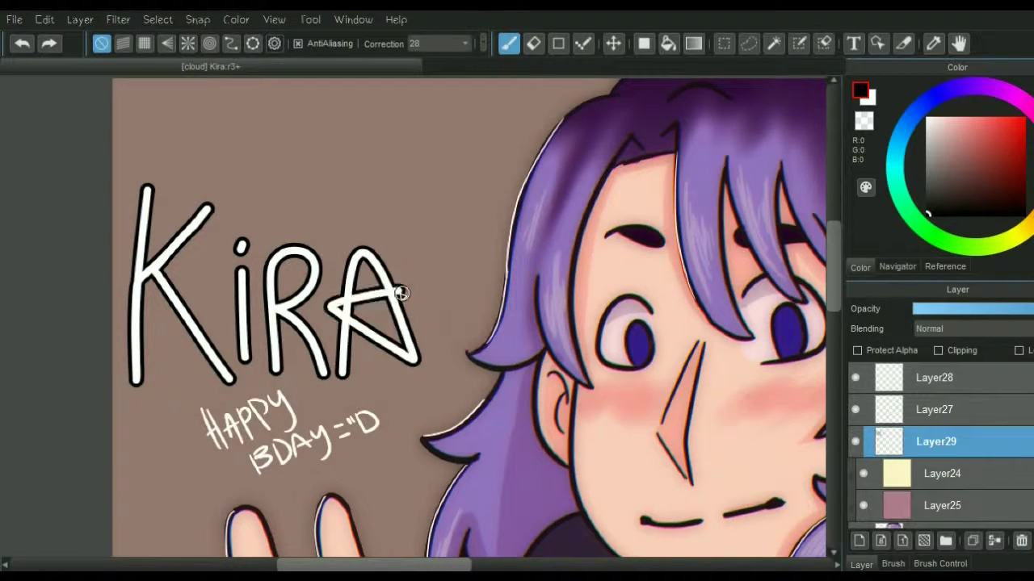
pyautogui.scroll(2, 404, 323)
# Step: Undo a stray stroke, then redraw the final letter and the star ending the name
pyautogui.hotkey('ctrl', 'z')
pyautogui.moveTo(339, 416); pyautogui.dragTo(456, 392)
pyautogui.scroll(-1, 456, 392)
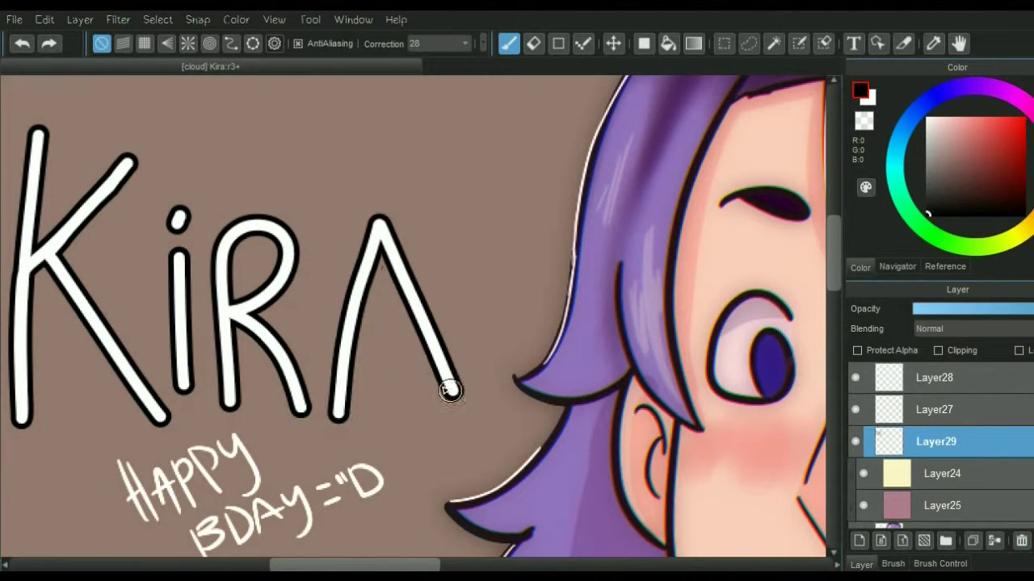
pyautogui.moveTo(404, 367); pyautogui.dragTo(439, 315)
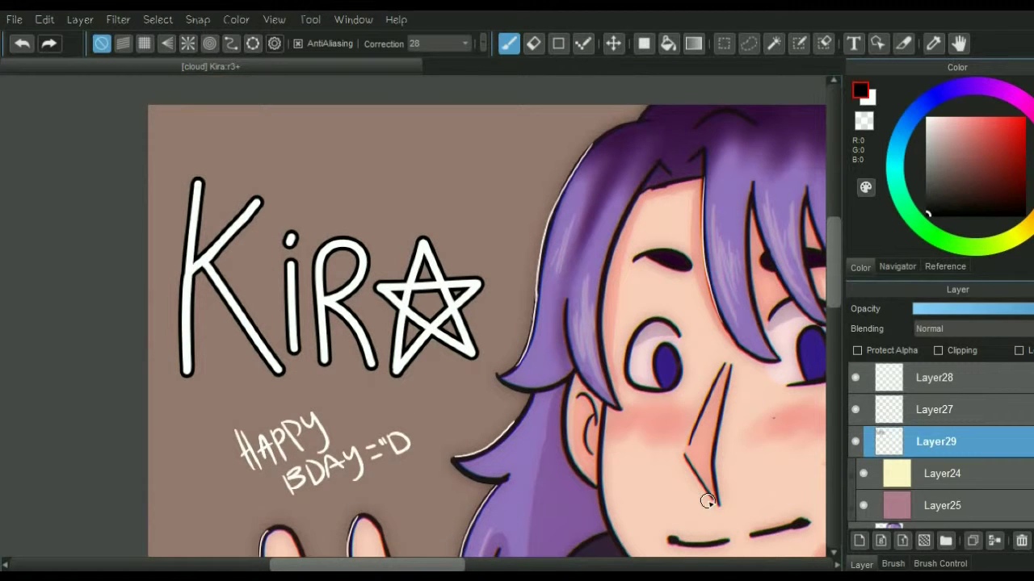
pyautogui.scroll(-3, 522, 243)
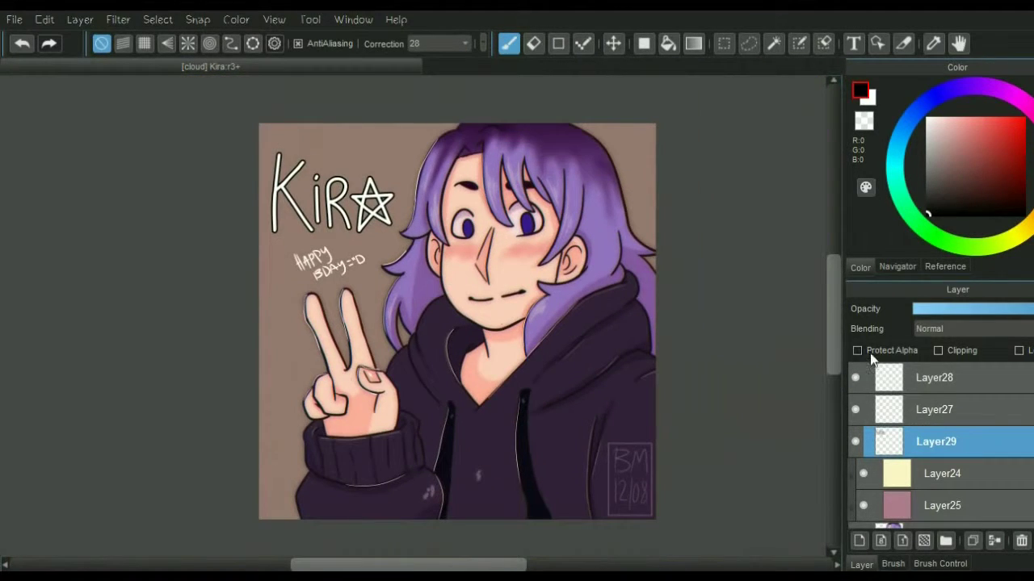
# Step: Select the pink overlay layer and pick a blue-grey colour for the Bucket tool
pyautogui.click(941, 505)
pyautogui.press('g')
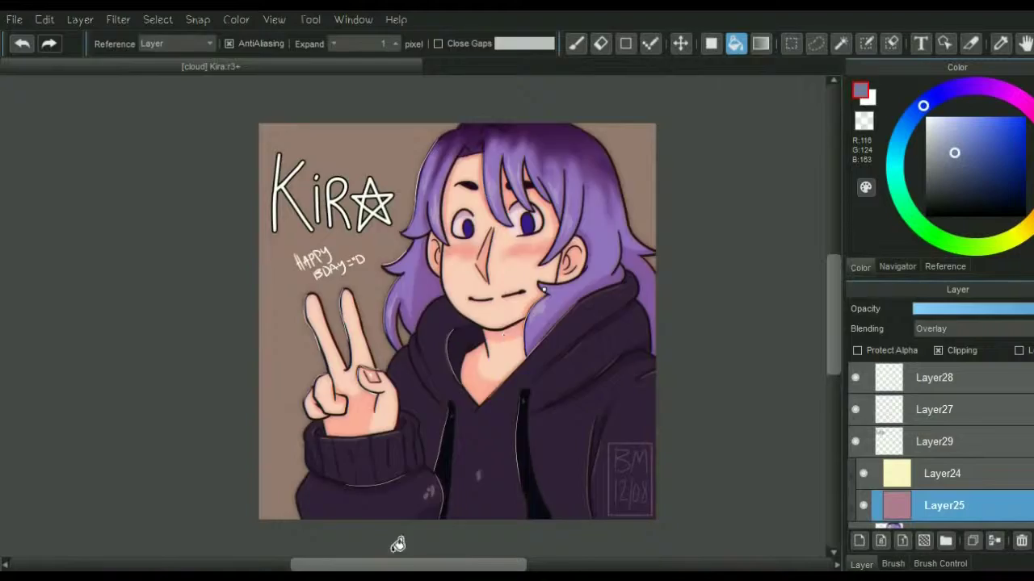
pyautogui.scroll(1, 410, 323)
pyautogui.click(919, 107)
pyautogui.click(954, 157)
pyautogui.scroll(1, 403, 323)
# Step: Refill the yellow tint layer with lavender
pyautogui.click(943, 474)
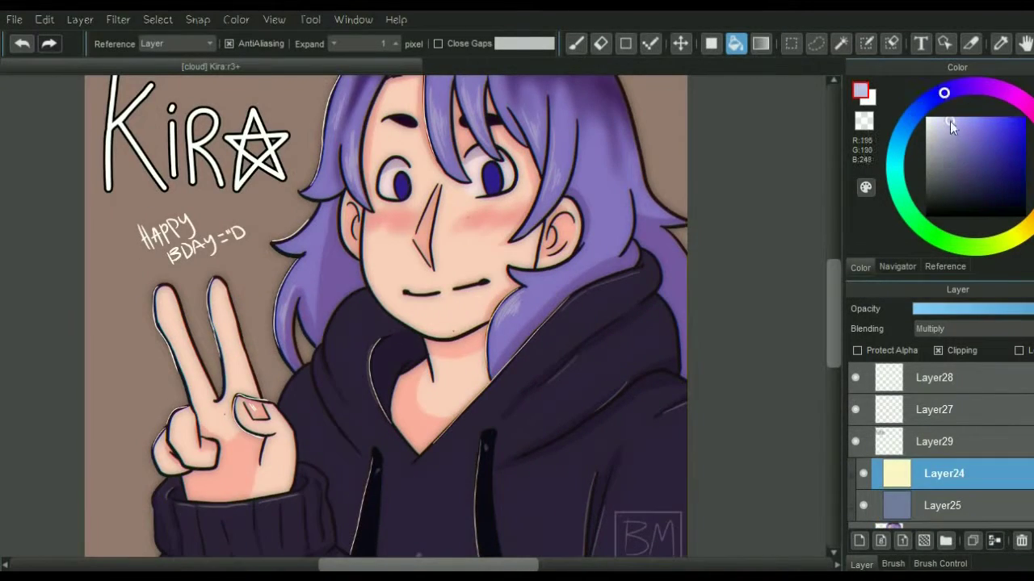
pyautogui.click(961, 87)
pyautogui.click(686, 174)
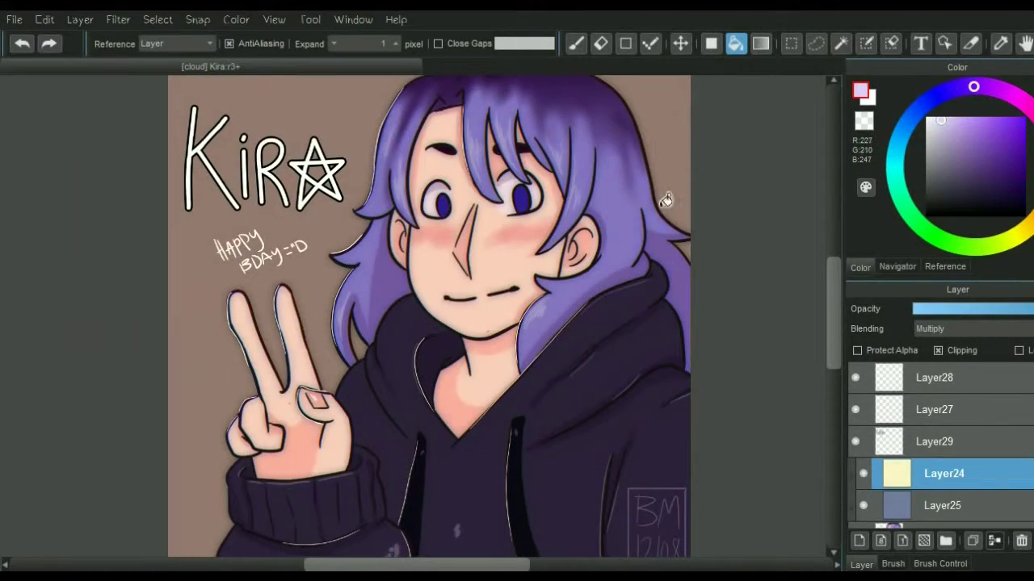